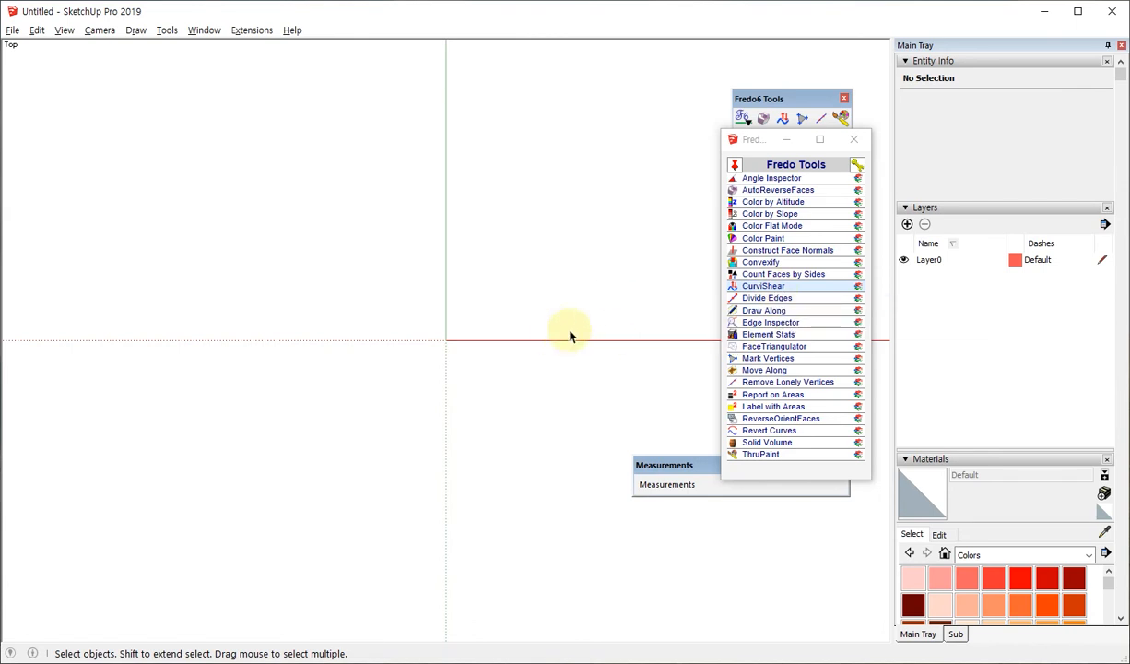
# Draw a two-point arc on the ground plane, parallel to the green axis, with a bulge of about 513 mm
pyautogui.keyDown('shift'); pyautogui.moveTo(570, 336); pyautogui.dragTo(496, 362, button='middle'); pyautogui.keyUp('shift')
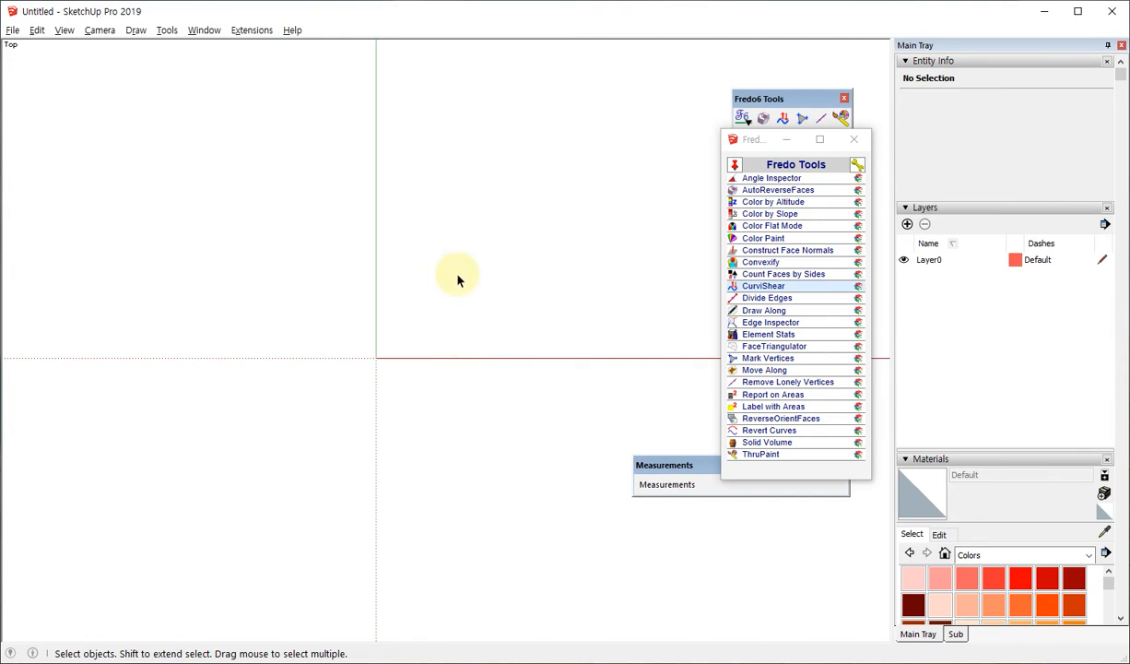
pyautogui.scroll(2, 458, 279)
pyautogui.press('l')
pyautogui.press('a')
pyautogui.click(473, 210)
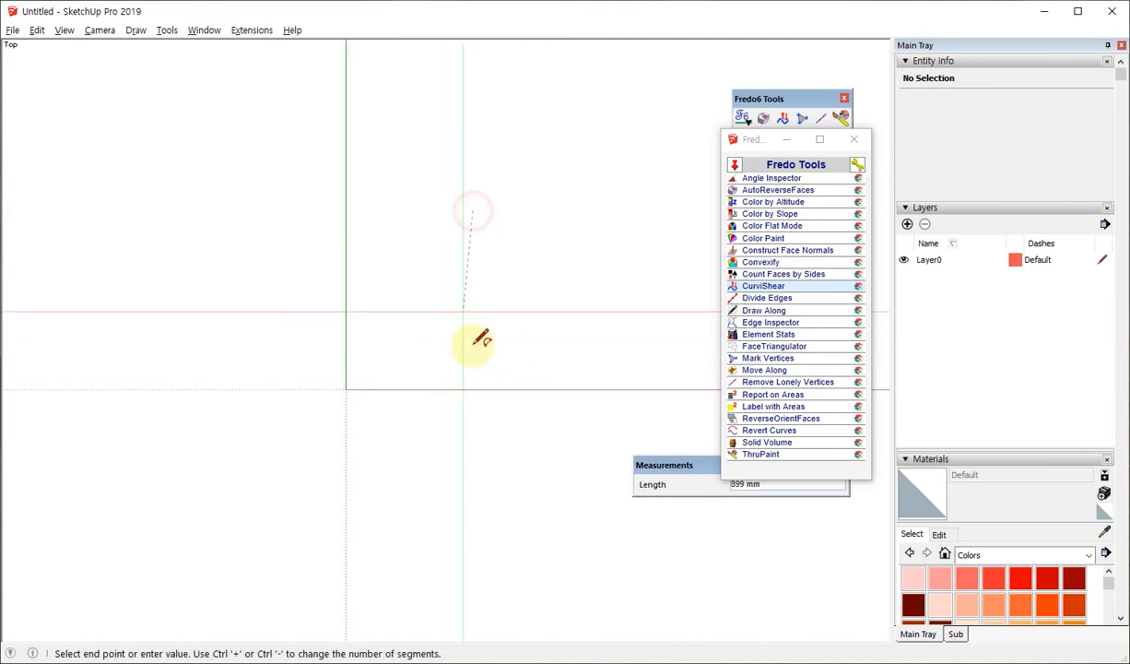
pyautogui.click(473, 363)
pyautogui.click(537, 278)
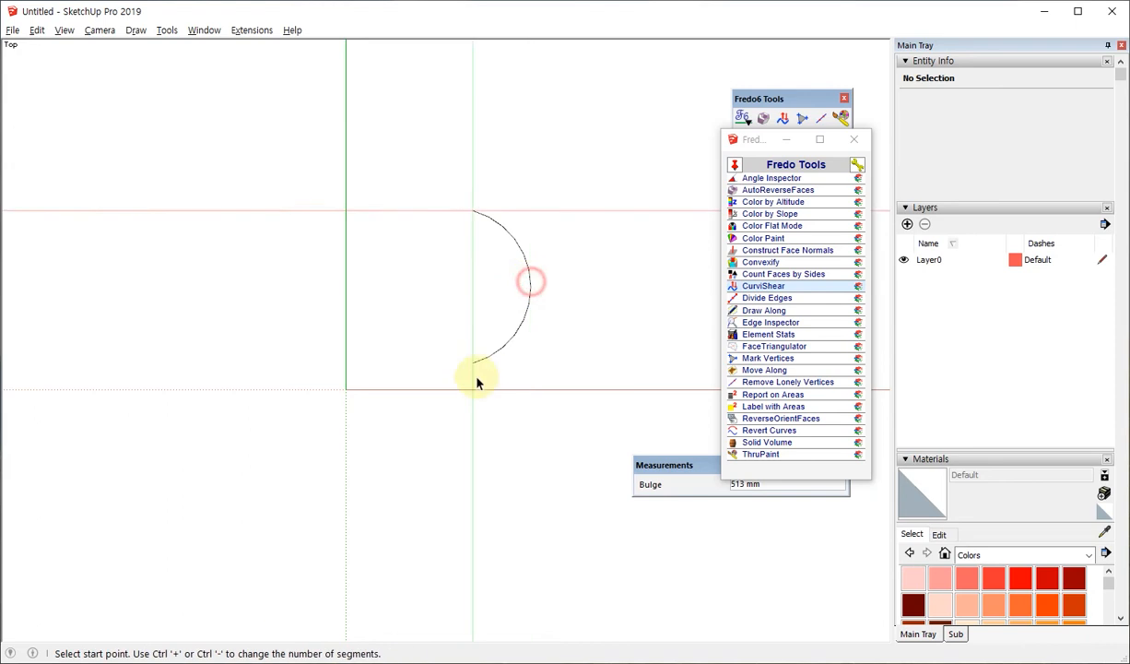
# Try to move the arc's far endpoint straight up off the ground plane, and undo the move
pyautogui.moveTo(472, 378); pyautogui.dragTo(522, 384, button='middle')
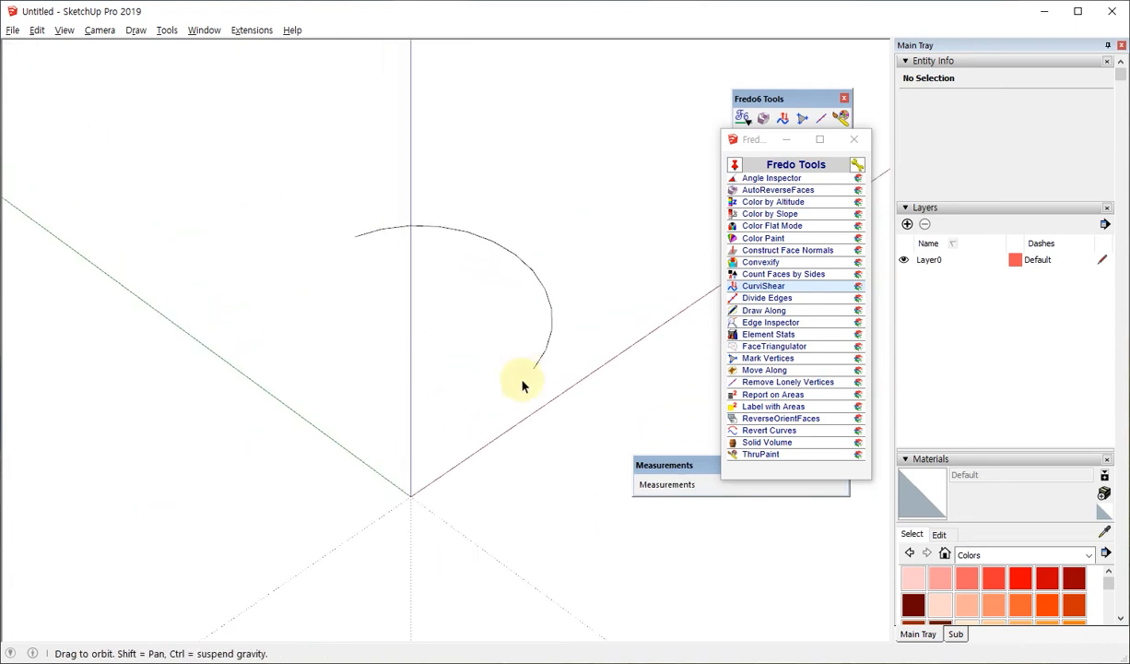
pyautogui.moveTo(499, 302); pyautogui.dragTo(353, 293, button='middle')
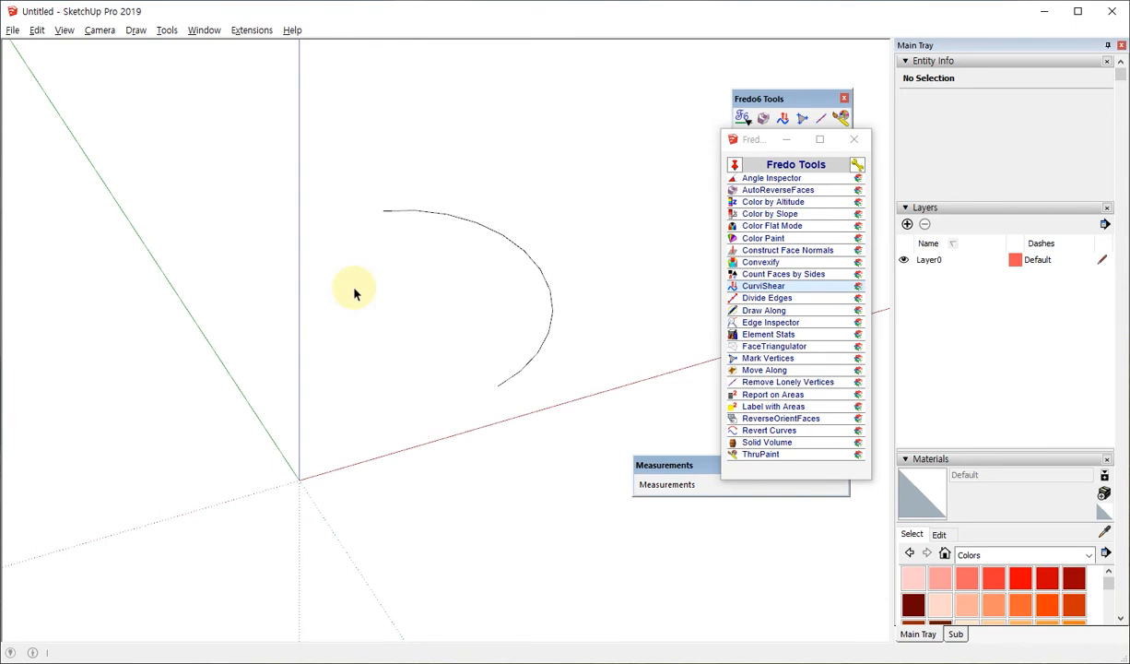
pyautogui.moveTo(355, 293); pyautogui.dragTo(335, 250, button='middle')
pyautogui.press('m')
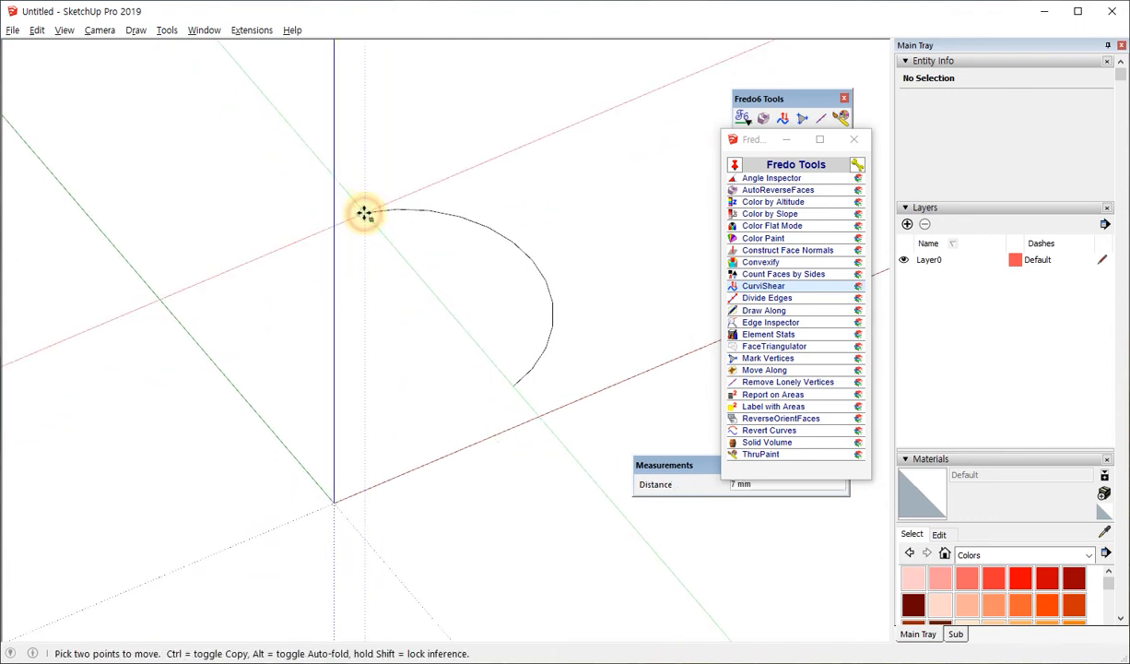
pyautogui.click(365, 213)
pyautogui.click(367, 111)
pyautogui.press('space')
pyautogui.moveTo(432, 415); pyautogui.dragTo(240, 325, button='middle')
pyautogui.hotkey('ctrl', 'z')
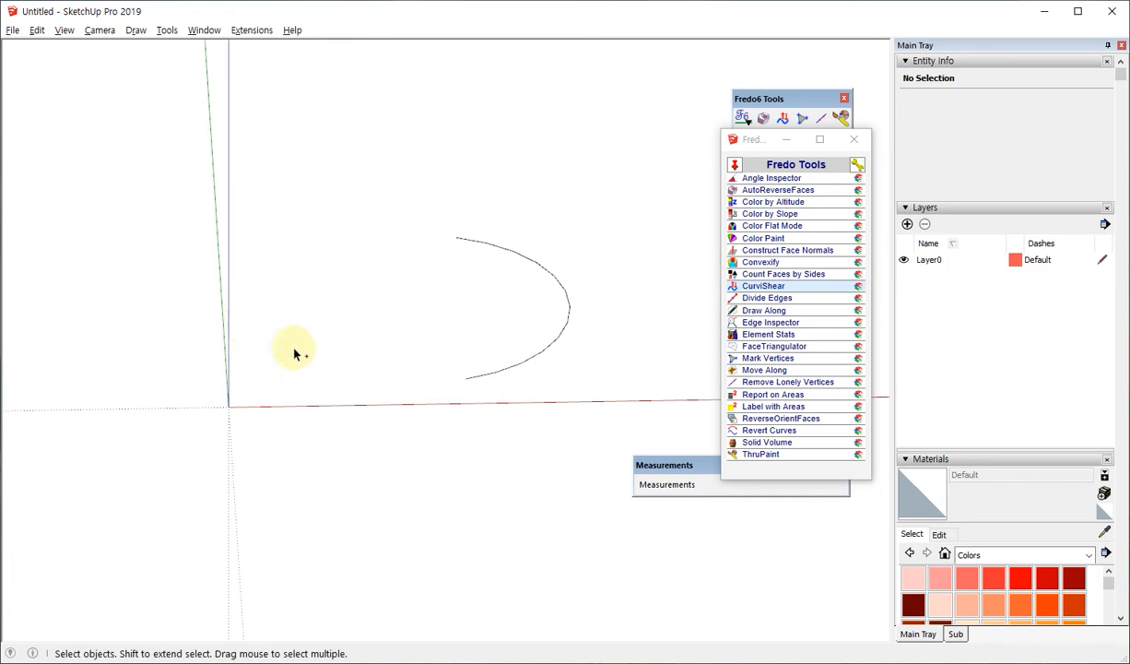
# Erase the arc and return to the top view
pyautogui.press('e')
pyautogui.click(554, 368)
pyautogui.press('space')
pyautogui.press('F2')
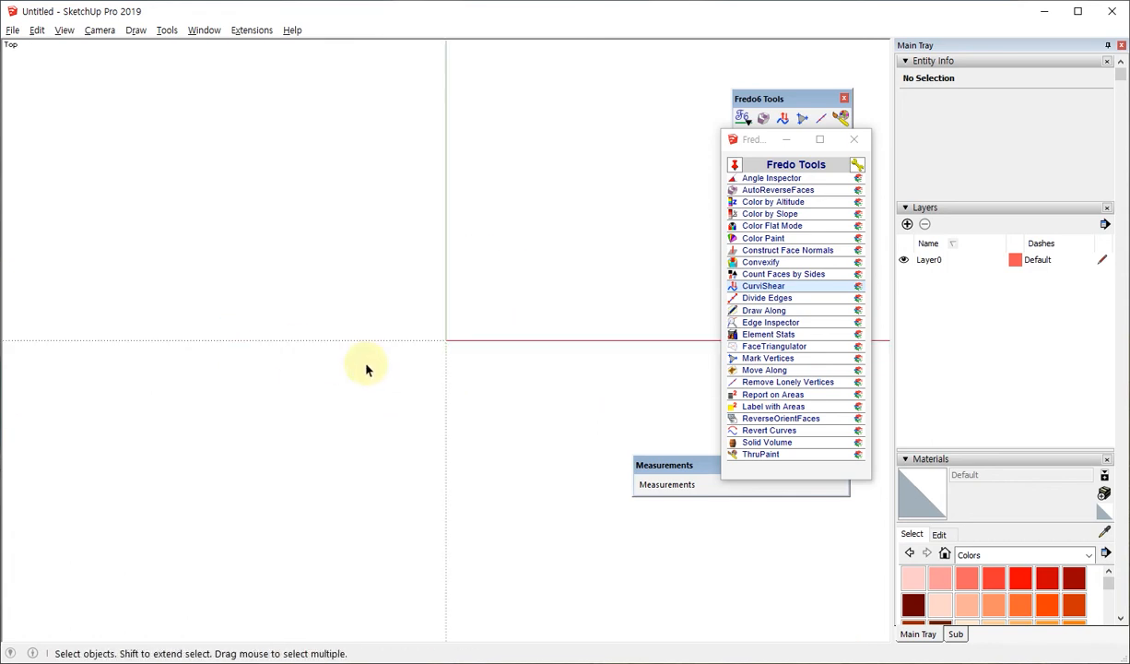
# Draw a line parallel to the green axis and continue its far end with a tangent half-circle arc of about 344 mm radius
pyautogui.scroll(-3, 240, 408)
pyautogui.moveTo(393, 410)
pyautogui.keyDown('shift'); pyautogui.mouseDown(button='middle')
pyautogui.moveTo(383, 446)
pyautogui.moveTo(316, 512)
pyautogui.mouseUp(button='middle'); pyautogui.keyUp('shift')
pyautogui.press('l')
pyautogui.click(398, 424)
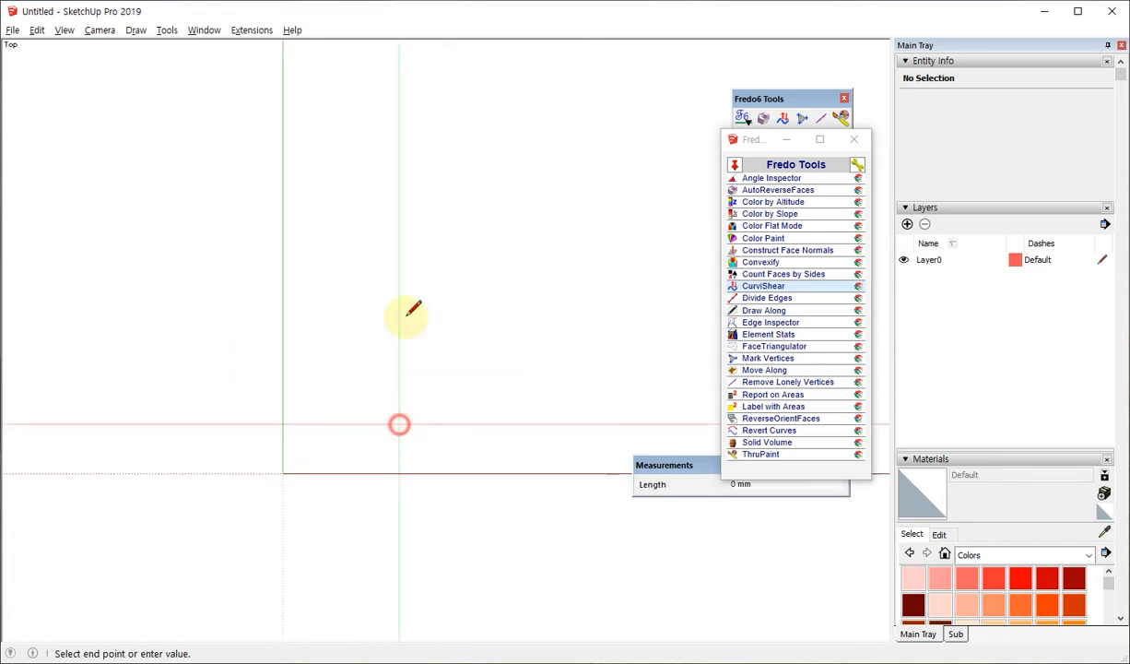
pyautogui.click(400, 267)
pyautogui.press('a')
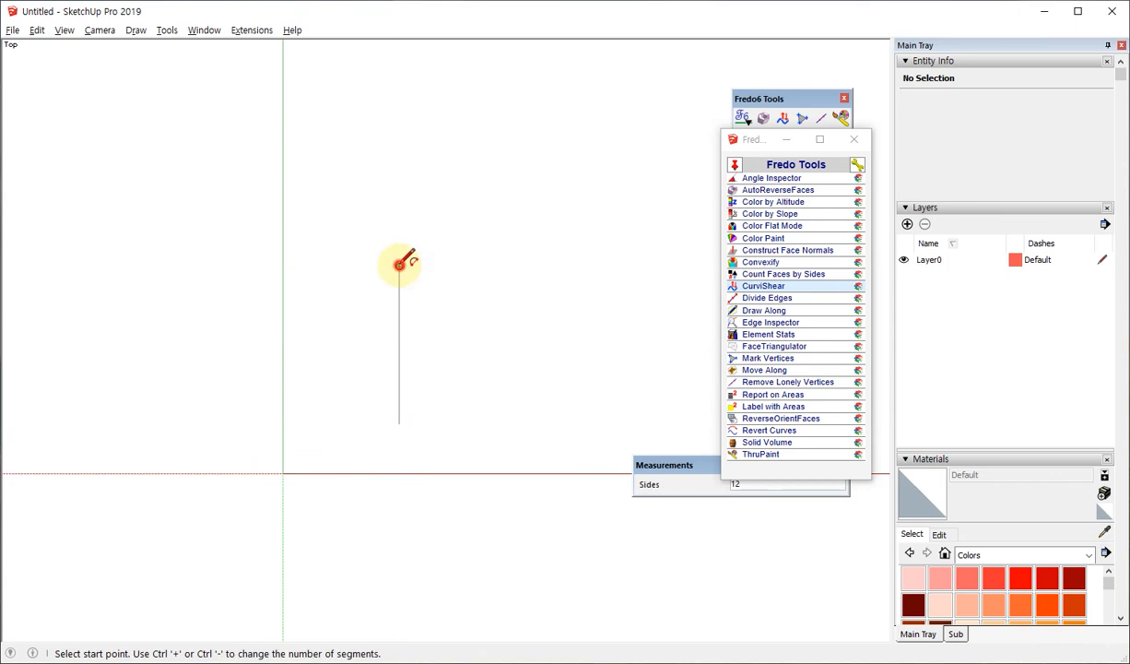
pyautogui.click(399, 267)
pyautogui.doubleClick(489, 267)
# Draw a parallel line back from the arc's end and continue it with a smaller tangent half-circle arc curving the opposite way
pyautogui.click(490, 267)
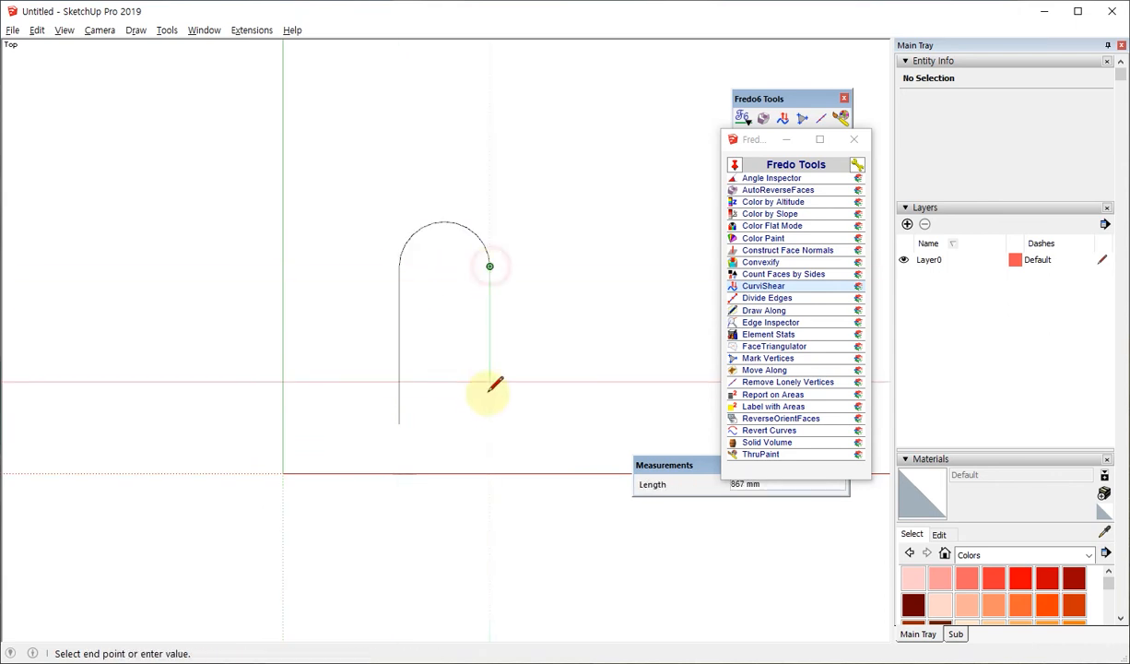
pyautogui.doubleClick(488, 398)
pyautogui.press('a')
pyautogui.click(490, 401)
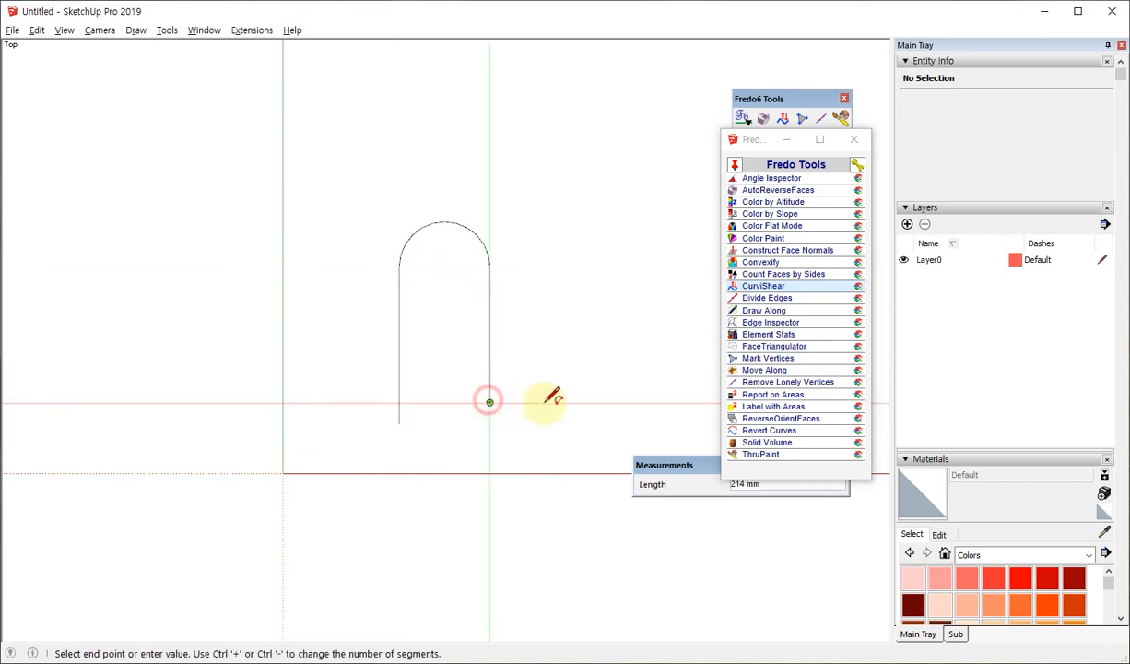
pyautogui.doubleClick(560, 403)
# Finish the S-shaped path with a third parallel line from the end of the smaller arc
pyautogui.click(562, 402)
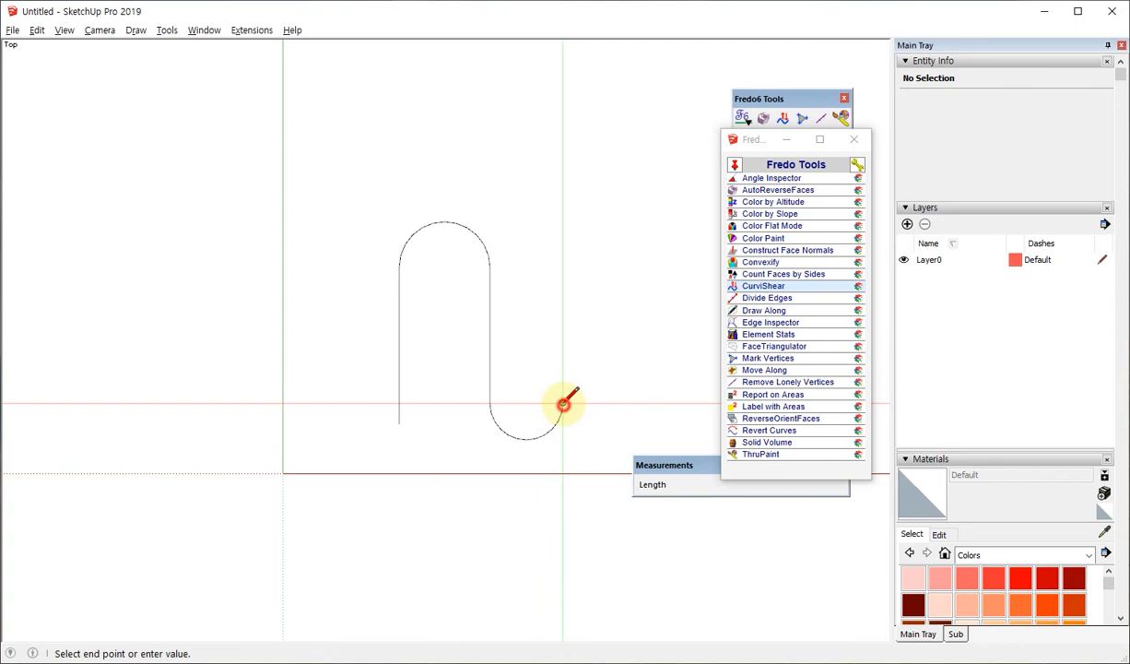
pyautogui.doubleClick(562, 274)
pyautogui.press('space')
# Check the path's separate lines and arcs, and weld all of its edges into a single curve
pyautogui.moveTo(424, 474); pyautogui.dragTo(480, 306, button='middle')
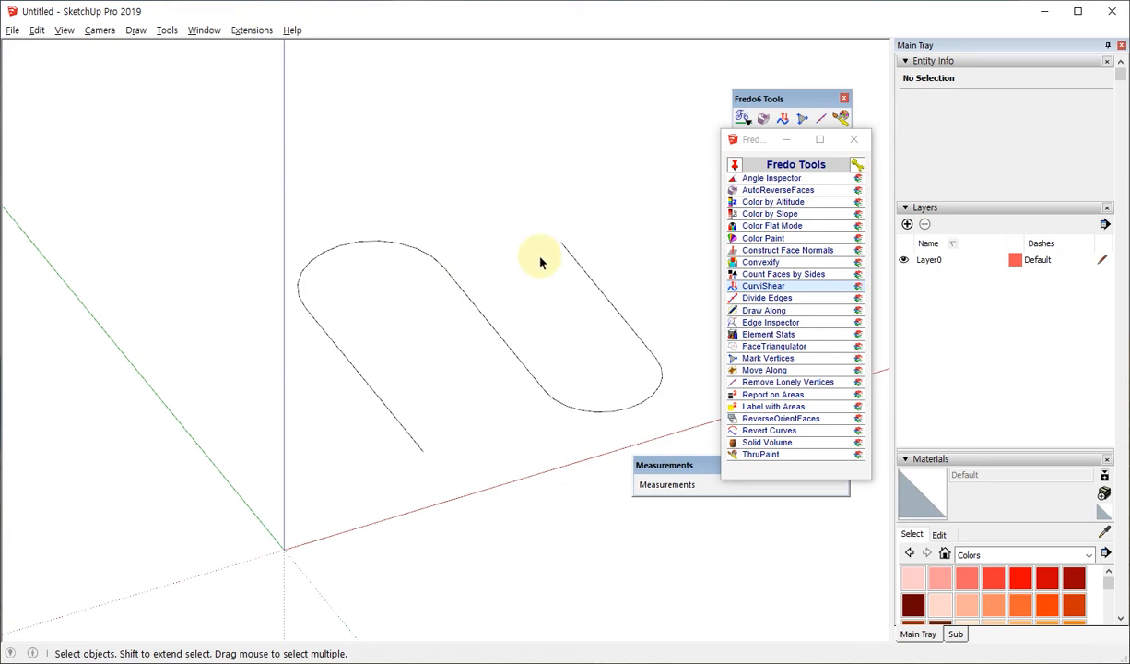
pyautogui.click(486, 323)
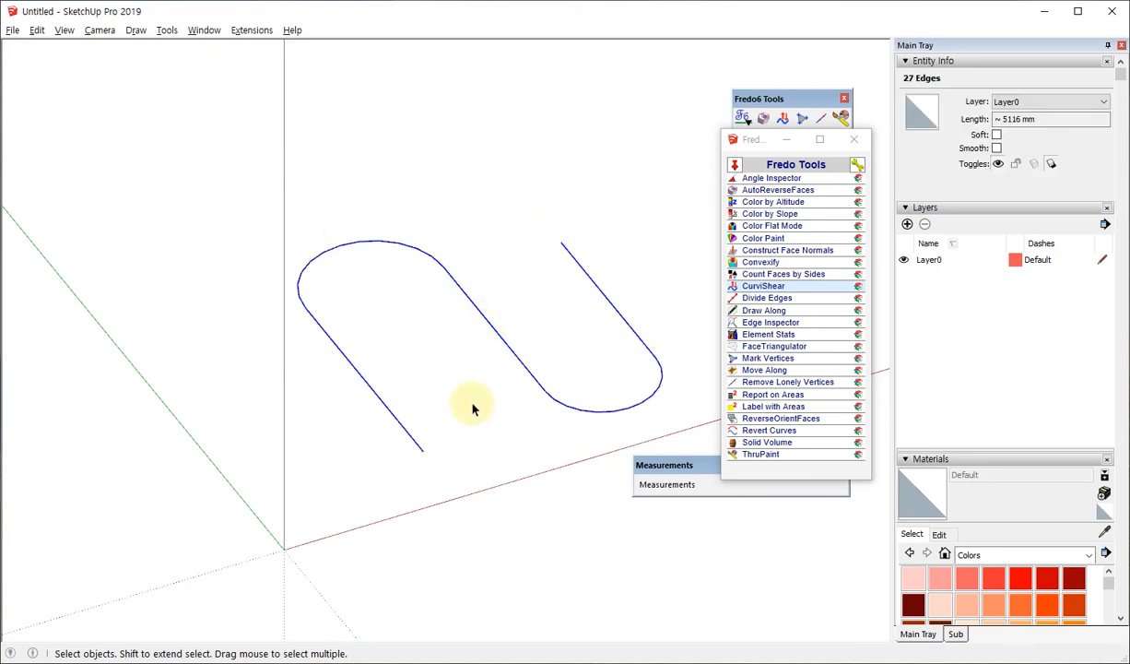
pyautogui.press('F11')
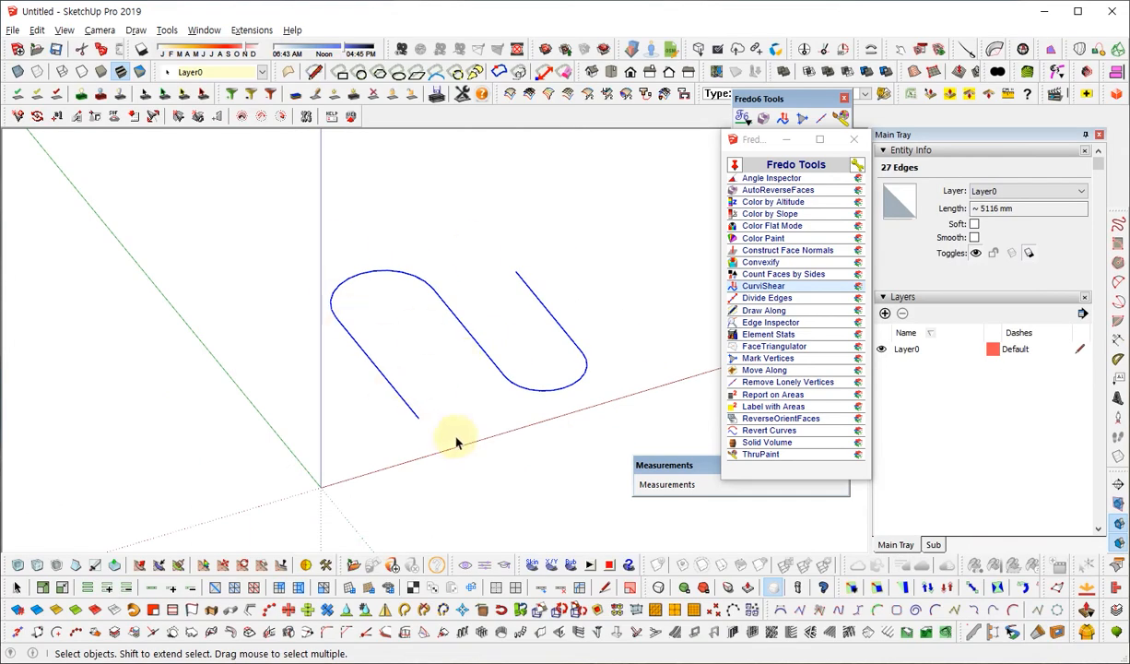
pyautogui.moveTo(398, 407); pyautogui.dragTo(341, 386)
pyautogui.moveTo(372, 284); pyautogui.dragTo(342, 237)
pyautogui.moveTo(497, 323); pyautogui.dragTo(454, 360)
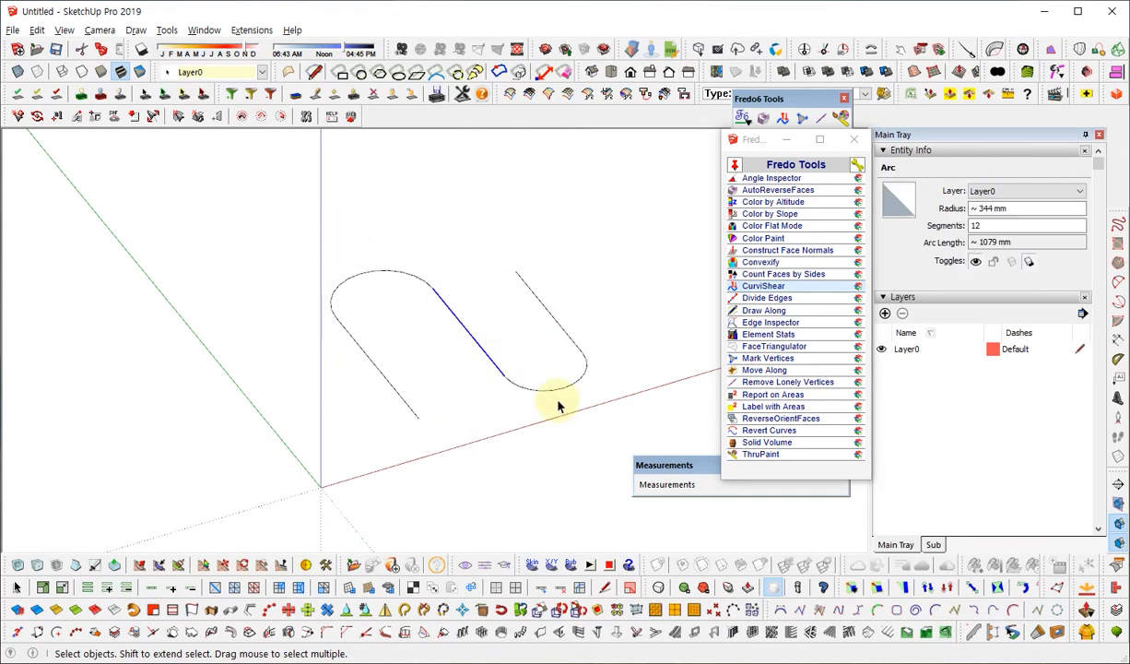
pyautogui.moveTo(255, 217); pyautogui.dragTo(581, 428)
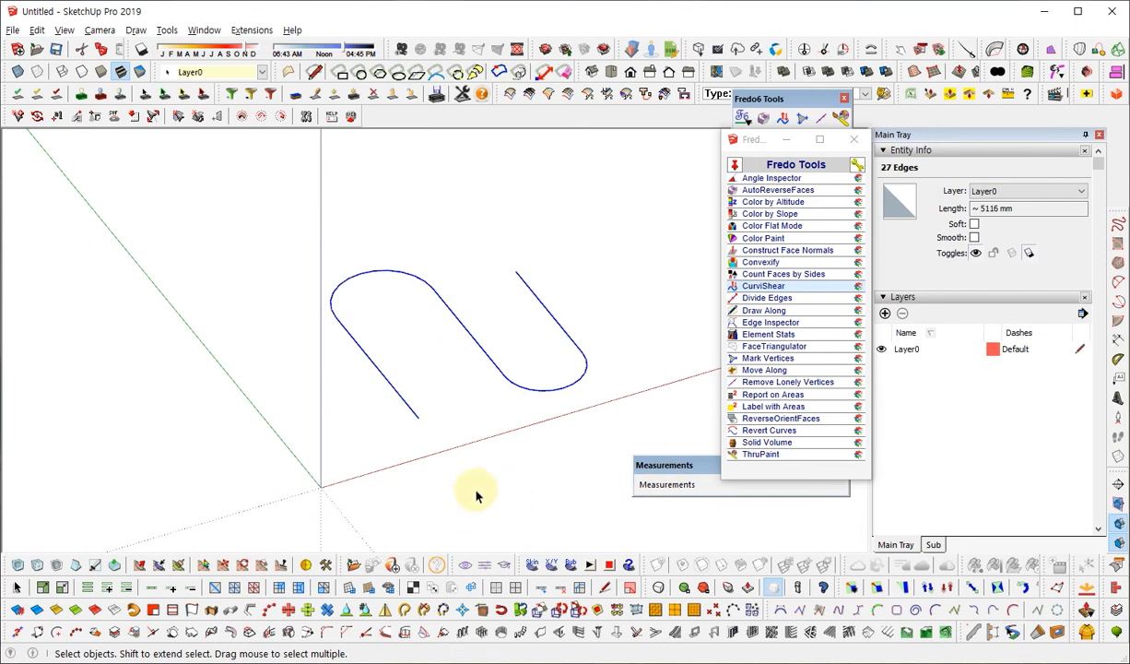
pyautogui.click(415, 615)
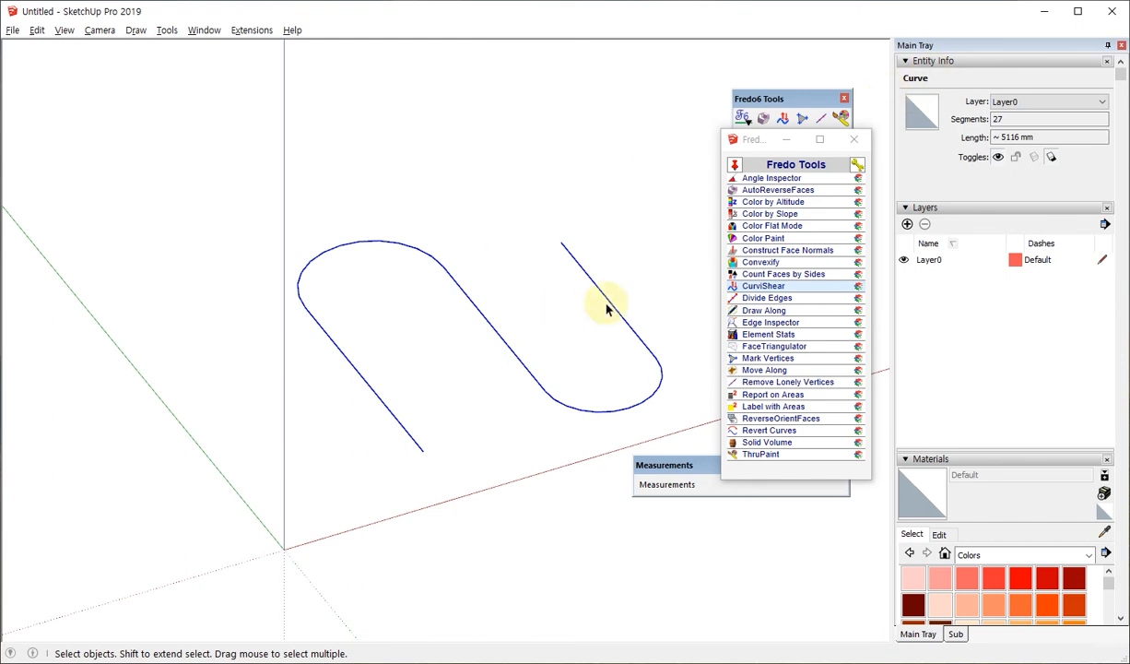
# Apply CurviShear to the welded curve with a top height of 1000 mm and a base height of 0 mm
pyautogui.click(765, 286)
pyautogui.moveTo(791, 247); pyautogui.dragTo(594, 237)
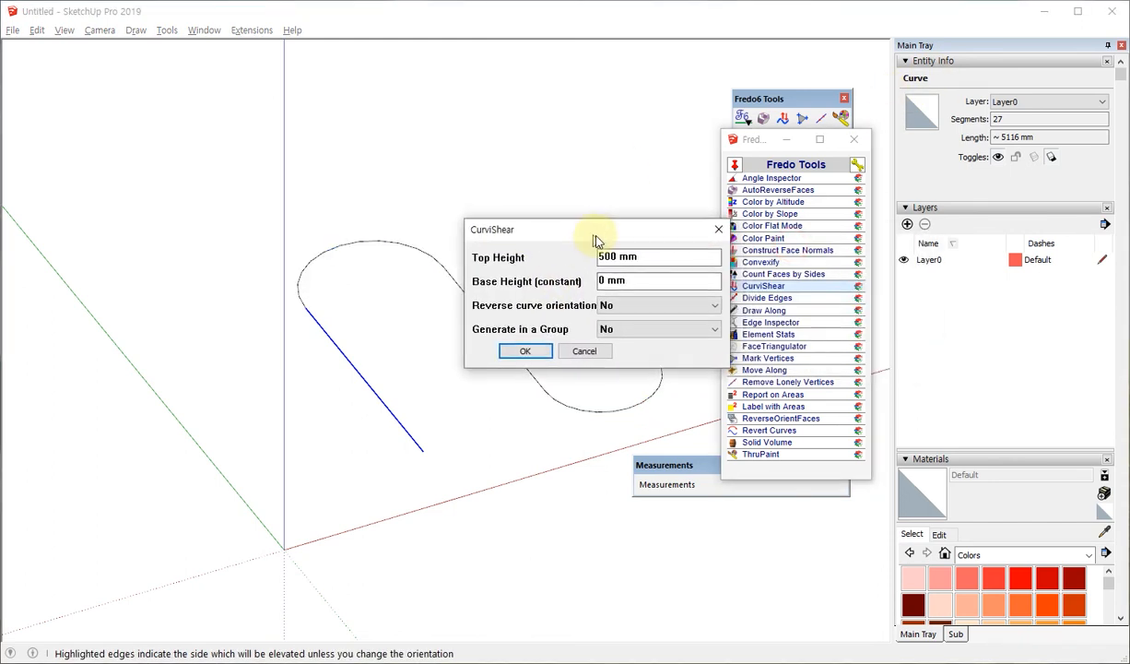
pyautogui.moveTo(668, 260); pyautogui.dragTo(535, 287)
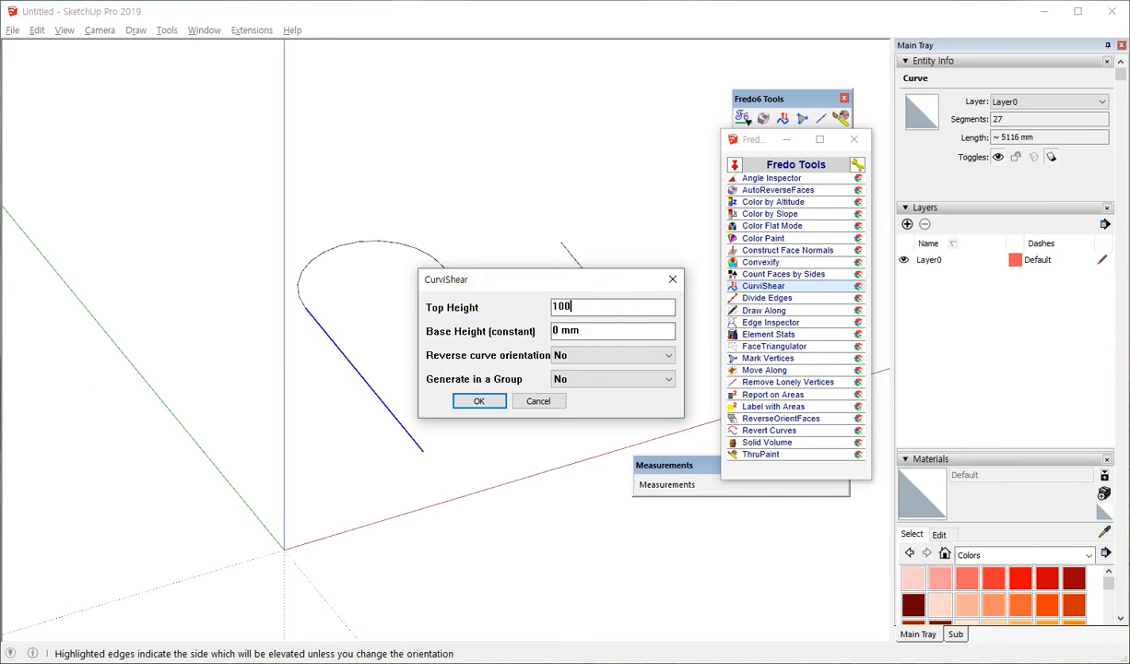
pyautogui.click(483, 403)
pyautogui.moveTo(556, 327); pyautogui.dragTo(570, 281, button='middle')
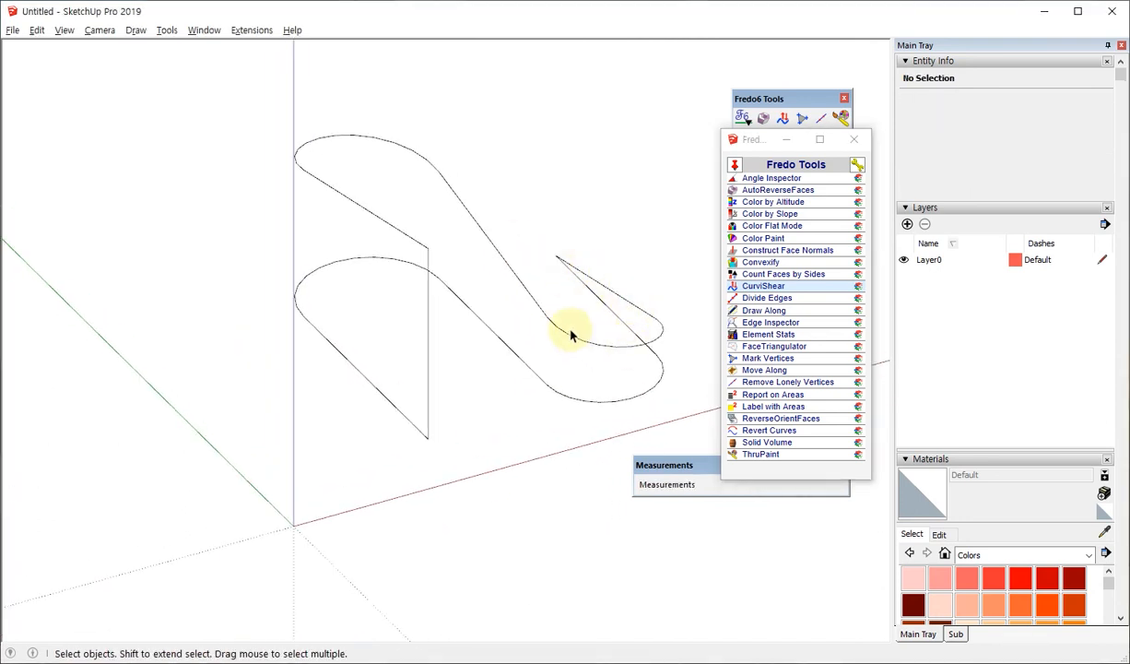
pyautogui.moveTo(538, 404); pyautogui.dragTo(558, 422, button='middle')
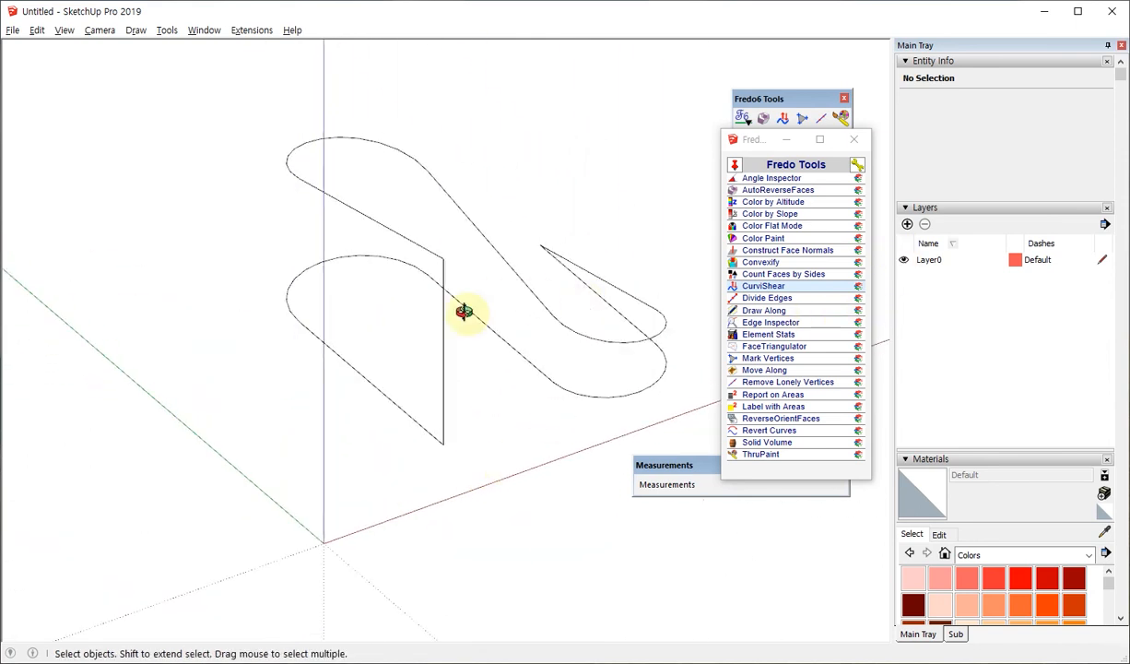
pyautogui.moveTo(465, 313); pyautogui.dragTo(410, 484, button='middle')
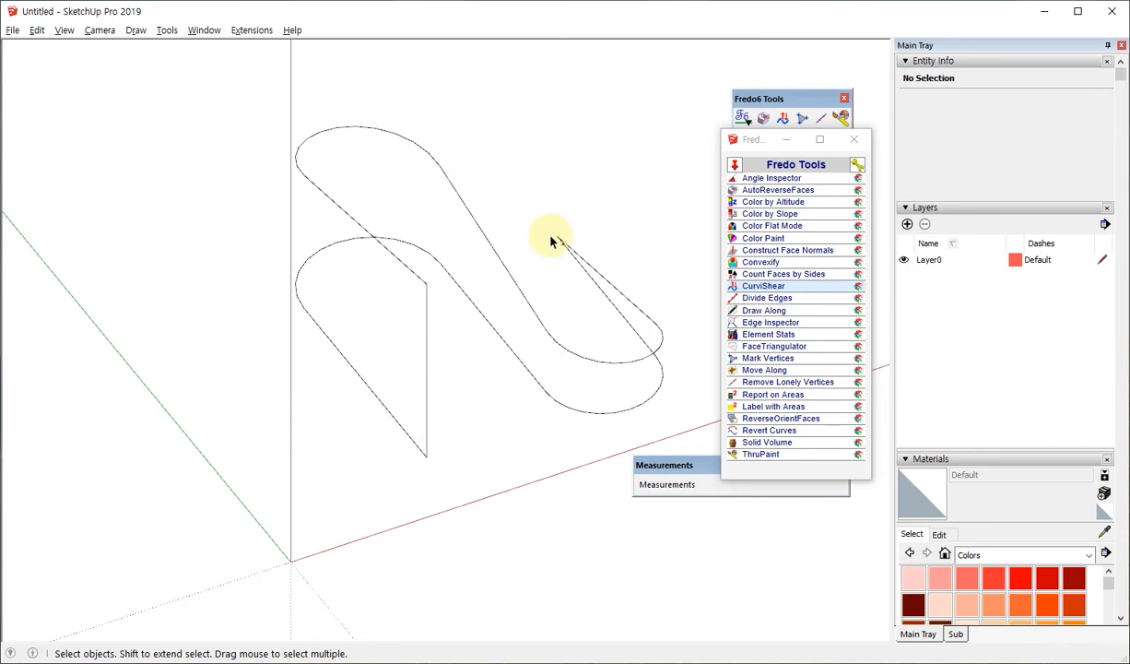
# Undo the shear and rerun CurviShear on the flat curve at 1000 mm top height with Reverse curve orientation set to Yes
pyautogui.click(560, 408)
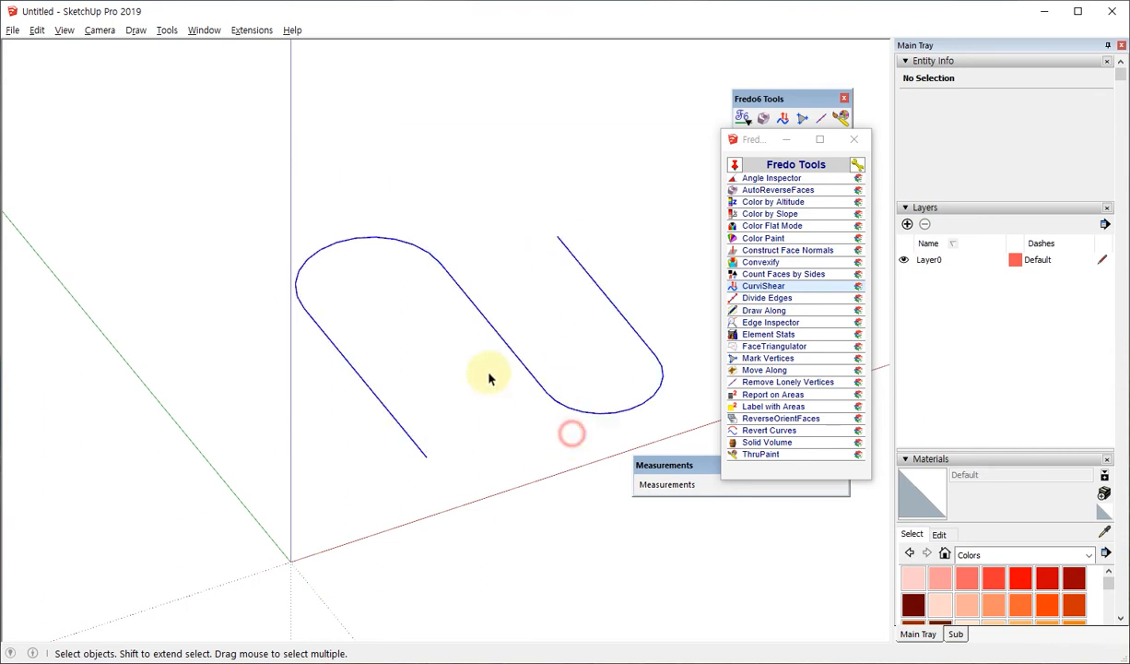
pyautogui.click(783, 287)
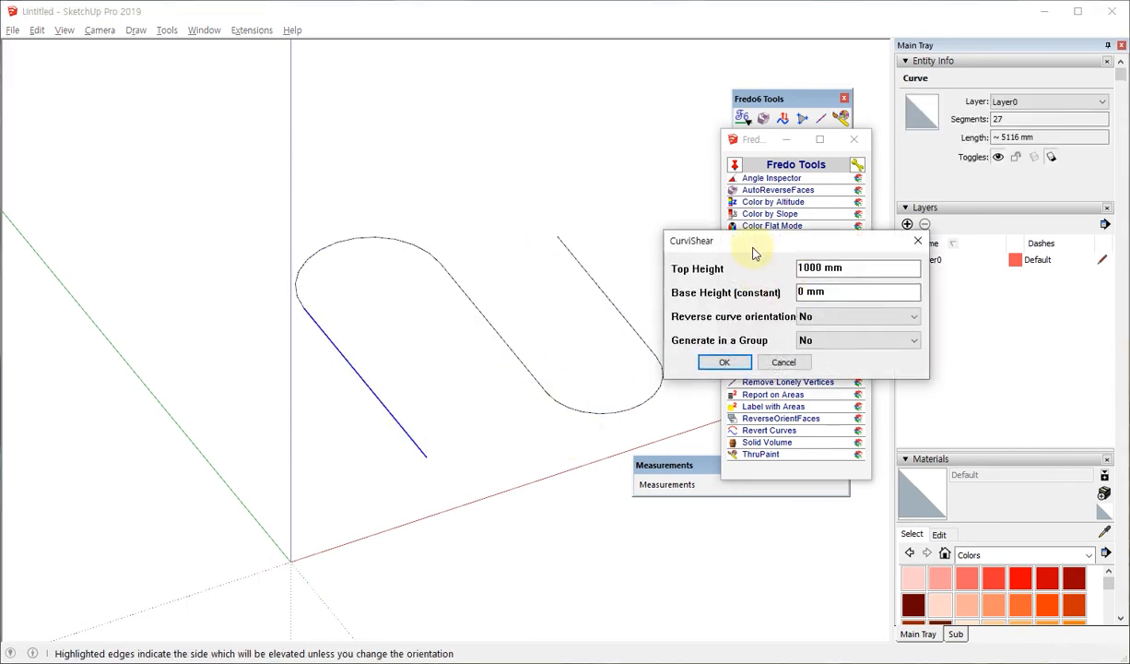
pyautogui.moveTo(753, 253); pyautogui.dragTo(523, 182)
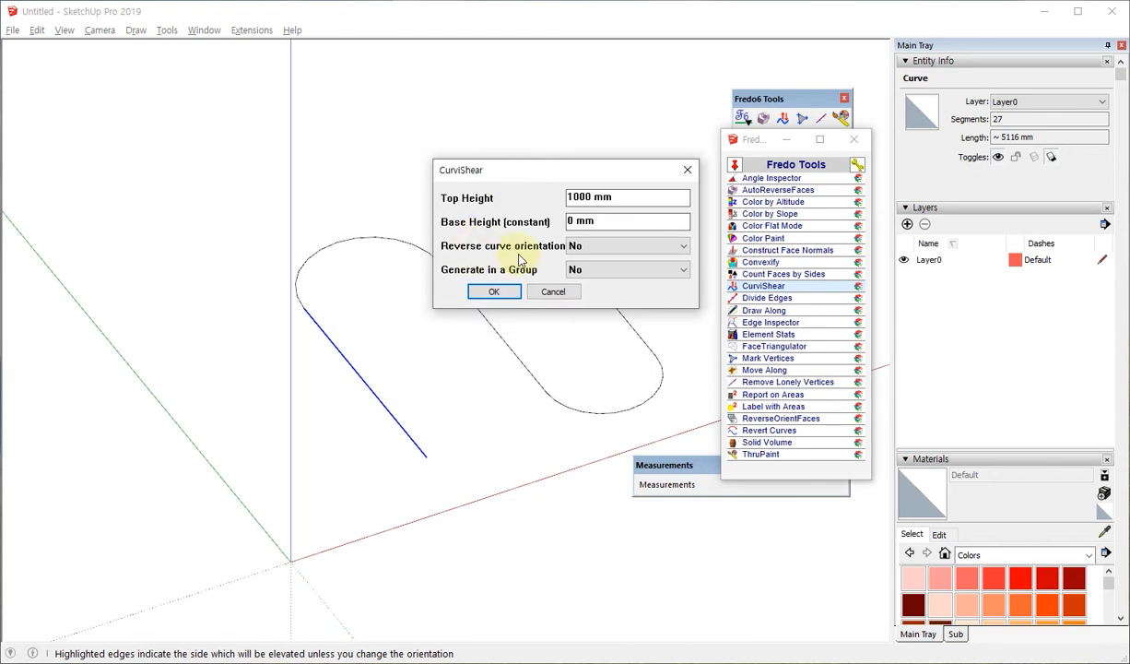
pyautogui.click(575, 247)
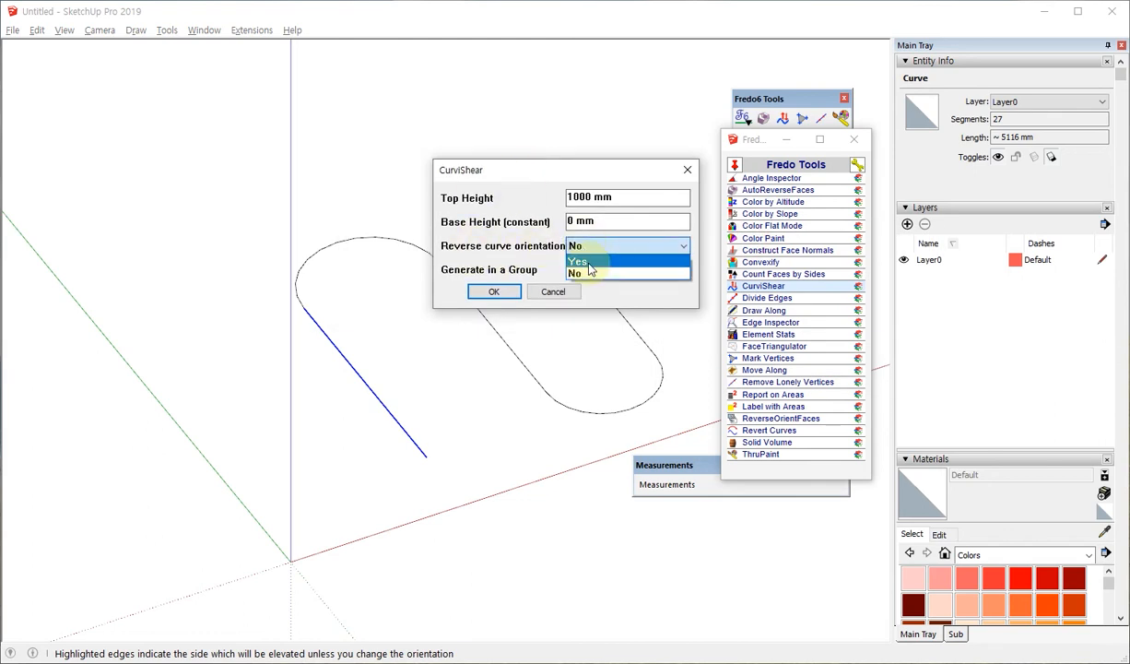
pyautogui.click(592, 261)
pyautogui.click(494, 291)
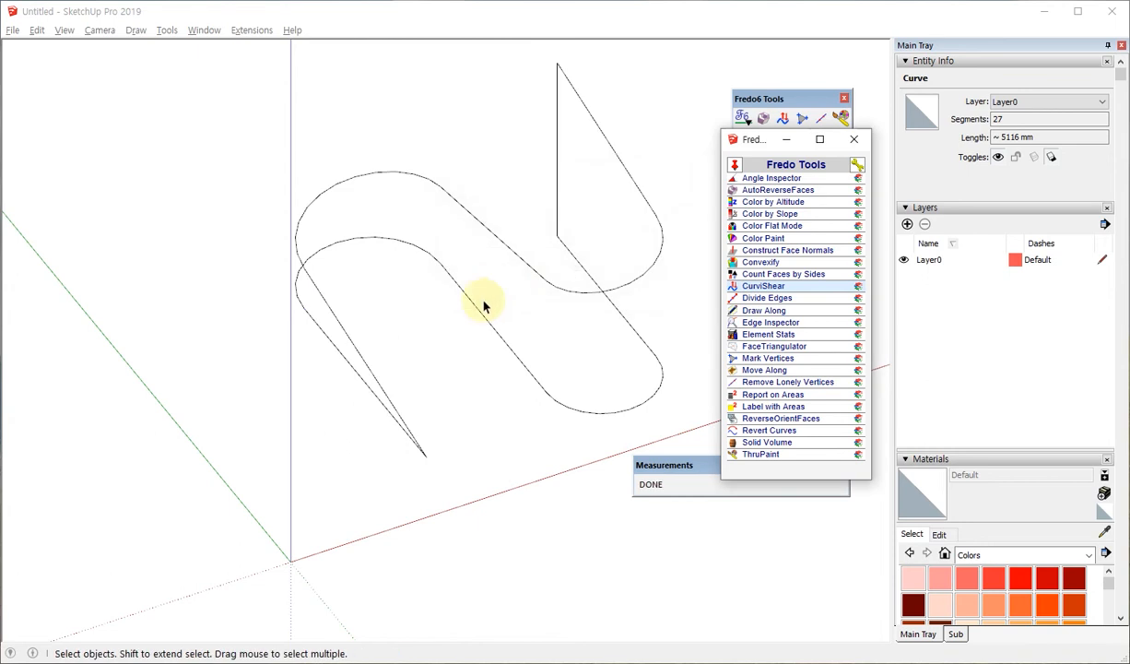
# Draw a small circle perpendicular to the green axis, centred on the low end of the sheared curve
pyautogui.moveTo(482, 301); pyautogui.dragTo(345, 384, button='middle')
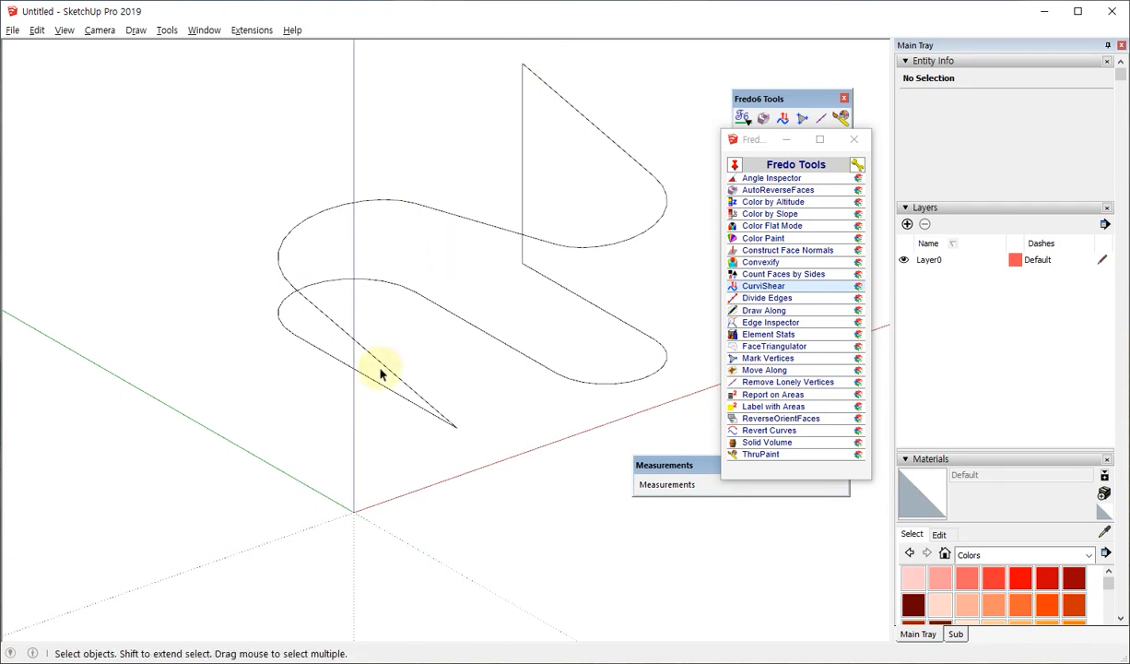
pyautogui.scroll(5, 456, 419)
pyautogui.scroll(-4, 409, 471)
pyautogui.press('c')
pyautogui.scroll(6, 419, 446)
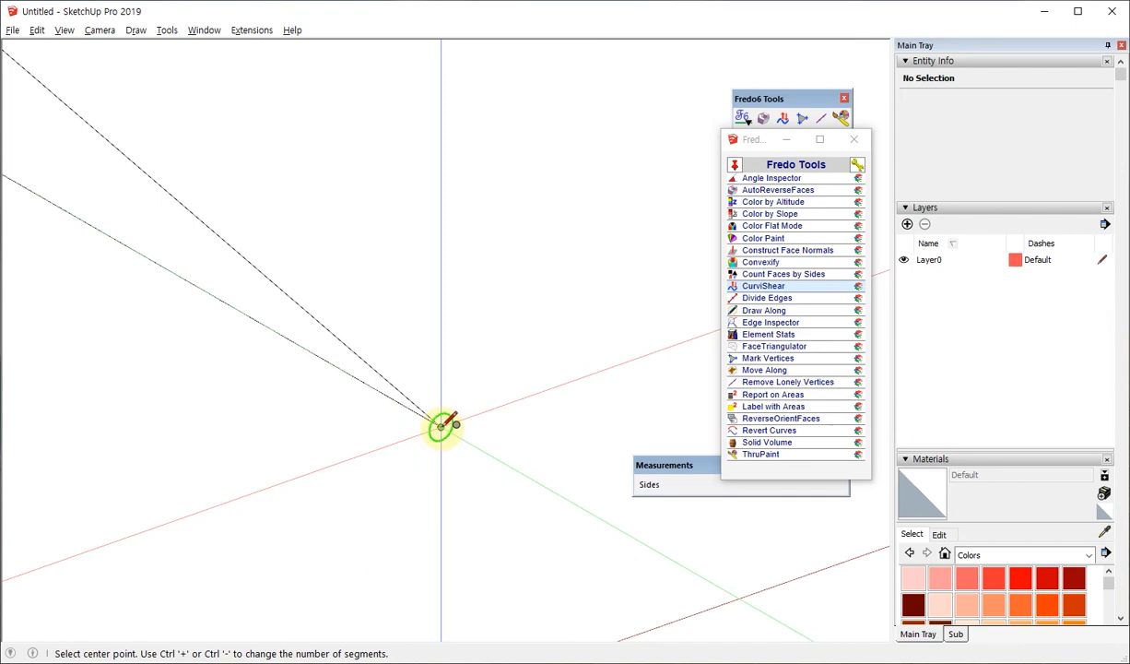
pyautogui.click(442, 427)
pyautogui.click(452, 436)
pyautogui.press('space')
pyautogui.scroll(1, 452, 442)
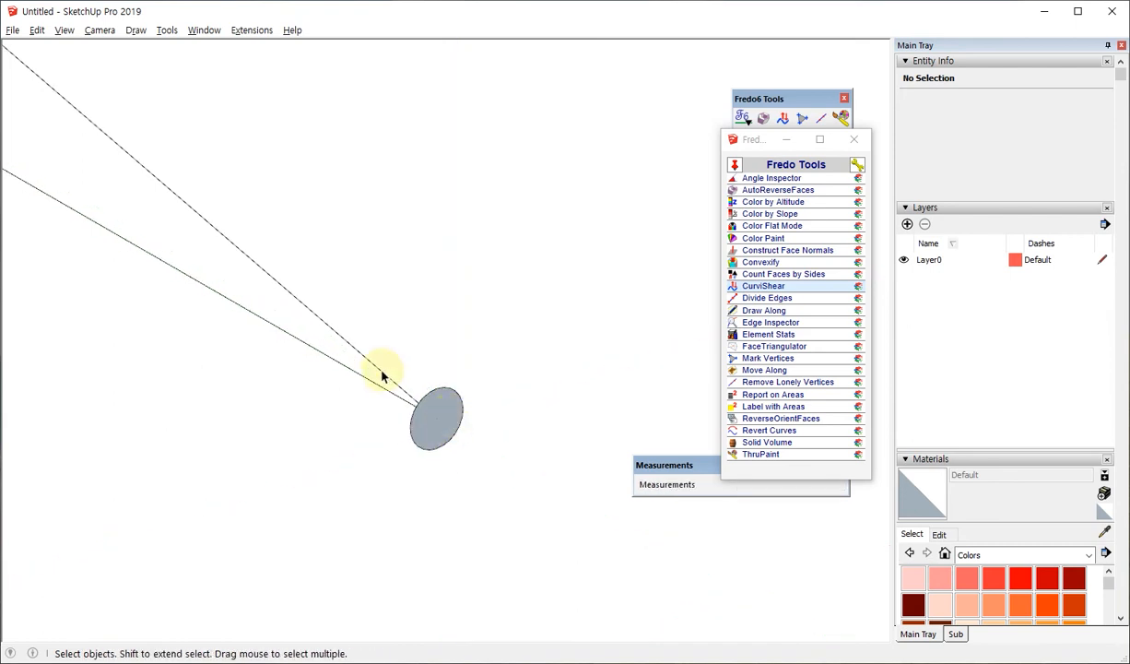
# Sweep the circle along the sheared curve with Follow Me to form a rising pipe
pyautogui.click(382, 371)
pyautogui.hotkey('shift', 'f')
pyautogui.click(447, 403)
pyautogui.press('space')
pyautogui.scroll(-6, 363, 478)
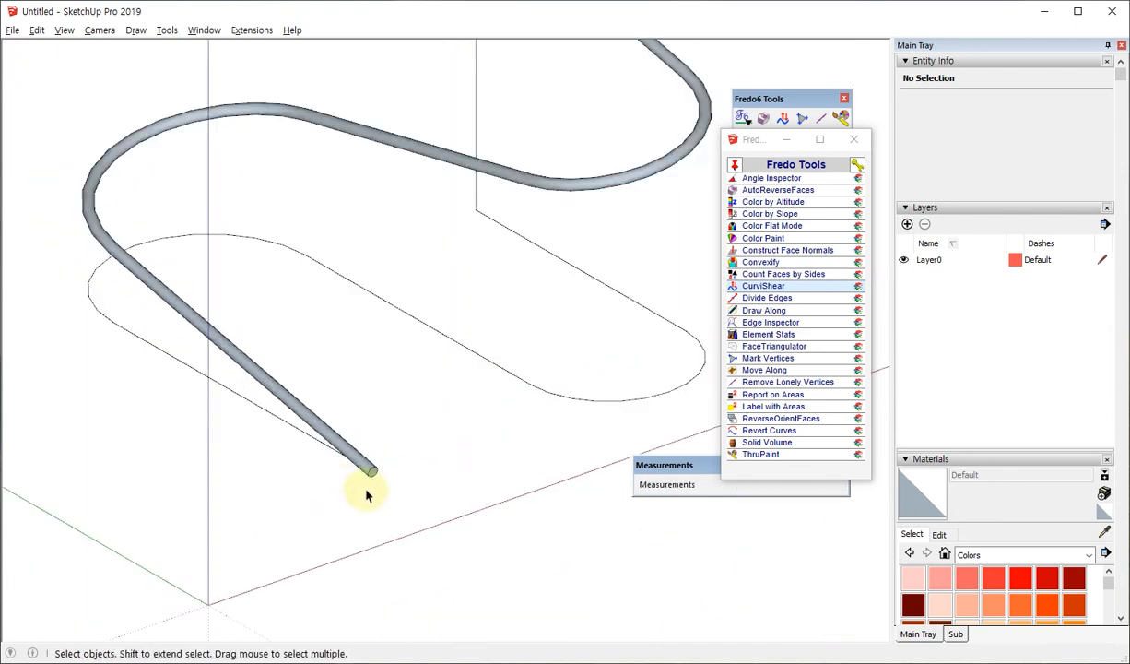
pyautogui.scroll(-3, 260, 384)
pyautogui.moveTo(353, 169); pyautogui.dragTo(381, 432, button='middle')
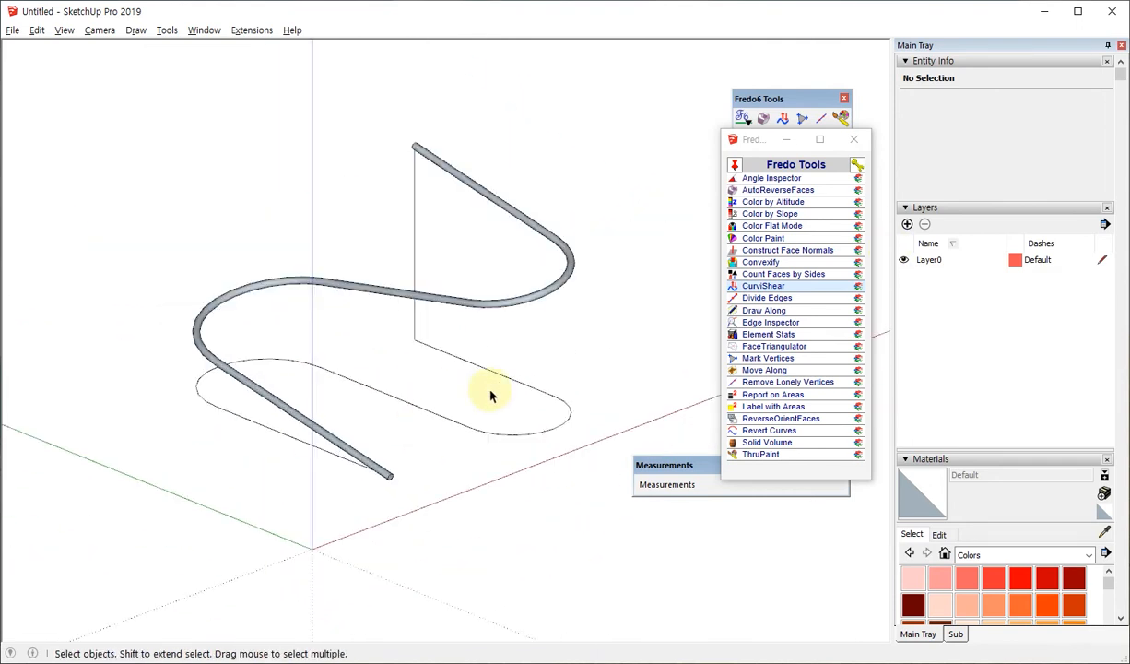
pyautogui.moveTo(491, 395); pyautogui.dragTo(353, 412, button='middle')
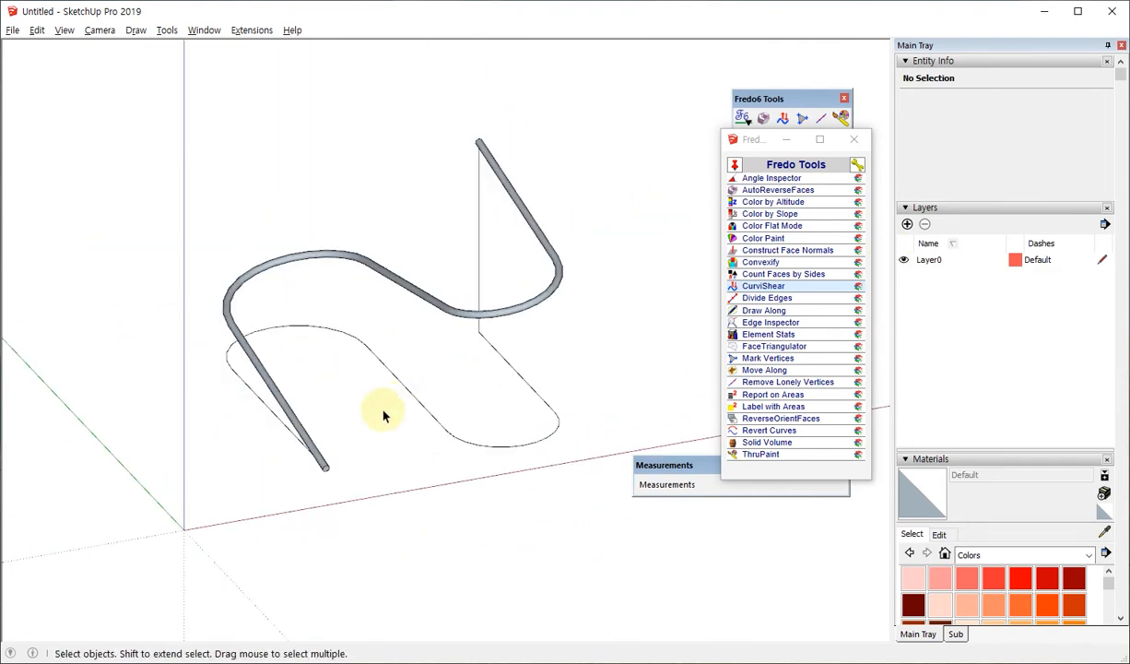
# Undo the Follow Me pipe sweep and delete the flat and sheared curves
pyautogui.hotkey('ctrl', 'z')
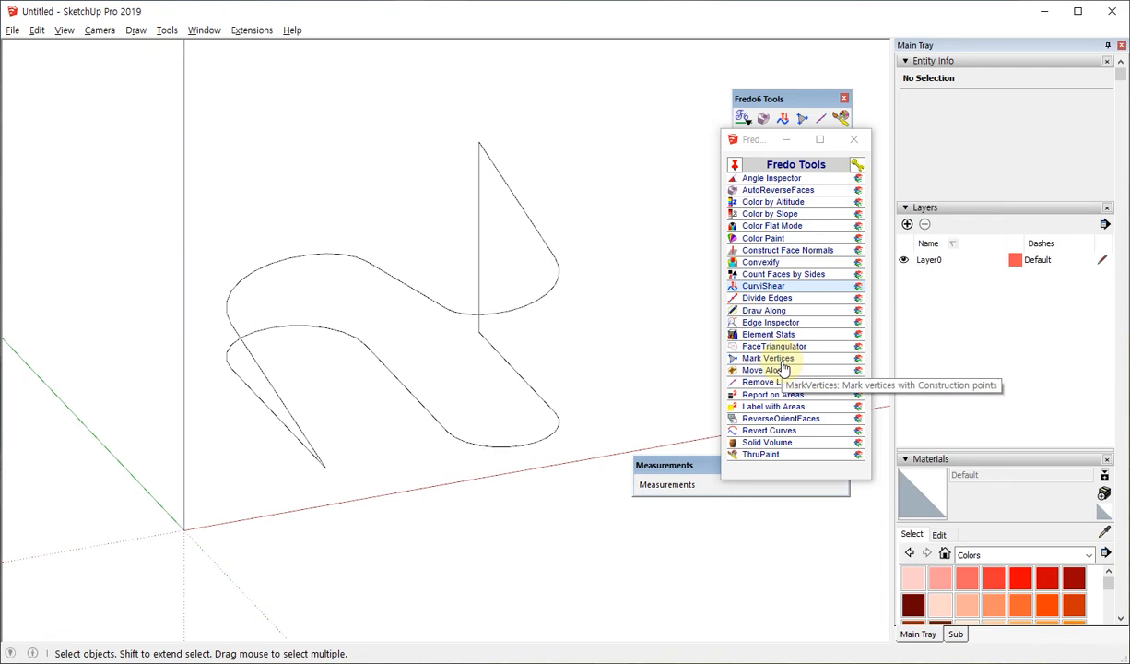
pyautogui.scroll(-3, 126, 358)
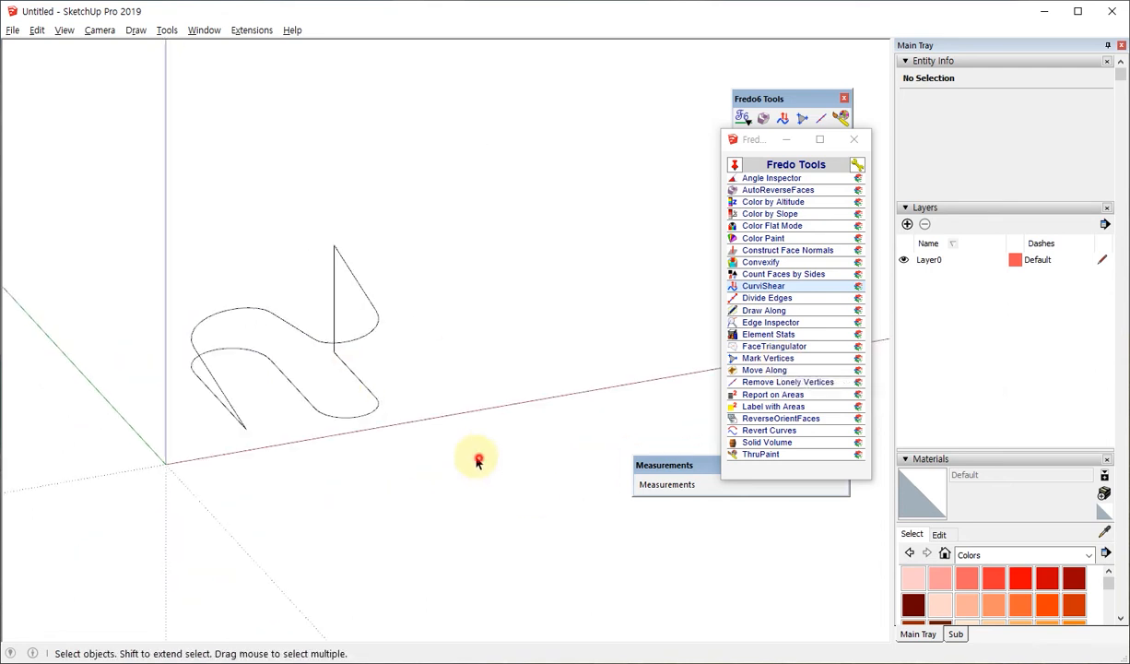
pyautogui.click(284, 318)
pyautogui.press('Delete')
# In top view, open the map for adding a geographic location and find the wooded hill beside the stadium
pyautogui.press('F2')
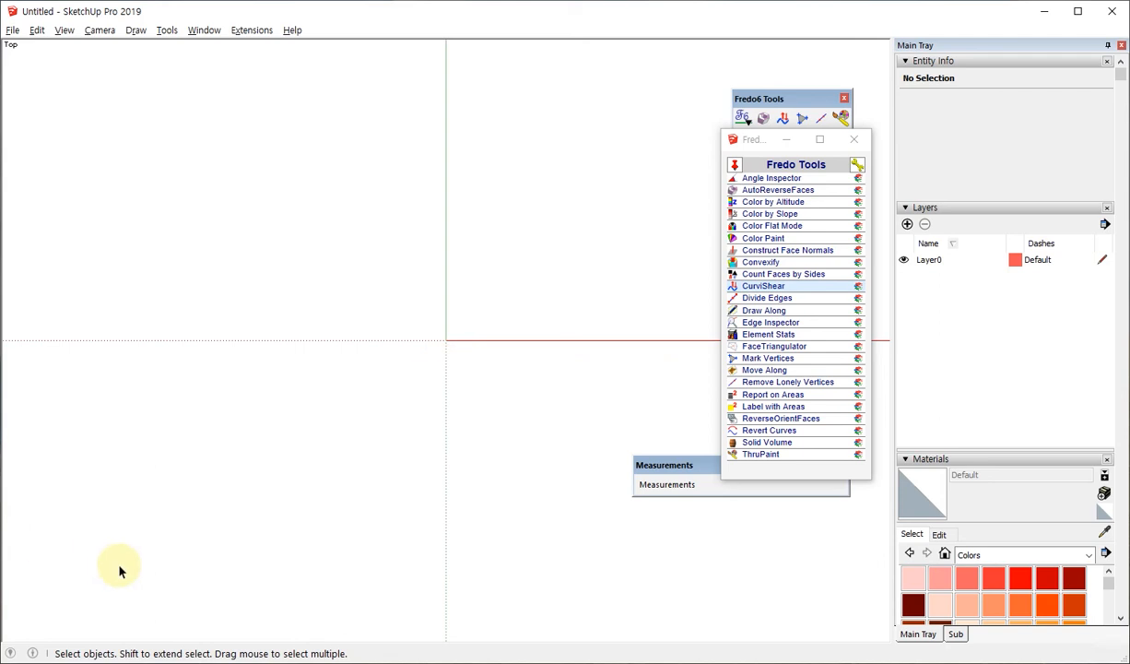
pyautogui.click(11, 652)
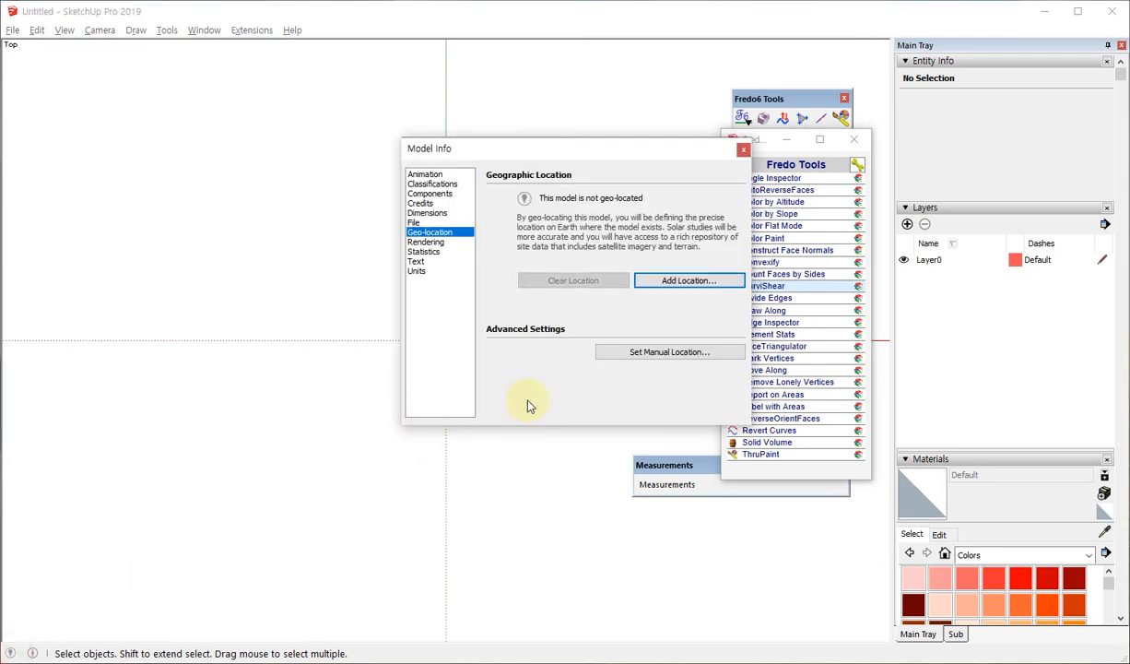
pyautogui.click(689, 280)
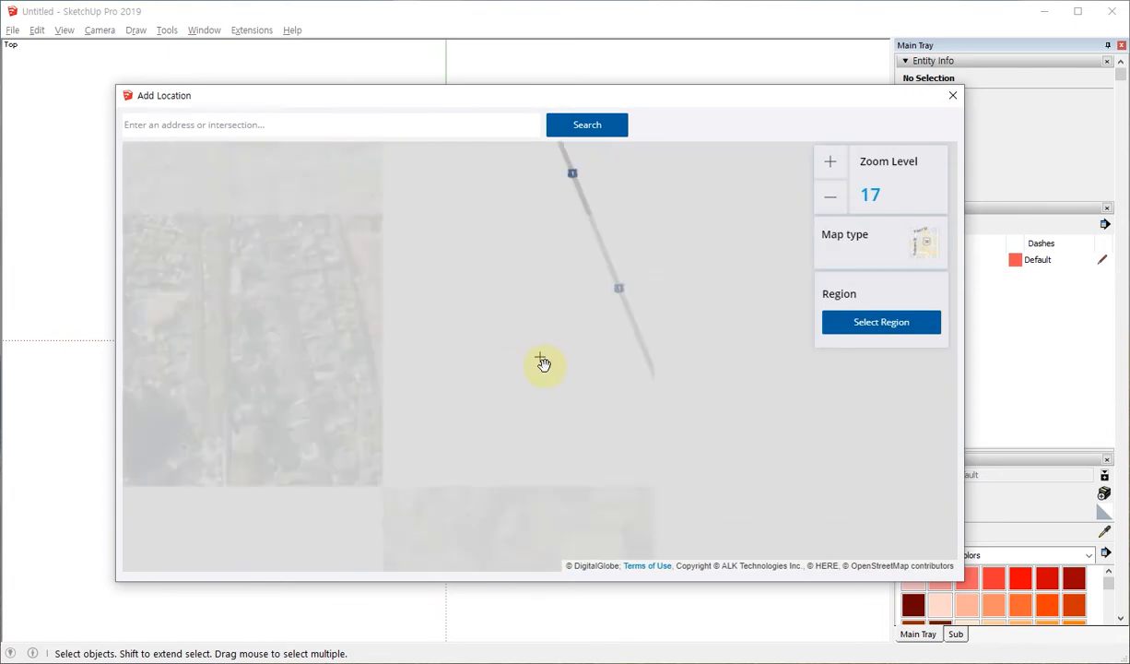
pyautogui.scroll(-1, 544, 365)
pyautogui.moveTo(487, 469); pyautogui.dragTo(744, 318)
pyautogui.moveTo(402, 240); pyautogui.dragTo(844, 528)
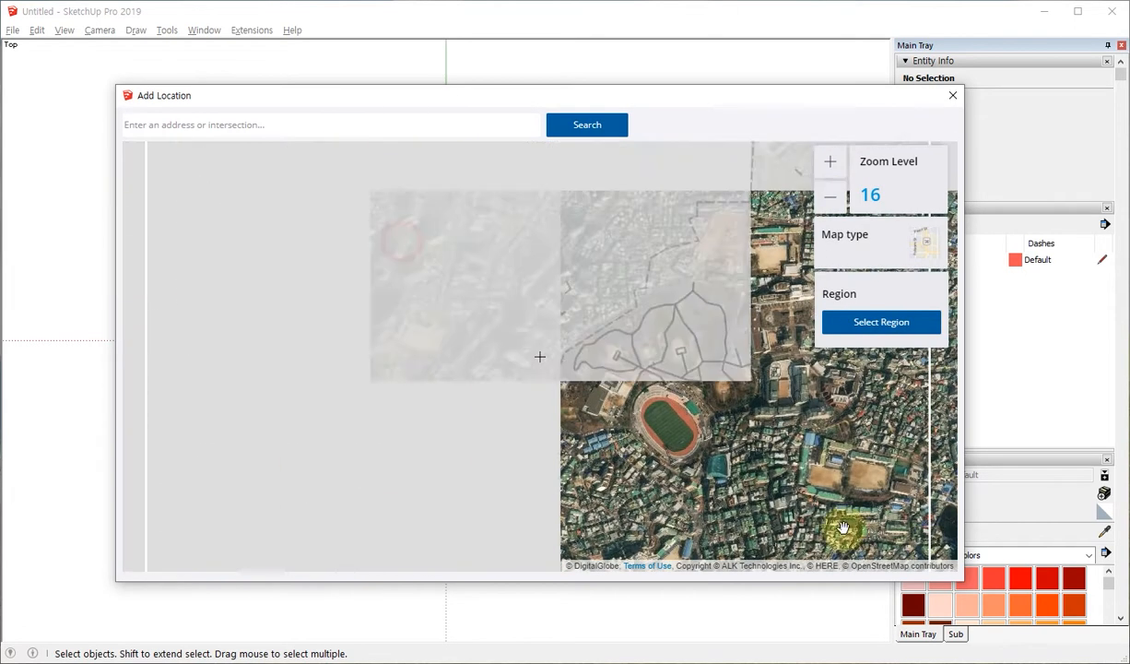
pyautogui.moveTo(611, 382); pyautogui.dragTo(409, 332)
pyautogui.scroll(1, 457, 330)
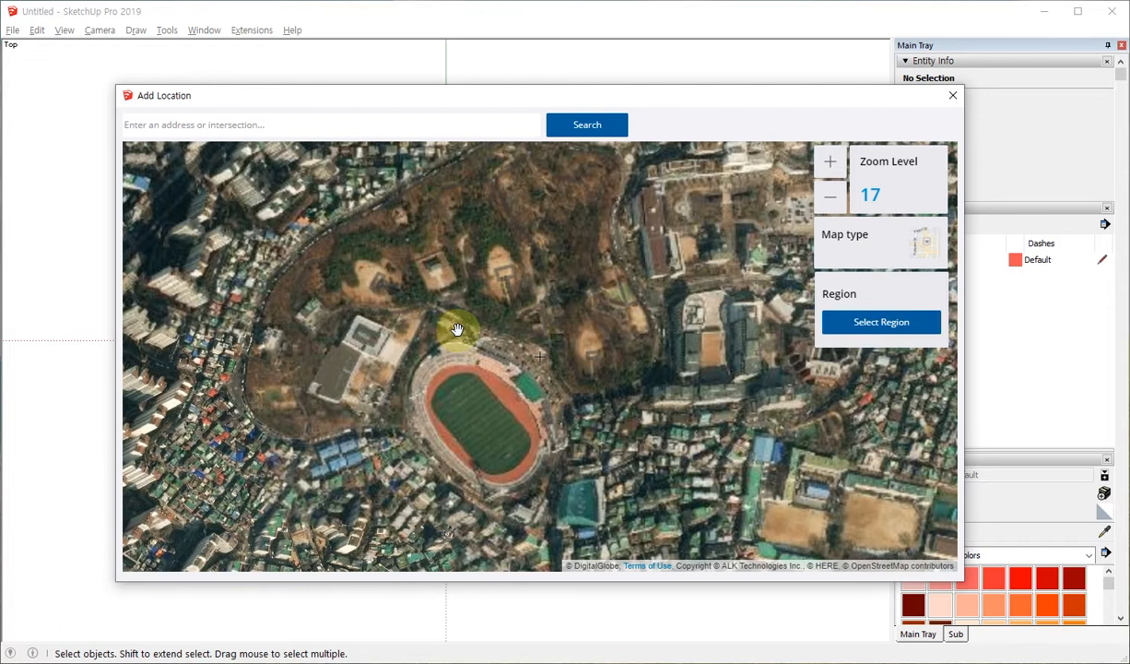
# Import a map region covering the wooded hill and the stadium at import level 17, and close the model settings
pyautogui.click(852, 318)
pyautogui.click(909, 524)
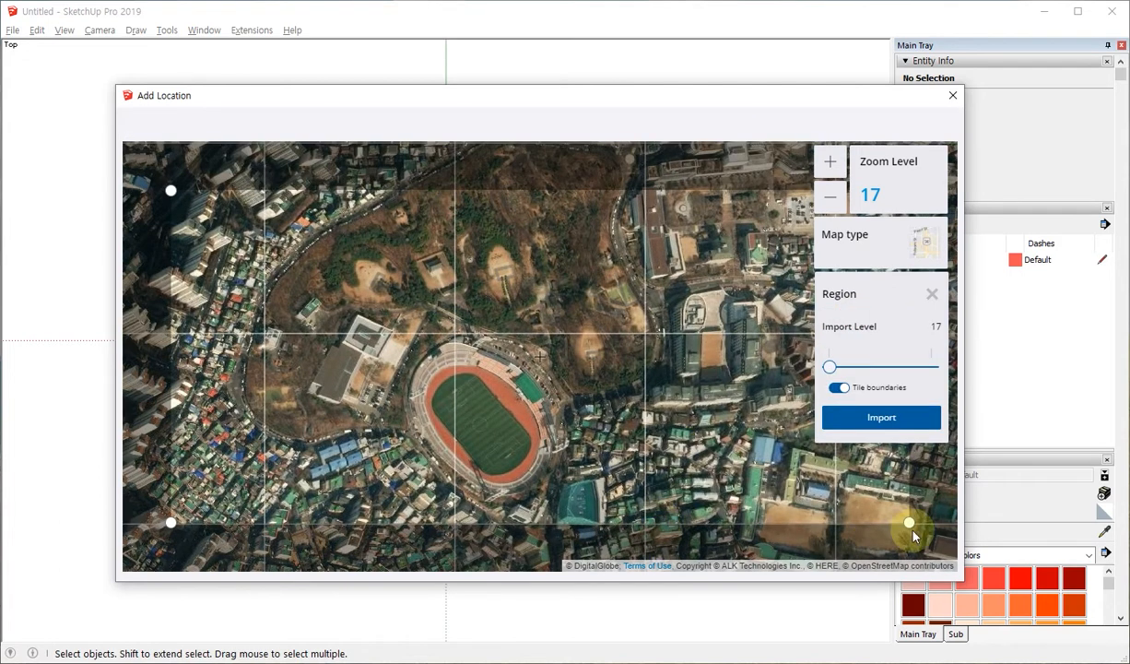
pyautogui.moveTo(910, 522); pyautogui.dragTo(721, 490)
pyautogui.moveTo(506, 332); pyautogui.dragTo(608, 414)
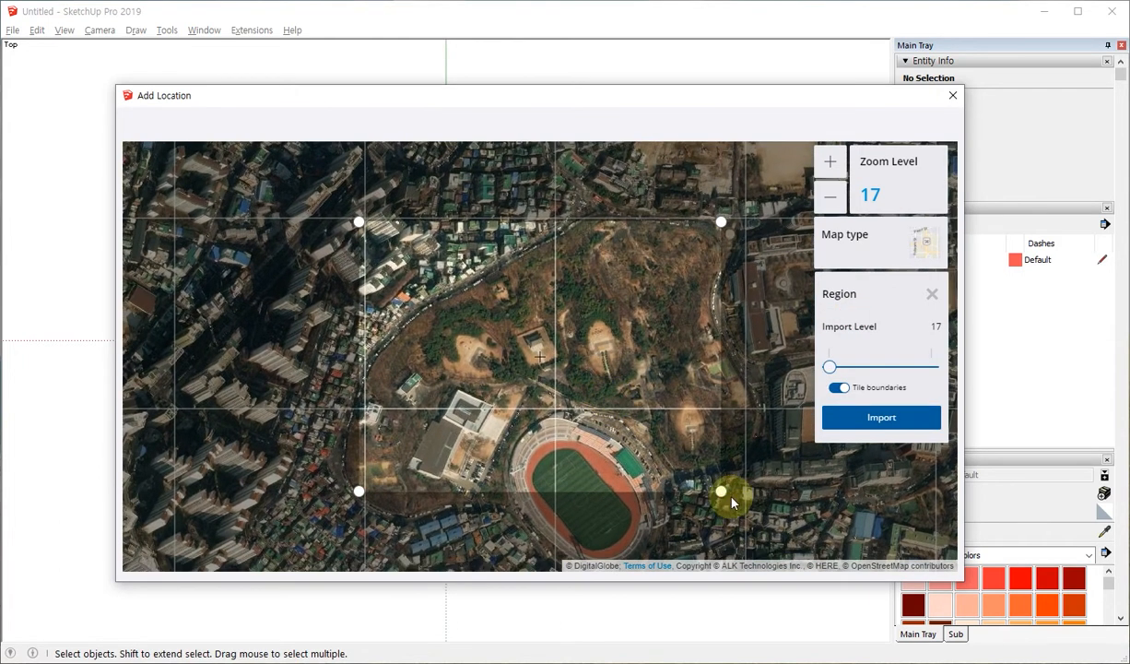
pyautogui.moveTo(725, 495); pyautogui.dragTo(770, 531)
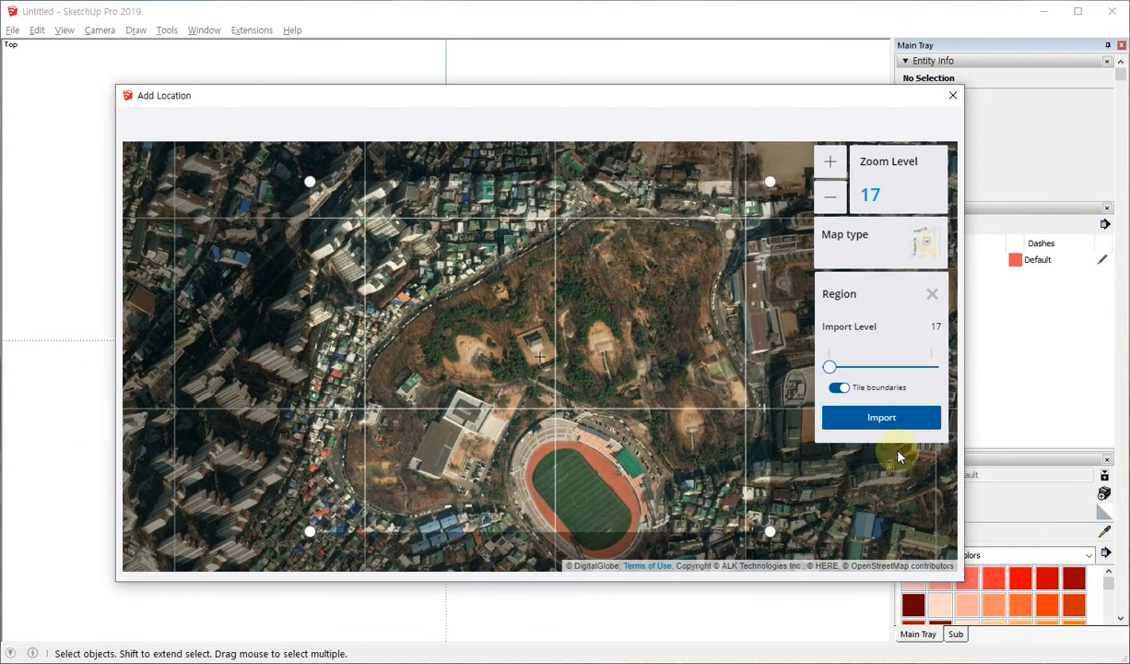
pyautogui.click(893, 420)
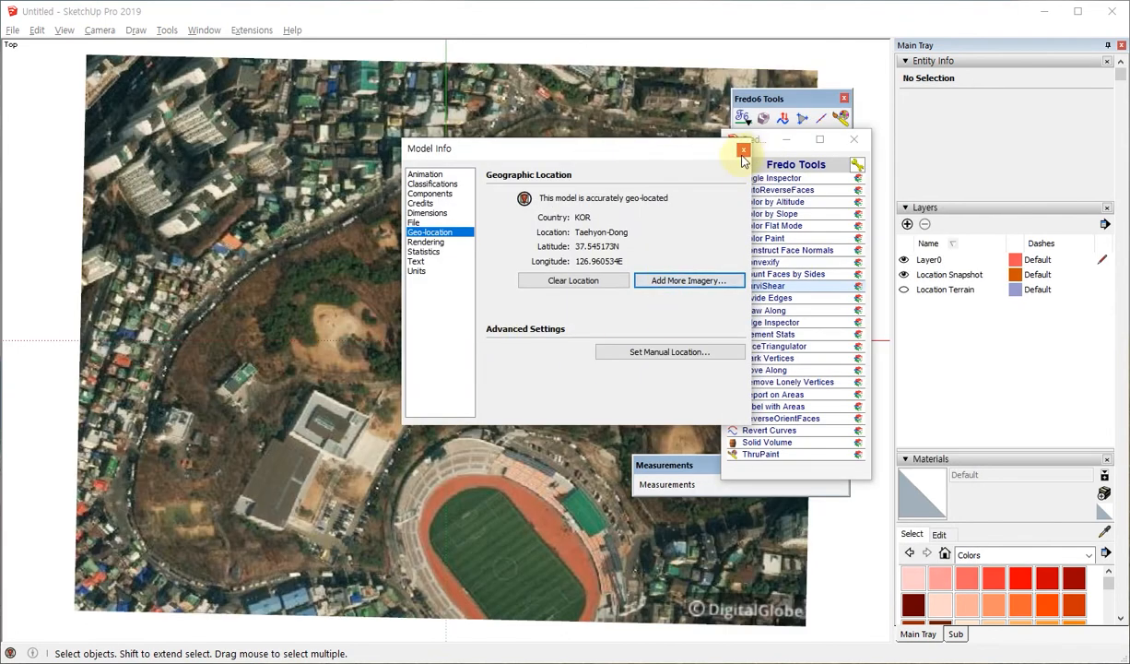
pyautogui.click(743, 151)
# Switch the imported location from the flat snapshot to its 3D terrain
pyautogui.moveTo(428, 381); pyautogui.dragTo(622, 86, button='middle')
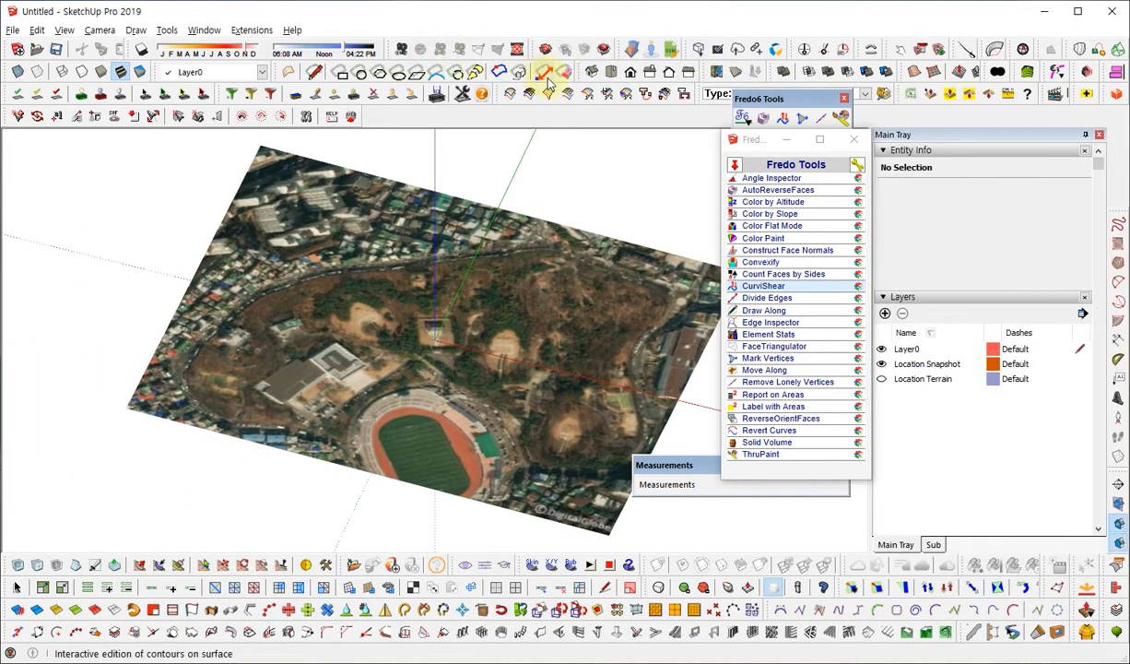
pyautogui.click(732, 71)
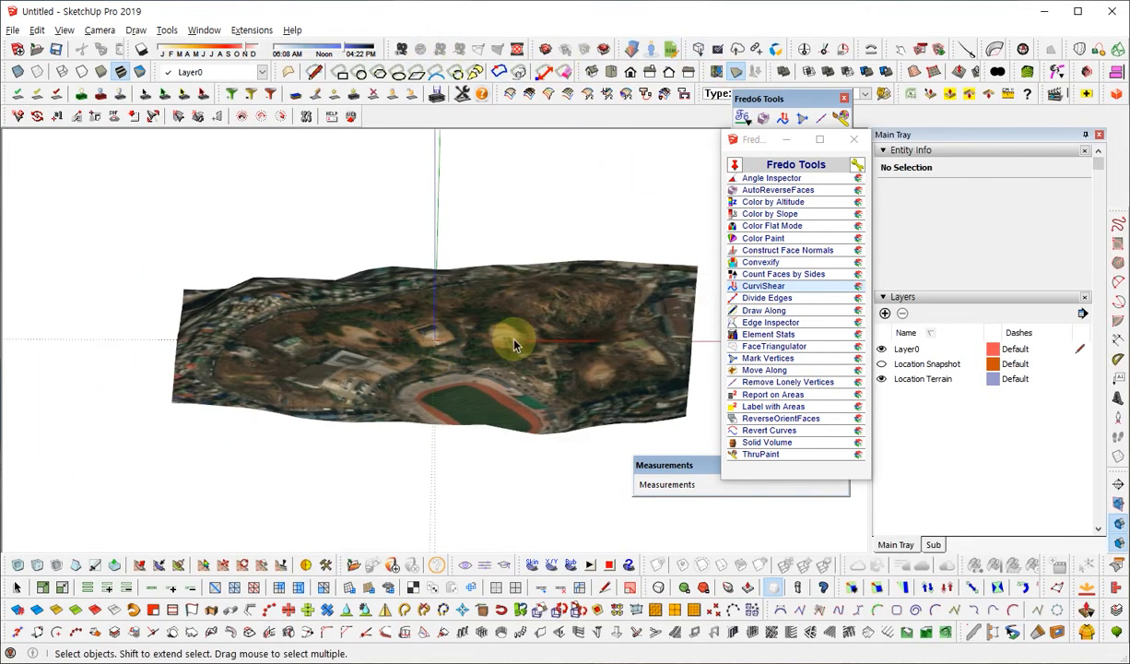
pyautogui.press('F11')
# Mark all vertices of the terrain group with construction points using Mark Vertices
pyautogui.moveTo(231, 293); pyautogui.dragTo(347, 380, button='middle')
pyautogui.scroll(2, 345, 379)
pyautogui.click(329, 377)
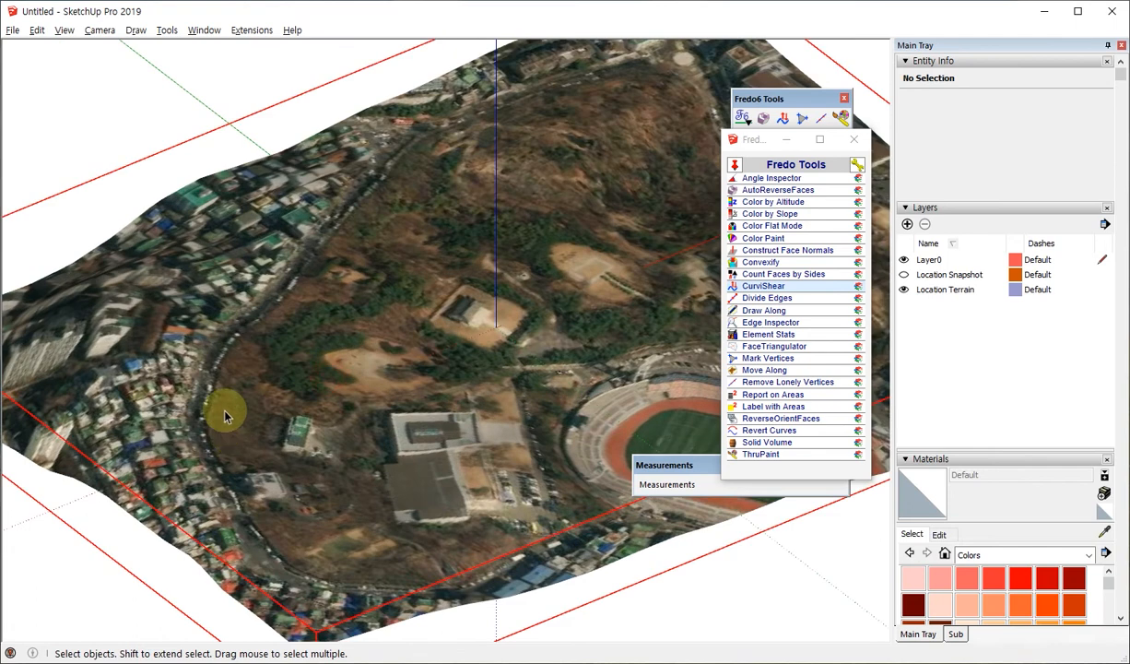
pyautogui.moveTo(225, 417); pyautogui.dragTo(357, 405, button='middle')
pyautogui.scroll(-2, 342, 420)
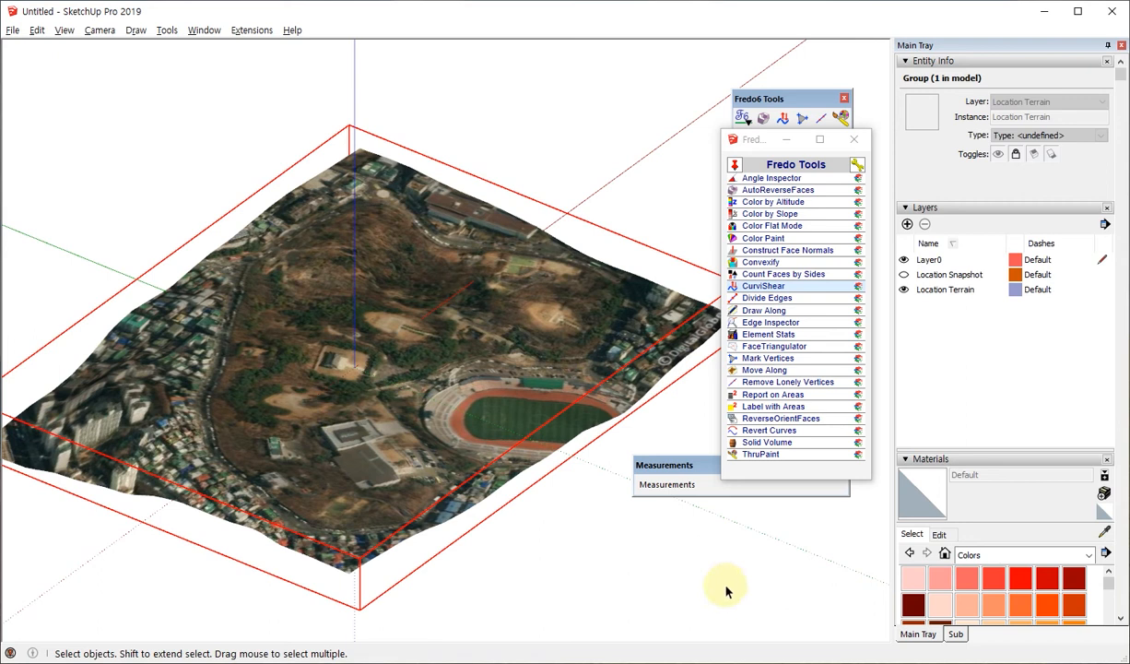
pyautogui.click(786, 365)
pyautogui.click(785, 363)
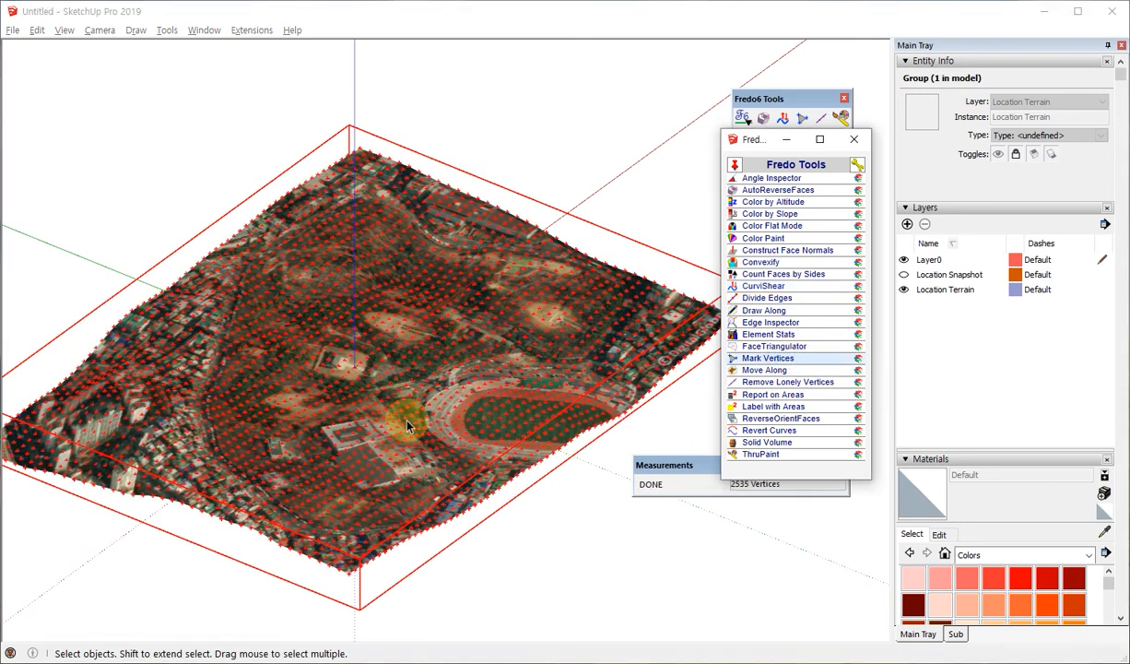
# Display the terrain in monochrome and examine how the construction points sit on its triangular mesh
pyautogui.moveTo(389, 402); pyautogui.dragTo(373, 440, button='middle')
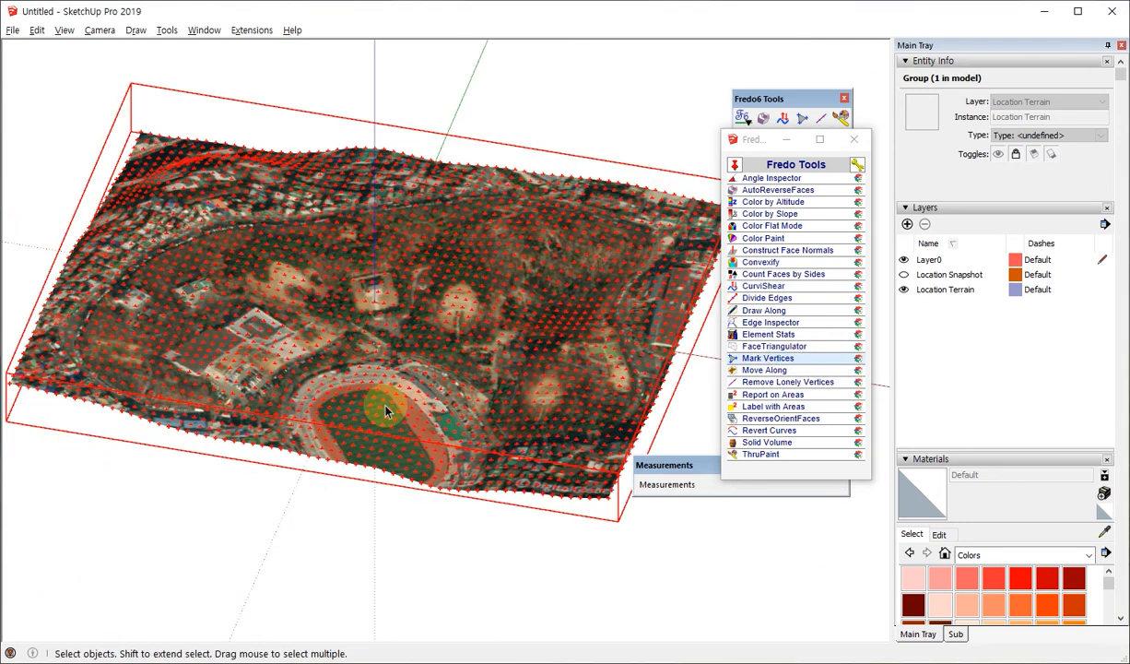
pyautogui.hotkey('alt', '5')
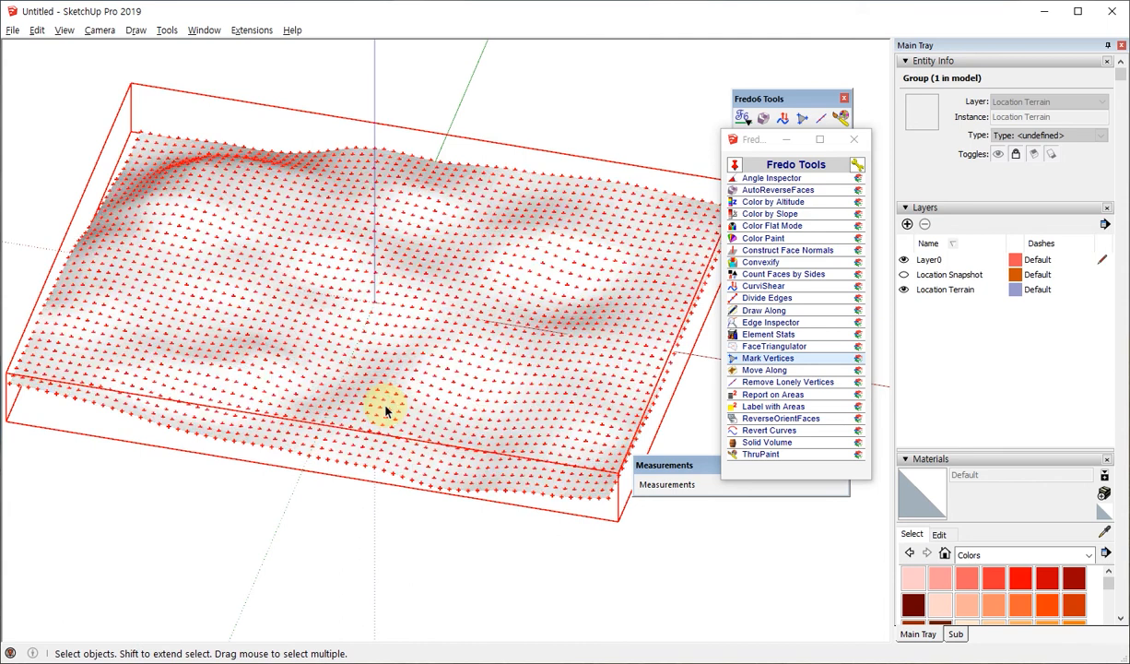
pyautogui.scroll(6, 479, 333)
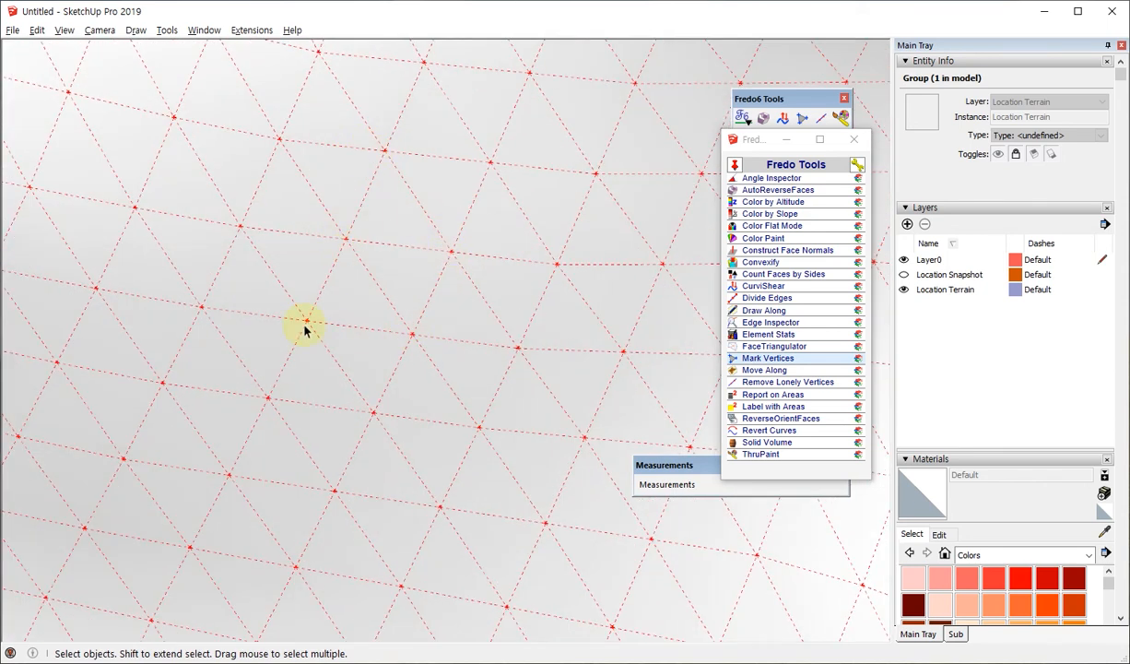
pyautogui.scroll(-6, 378, 341)
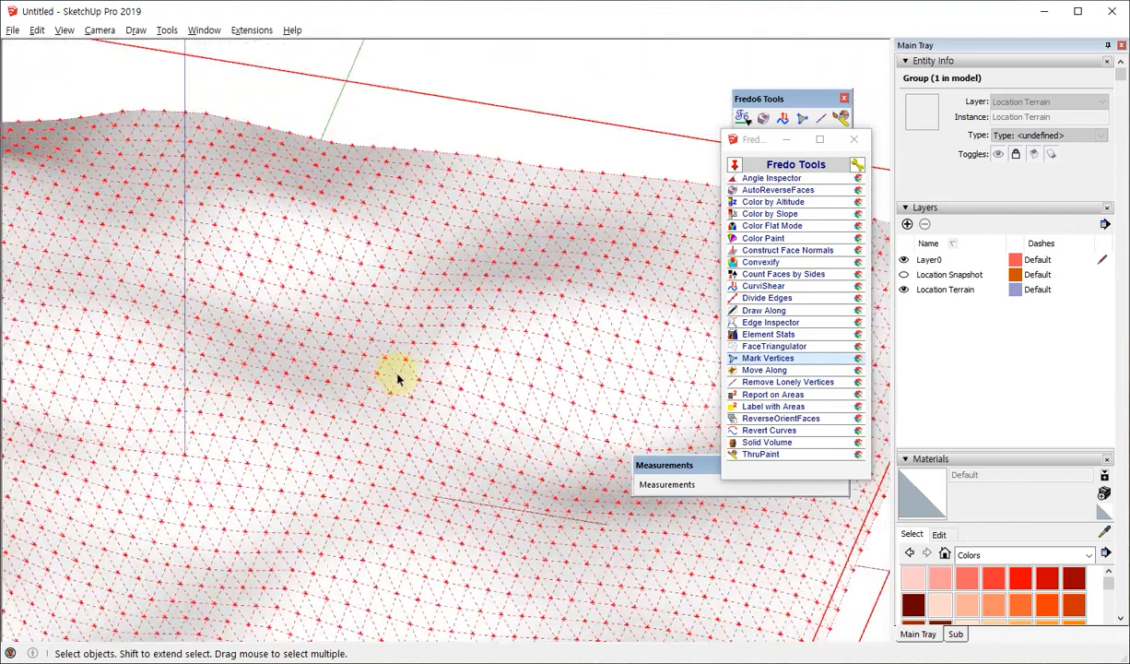
pyautogui.moveTo(397, 373); pyautogui.dragTo(599, 318, button='middle')
pyautogui.scroll(7, 460, 265)
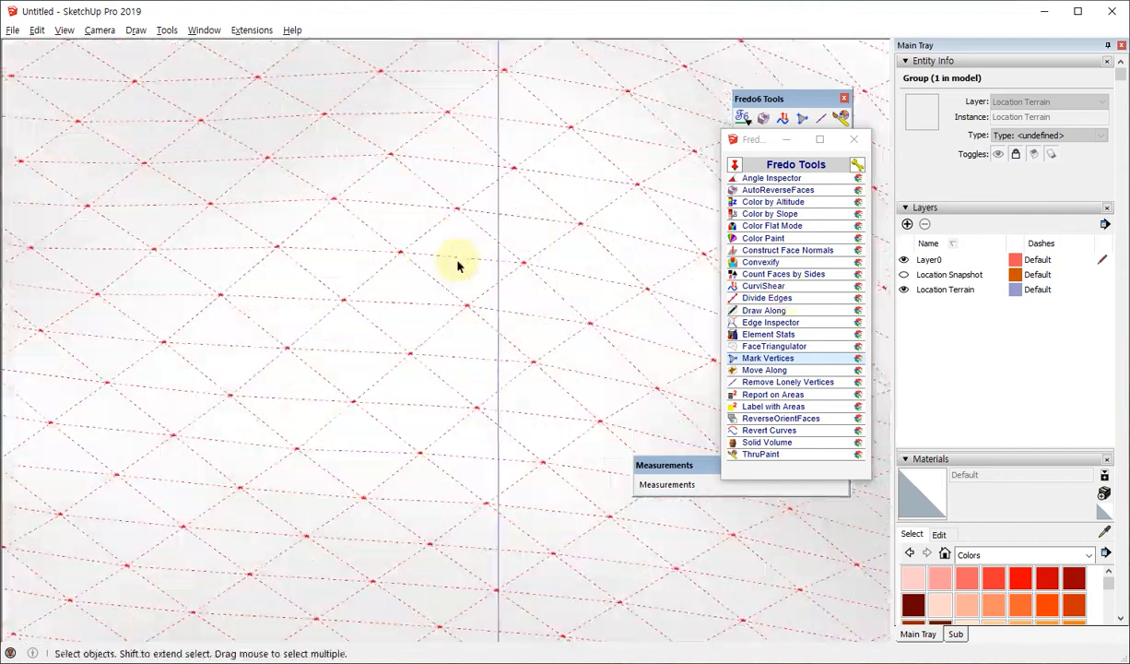
pyautogui.moveTo(282, 419); pyautogui.dragTo(348, 404, button='middle')
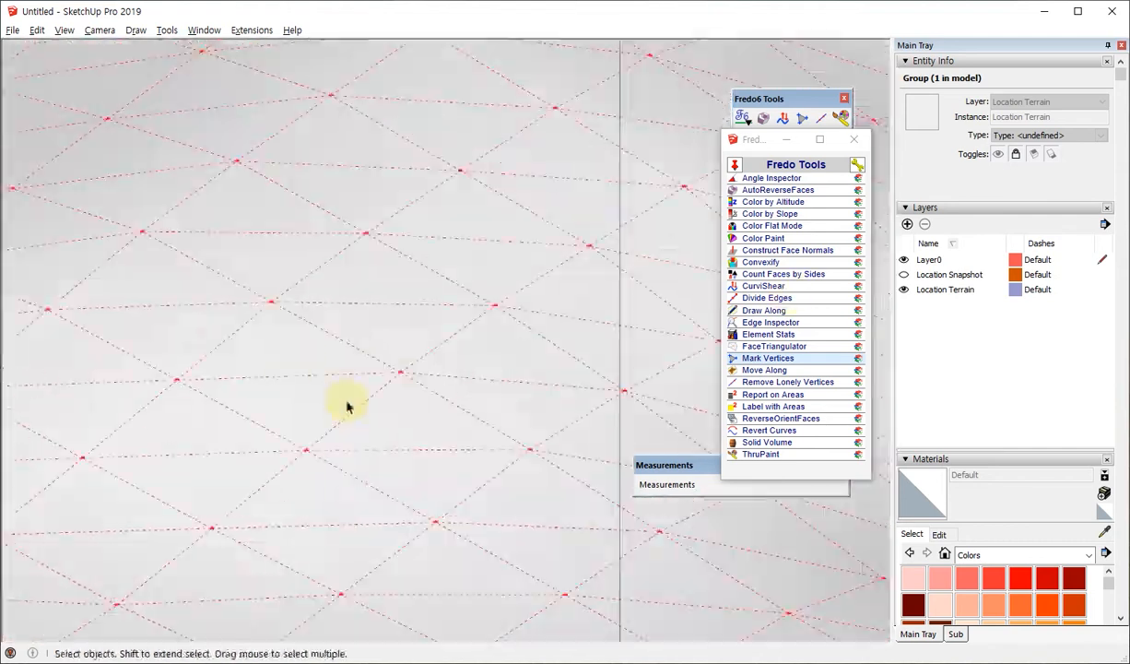
pyautogui.scroll(-5, 371, 333)
pyautogui.scroll(-5, 387, 348)
pyautogui.moveTo(328, 346); pyautogui.dragTo(406, 387, button='middle')
pyautogui.scroll(6, 406, 387)
pyautogui.scroll(-6, 405, 387)
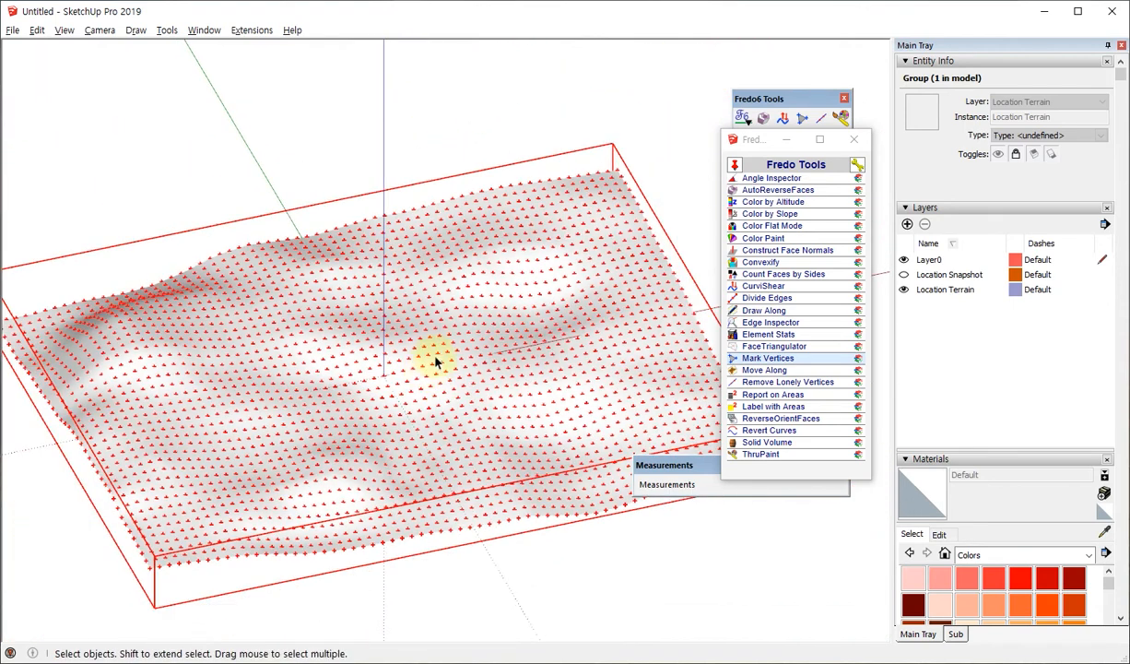
# Unlock the terrain group and remove the mesh inside it, keeping only the guide points
pyautogui.rightClick(426, 345)
pyautogui.click(512, 286)
pyautogui.scroll(6, 371, 384)
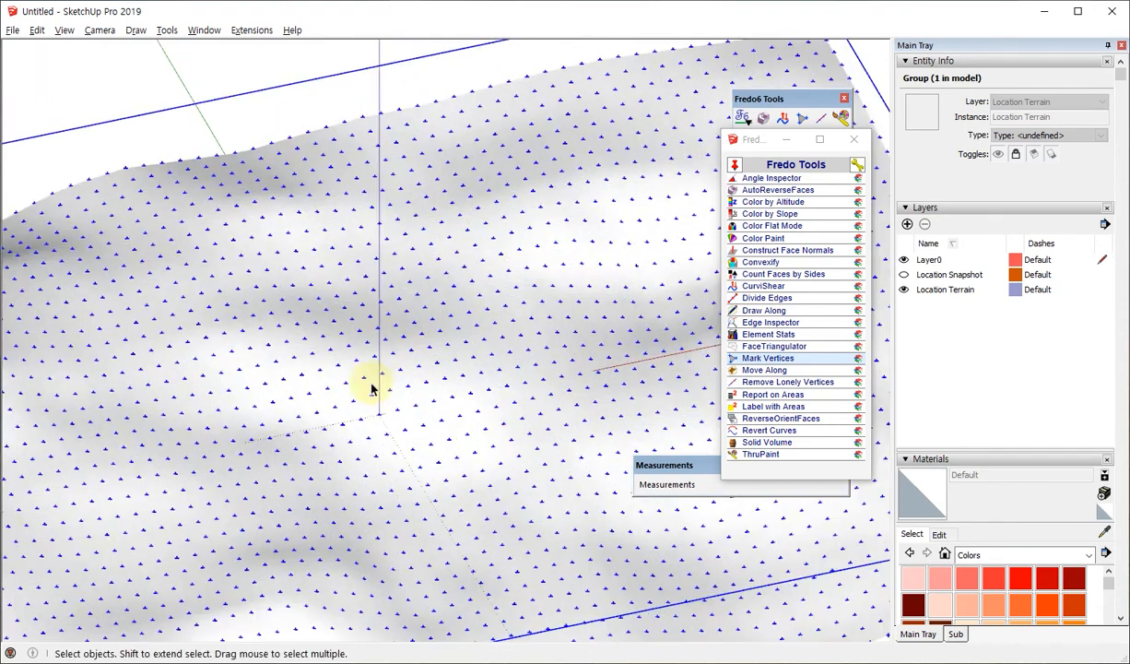
pyautogui.click(398, 367)
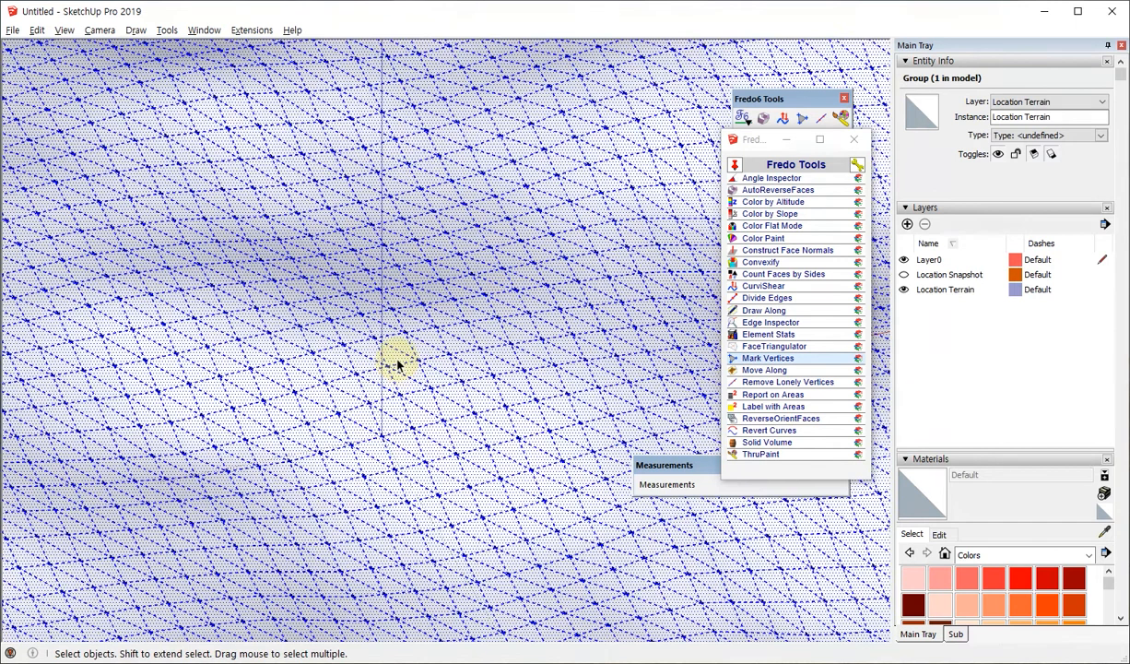
pyautogui.scroll(-8, 397, 360)
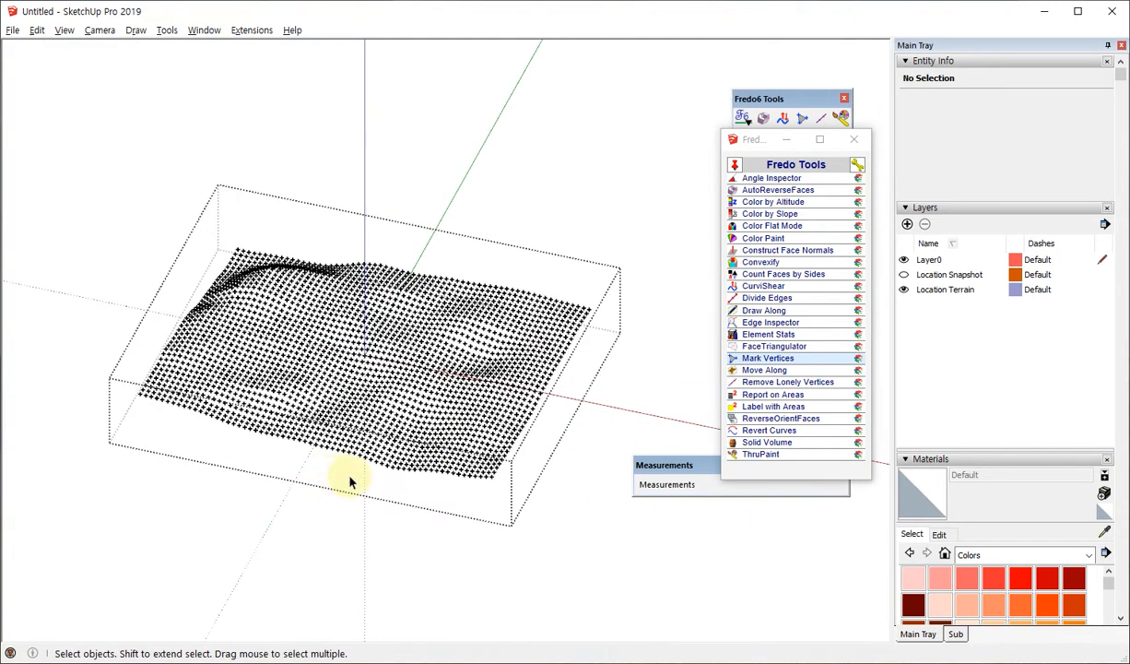
# Open the guide-point group for editing and detach the TopoShaper toolbar into the drawing area
pyautogui.click(349, 478)
pyautogui.doubleClick(459, 373)
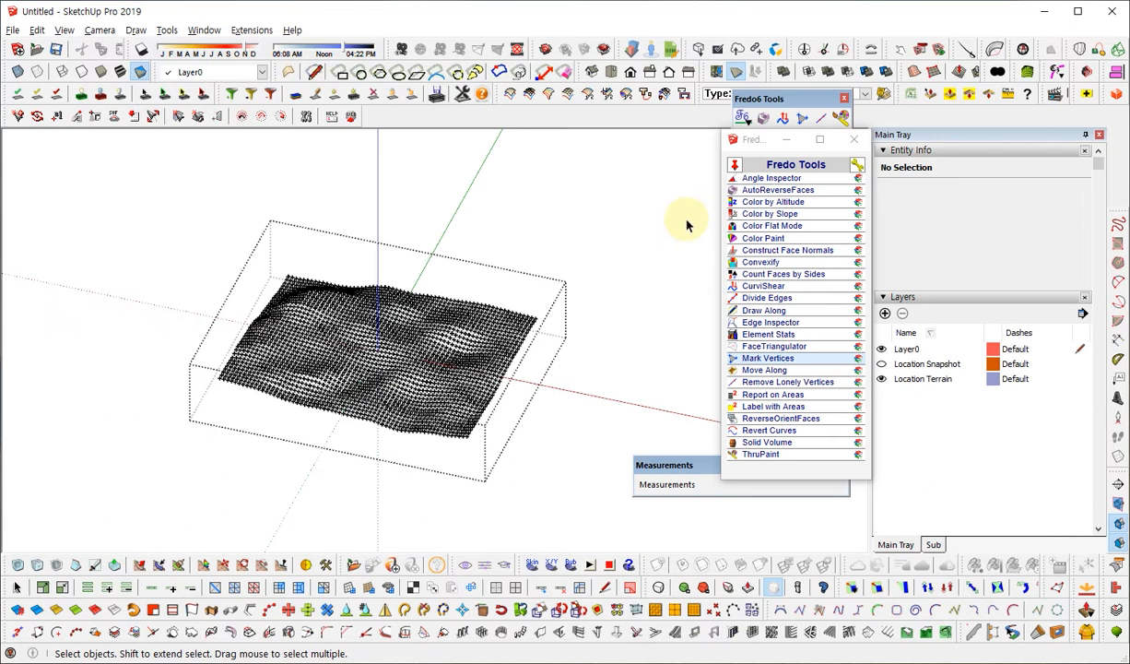
pyautogui.moveTo(1022, 79); pyautogui.dragTo(579, 194)
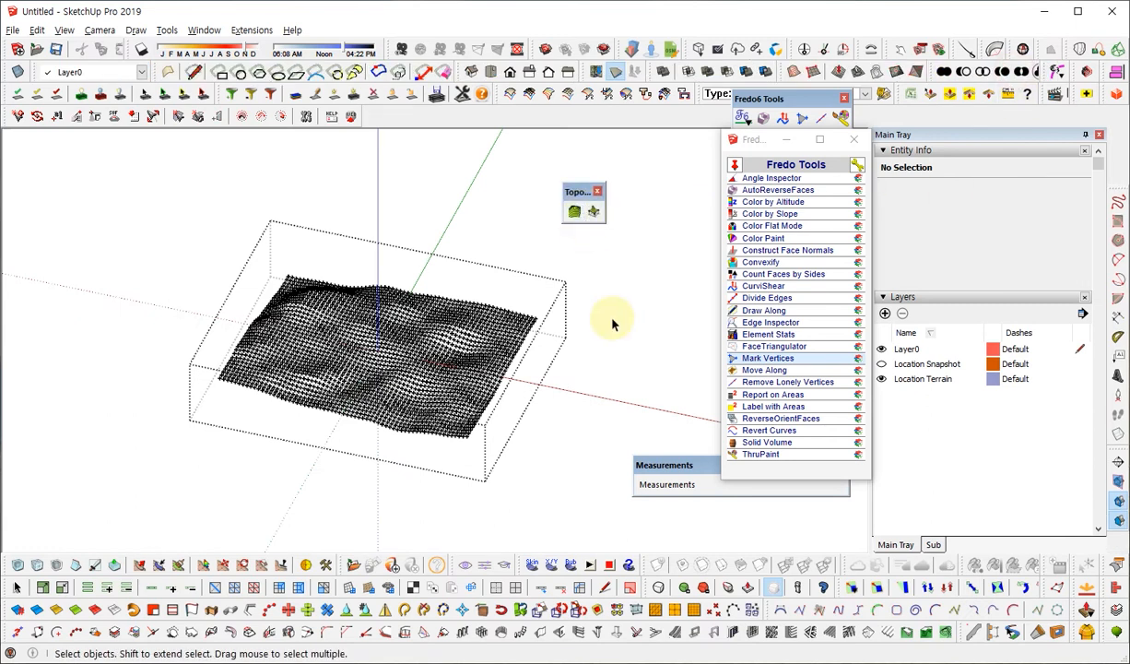
pyautogui.click(1037, 1)
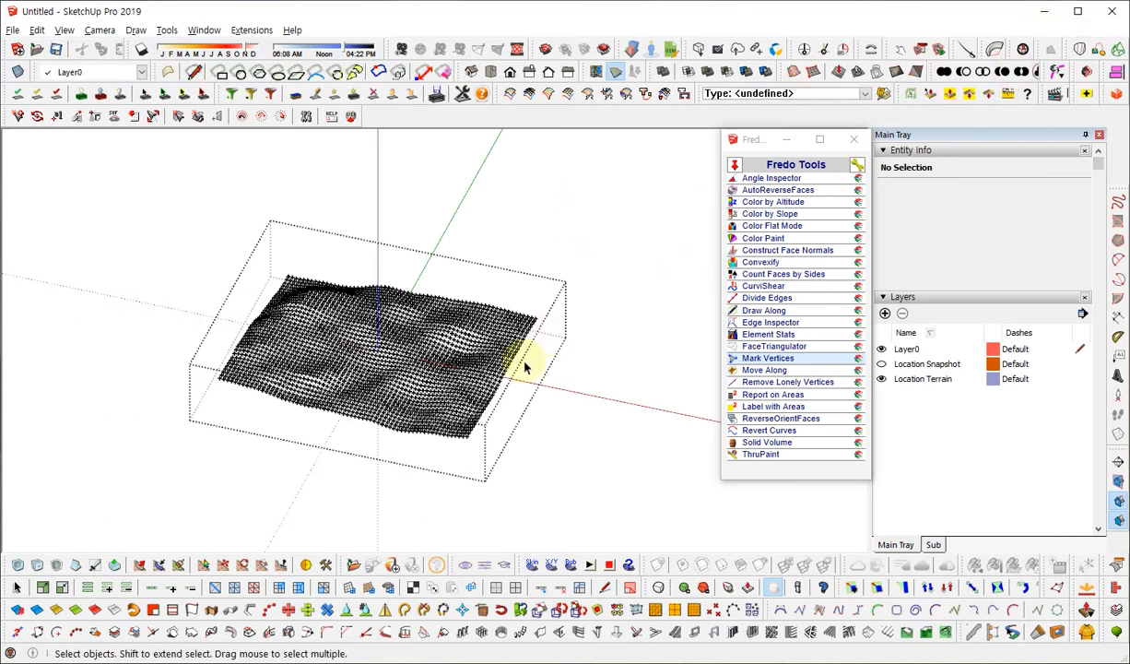
# Try to generate a TopoShaper terrain from all the guide points selected inside the group
pyautogui.scroll(4, 379, 394)
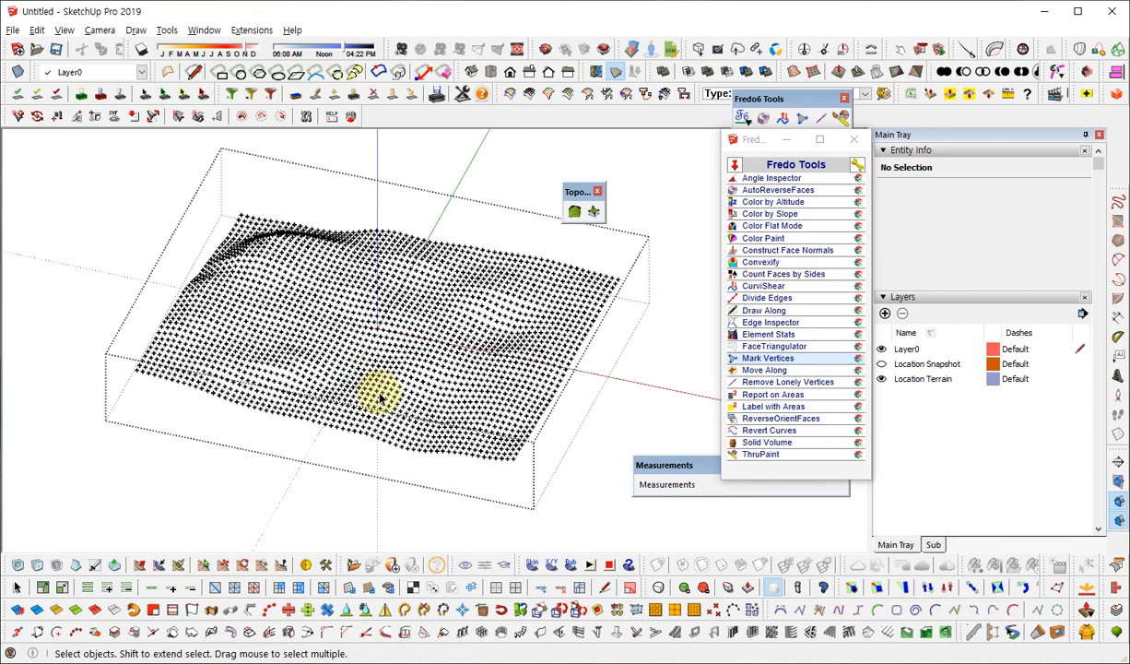
pyautogui.moveTo(118, 187); pyautogui.dragTo(779, 587)
pyautogui.scroll(3, 447, 295)
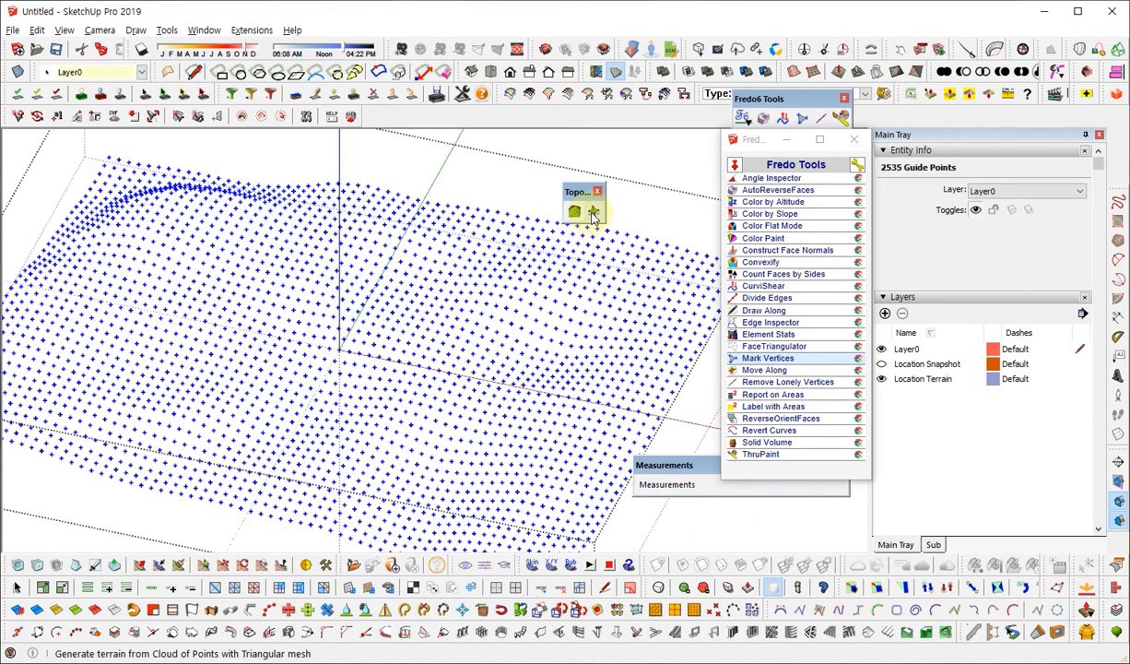
pyautogui.click(574, 212)
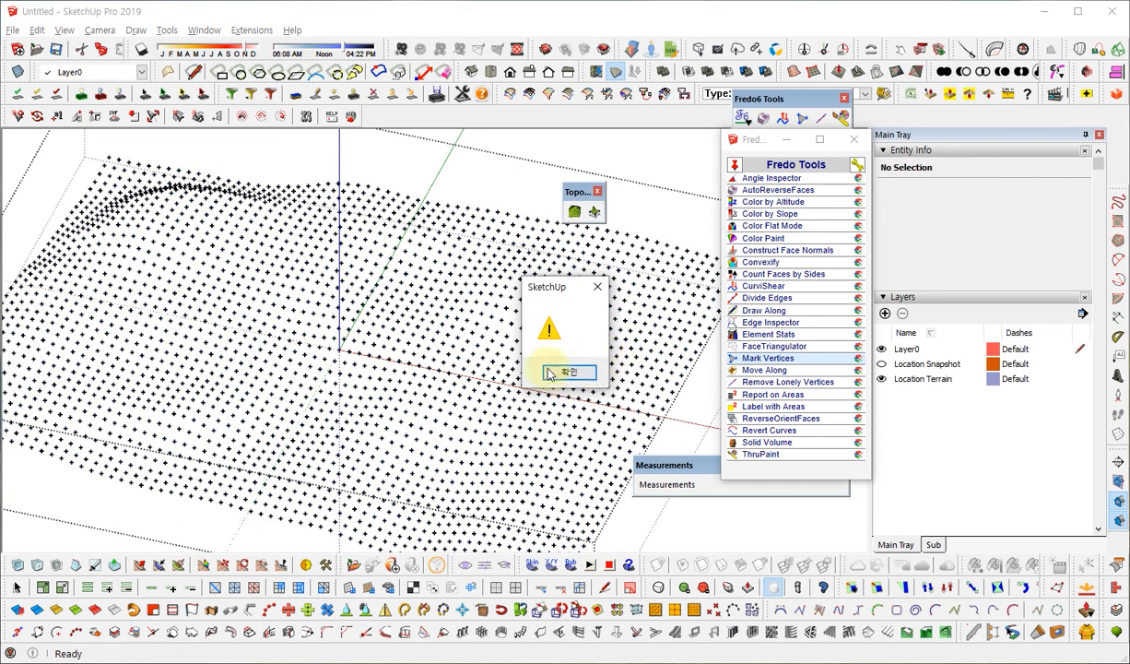
pyautogui.click(564, 371)
# Try to generate a TopoShaper terrain from the whole guide-point group, selected without opening it for editing
pyautogui.click(247, 219)
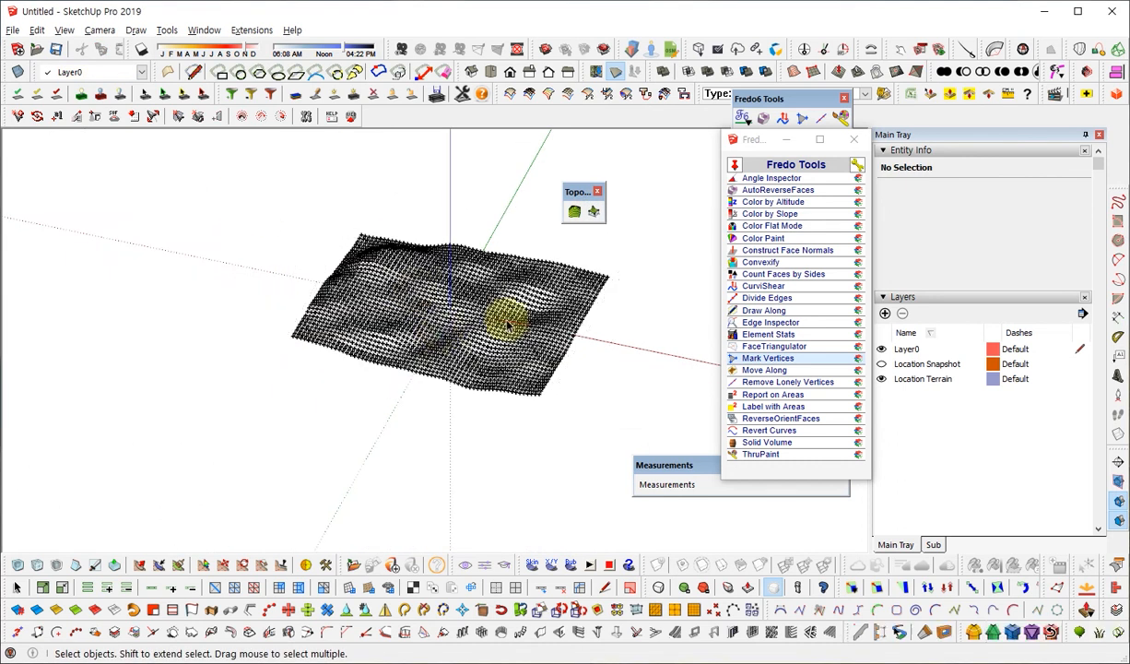
pyautogui.click(506, 319)
pyautogui.click(596, 211)
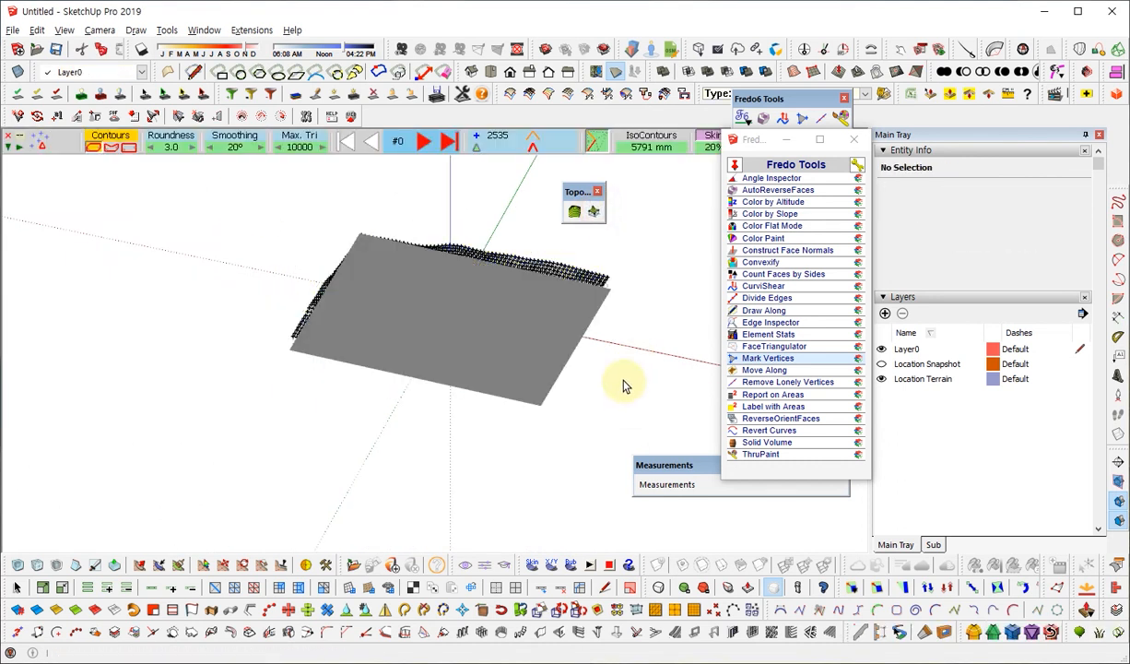
pyautogui.moveTo(752, 139); pyautogui.dragTo(790, 253)
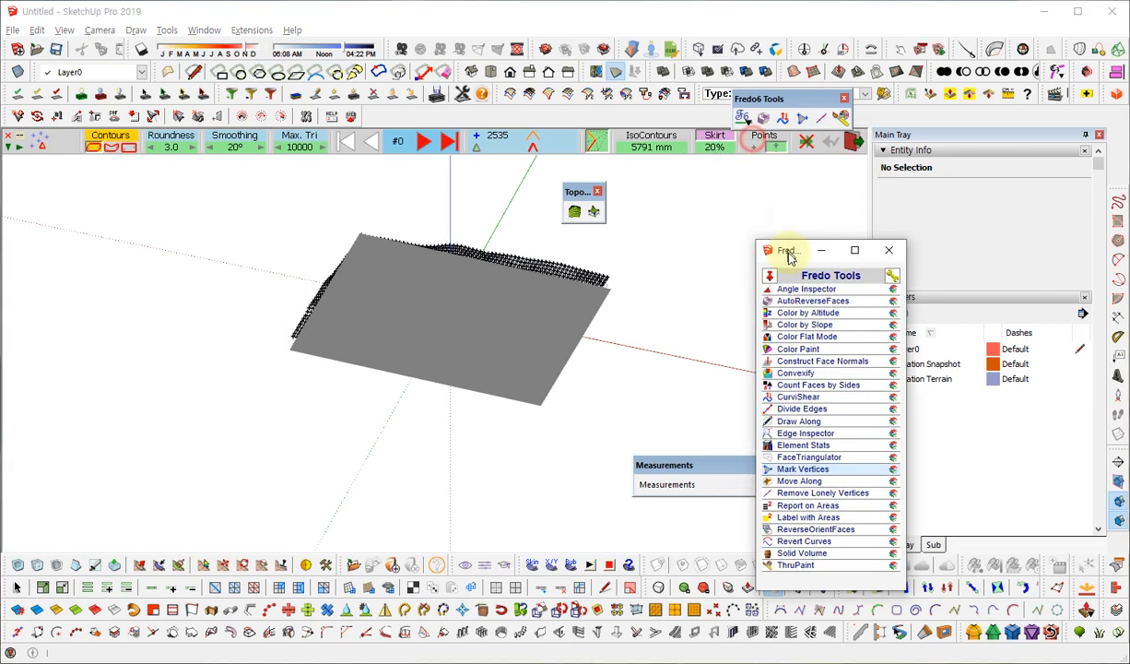
pyautogui.moveTo(485, 338); pyautogui.dragTo(606, 296, button='middle')
pyautogui.scroll(1, 342, 266)
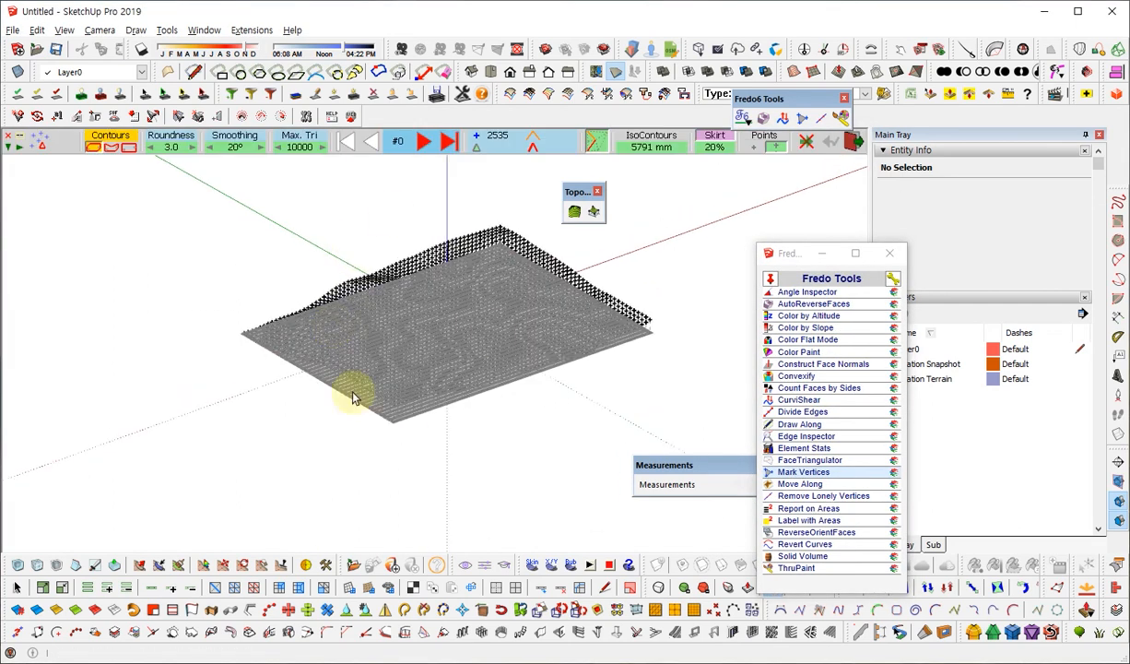
# Examine the TopoShaper terrain preview against the guide points, leave the tool and clear the selection
pyautogui.press('space')
pyautogui.moveTo(370, 367); pyautogui.dragTo(592, 357, button='middle')
pyautogui.scroll(1, 592, 358)
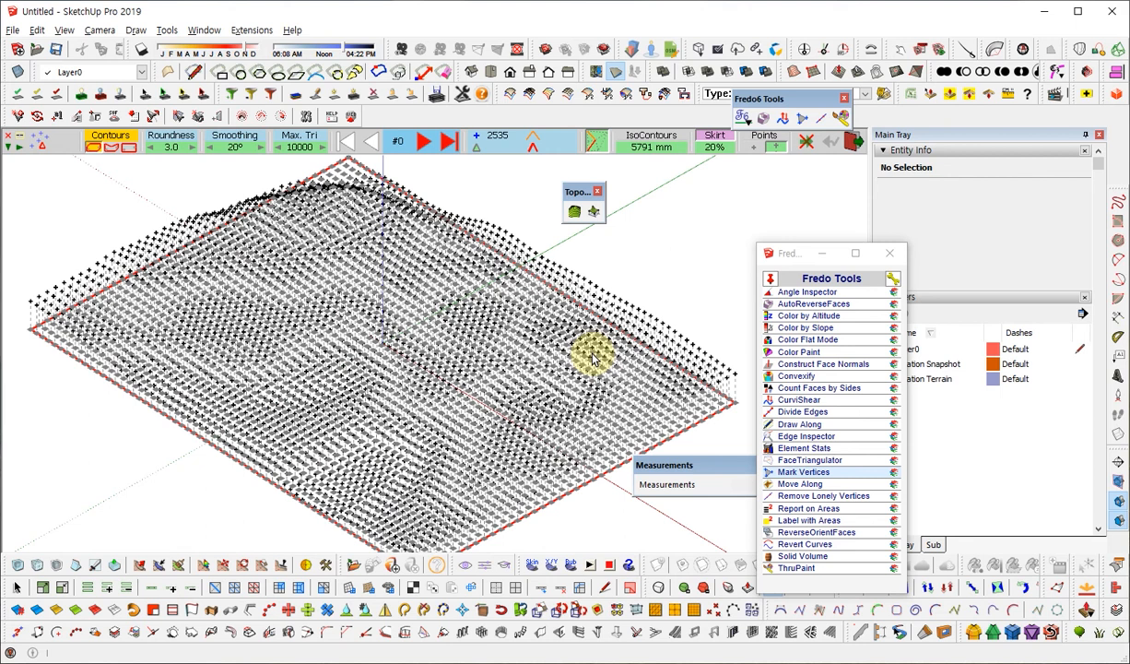
pyautogui.moveTo(201, 230); pyautogui.dragTo(551, 341, button='middle')
pyautogui.click(553, 362)
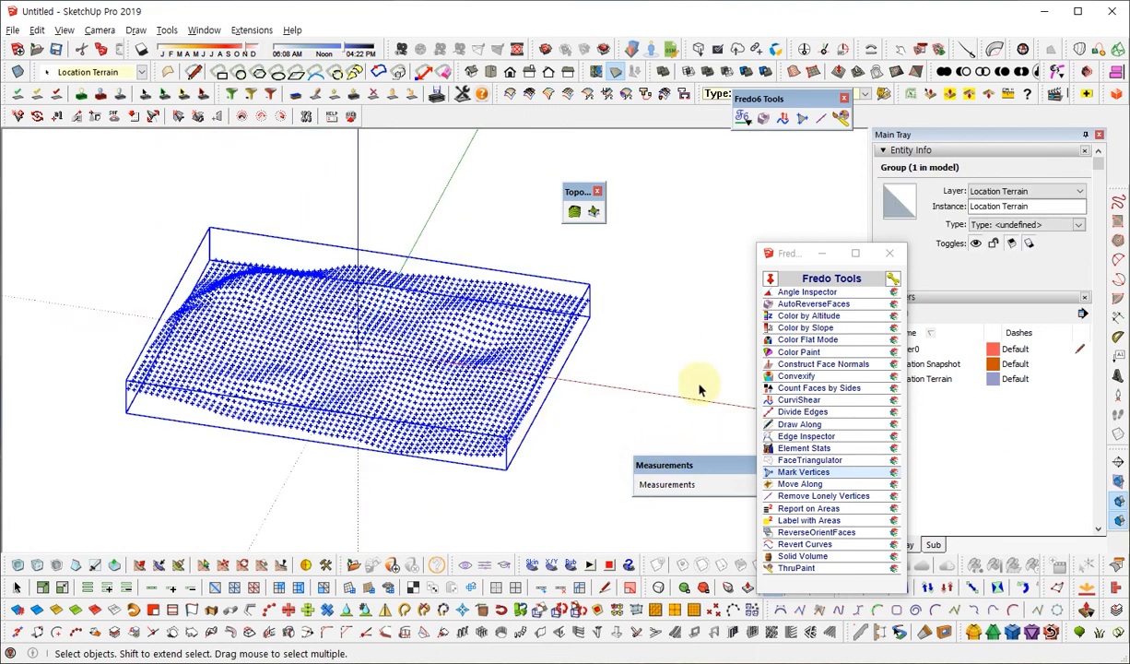
pyautogui.click(672, 375)
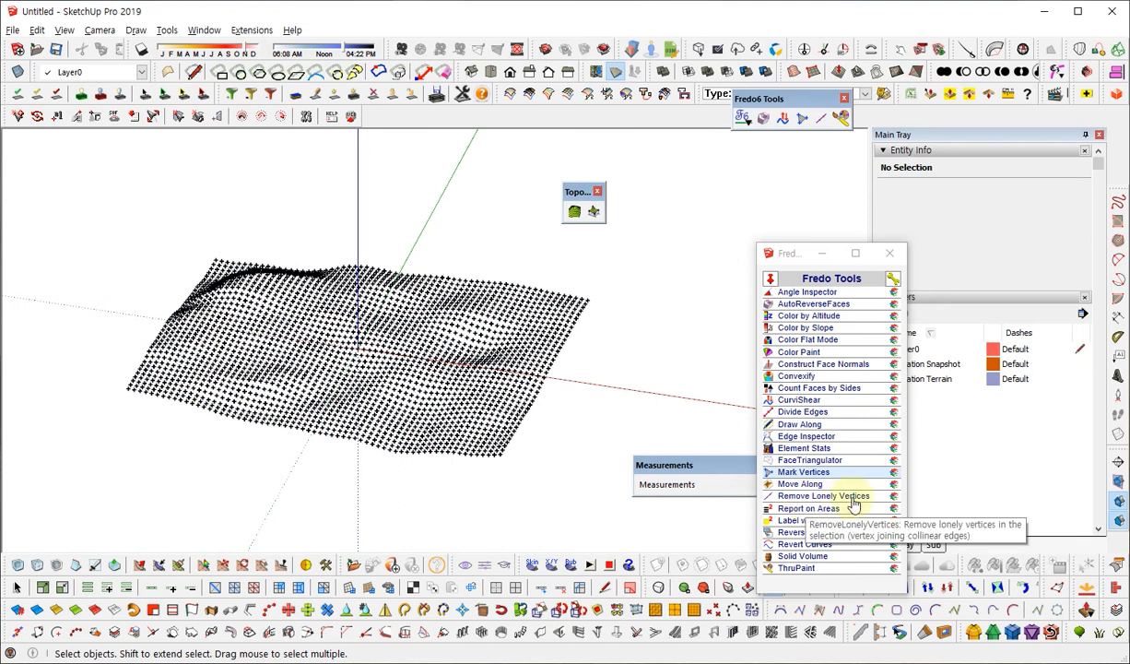
# Select the guide-point group in top view and delete it from the model
pyautogui.scroll(-4, 204, 333)
pyautogui.keyDown('shift'); pyautogui.moveTo(378, 392); pyautogui.dragTo(280, 443, button='middle'); pyautogui.keyUp('shift')
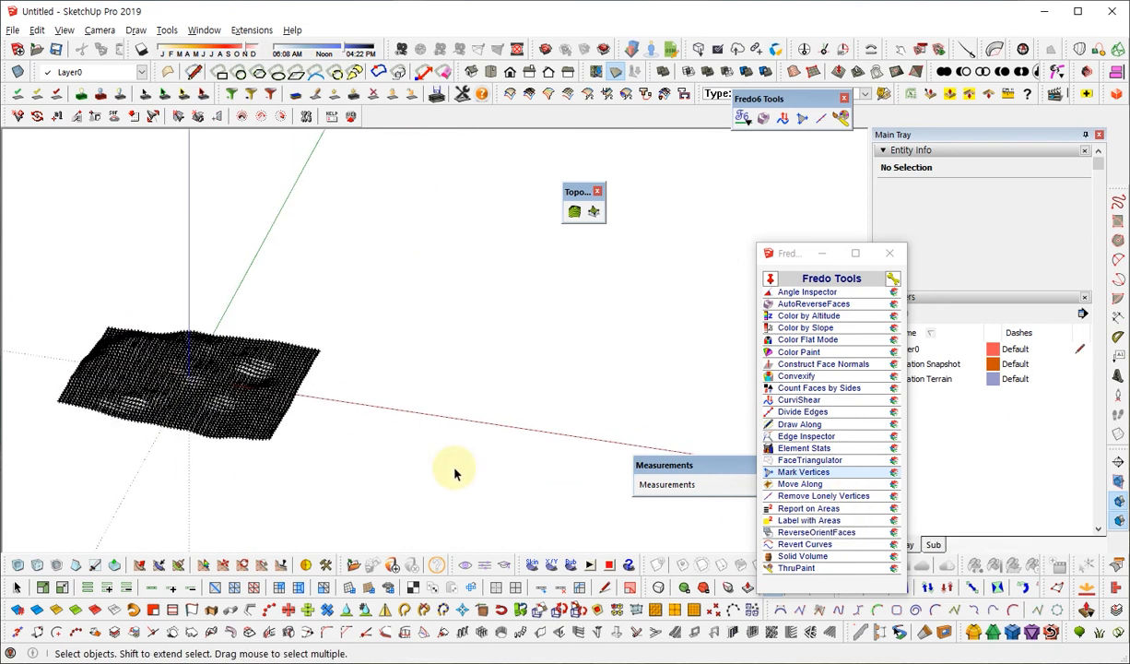
pyautogui.press('F2')
pyautogui.keyDown('shift'); pyautogui.moveTo(417, 379); pyautogui.dragTo(9, 440, button='middle'); pyautogui.keyUp('shift')
pyautogui.scroll(-2, 476, 370)
pyautogui.moveTo(350, 491); pyautogui.dragTo(100, 369)
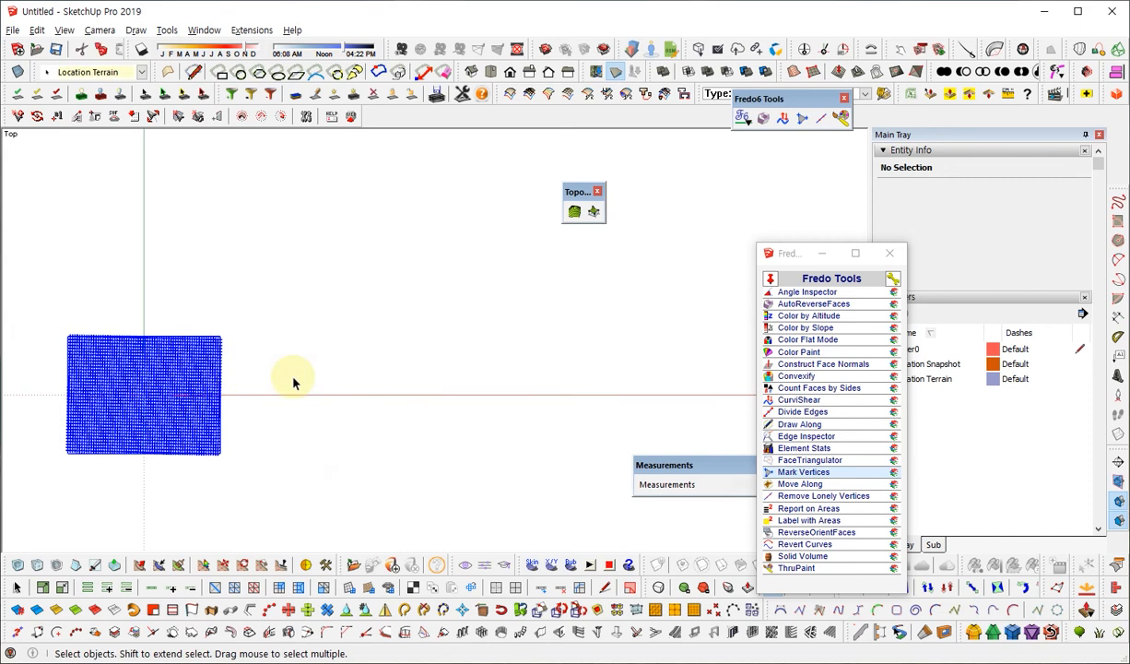
pyautogui.press('Delete')
# Hide the docked toolbars and draw a large rectangle on the ground in top view
pyautogui.scroll(1, 259, 332)
pyautogui.scroll(2, 259, 333)
pyautogui.press('F11')
pyautogui.press('r')
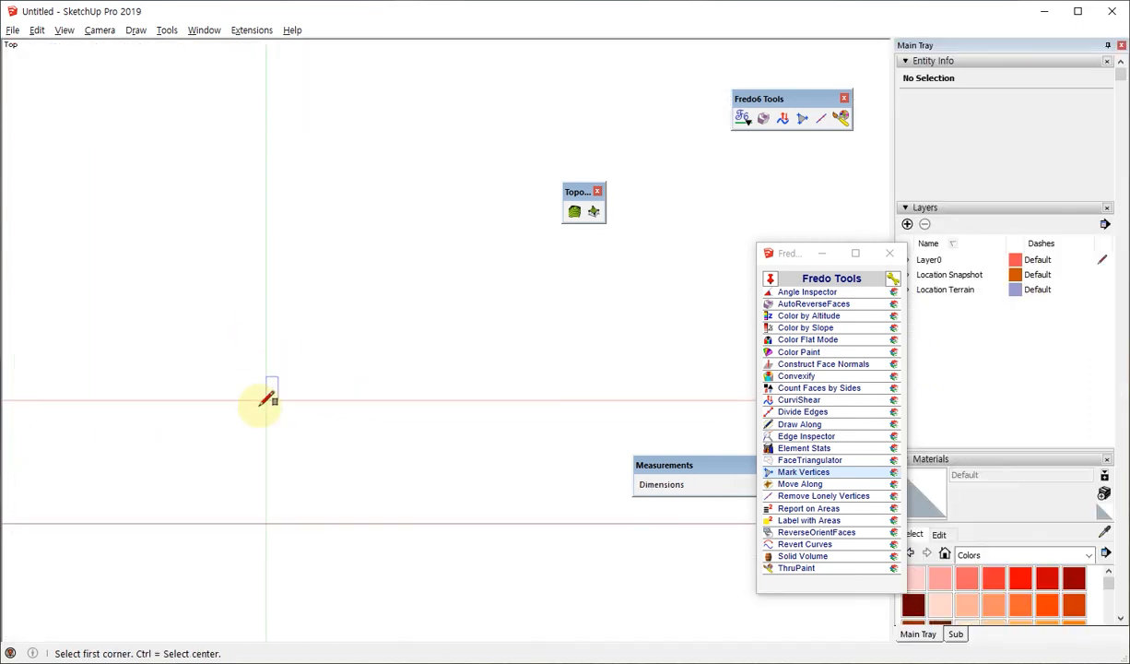
pyautogui.click(259, 406)
pyautogui.click(464, 292)
pyautogui.press('space')
pyautogui.scroll(2, 386, 298)
# Draw lines along one long edge of the rectangle to divide it with three extra vertices
pyautogui.press('l')
pyautogui.scroll(2, 396, 280)
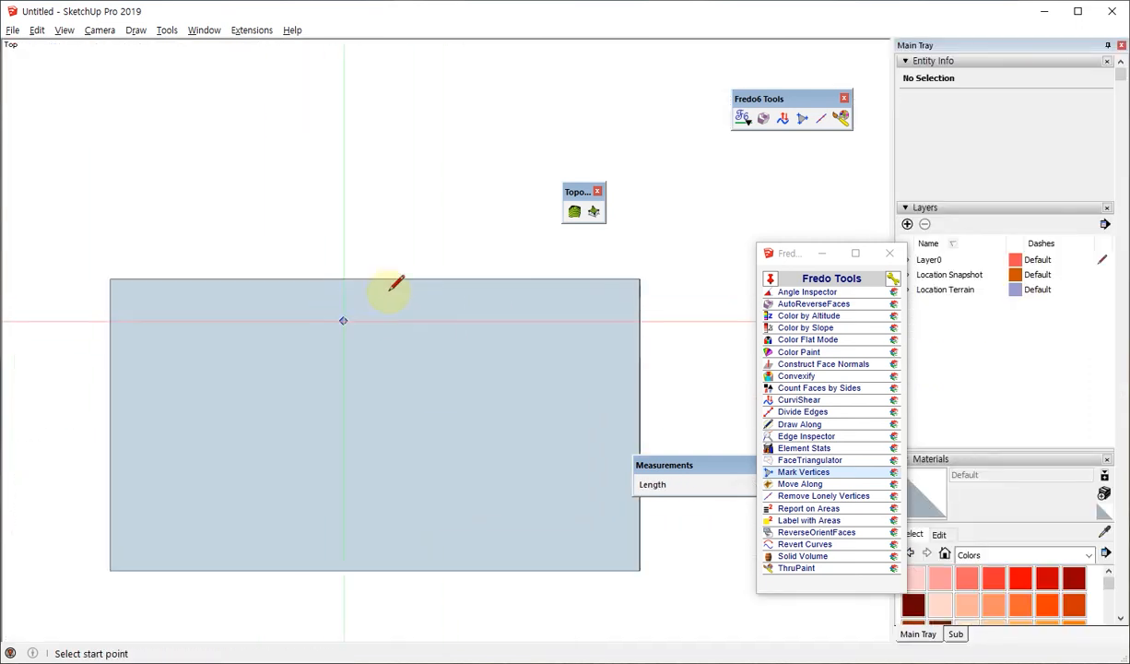
pyautogui.click(380, 271)
pyautogui.press('space')
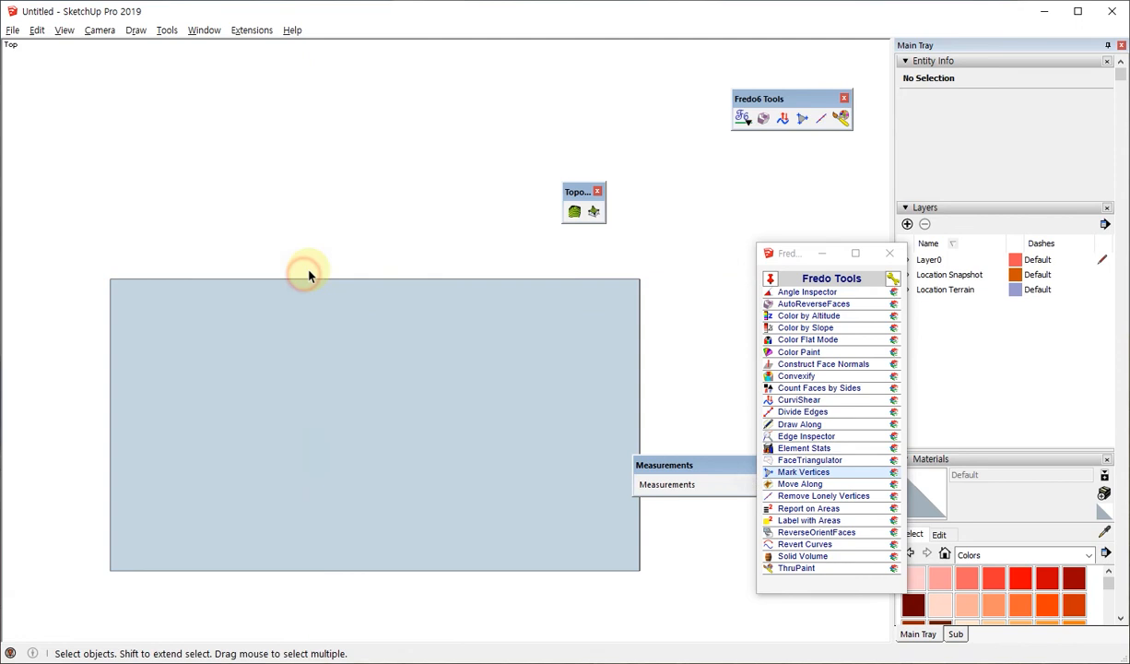
pyautogui.press('l')
pyautogui.click(304, 277)
pyautogui.click(234, 278)
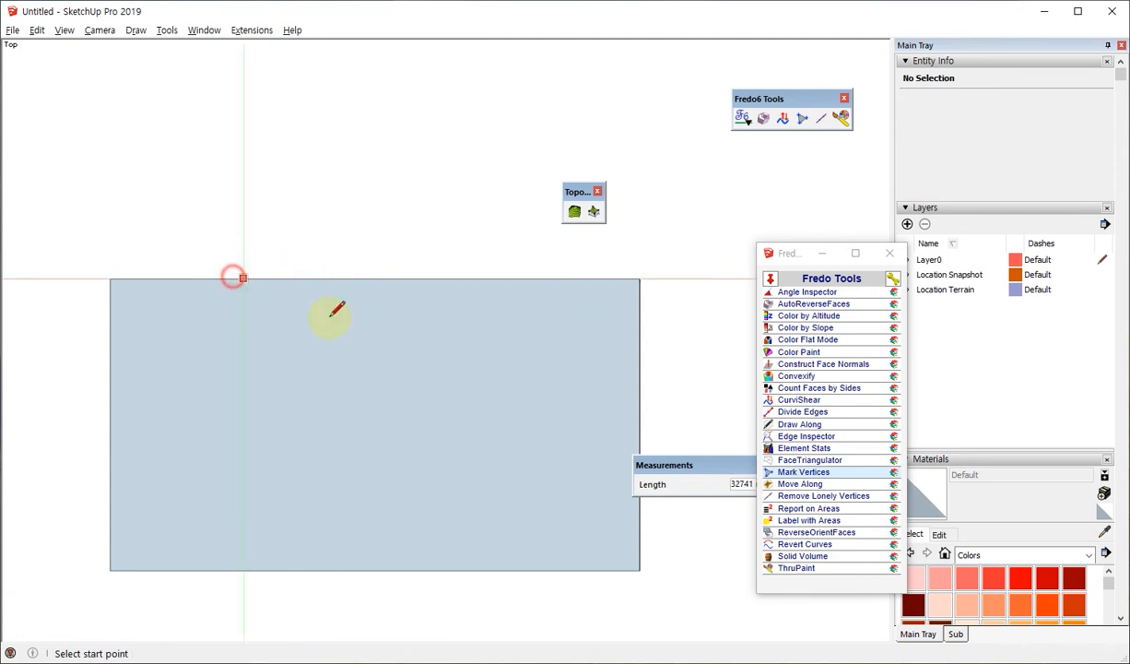
# Push/Pull the rectangle up into a block about 42357 mm high
pyautogui.moveTo(328, 318)
pyautogui.mouseDown(button='middle')
pyautogui.moveTo(231, 242)
pyautogui.moveTo(328, 315)
pyautogui.mouseUp(button='middle')
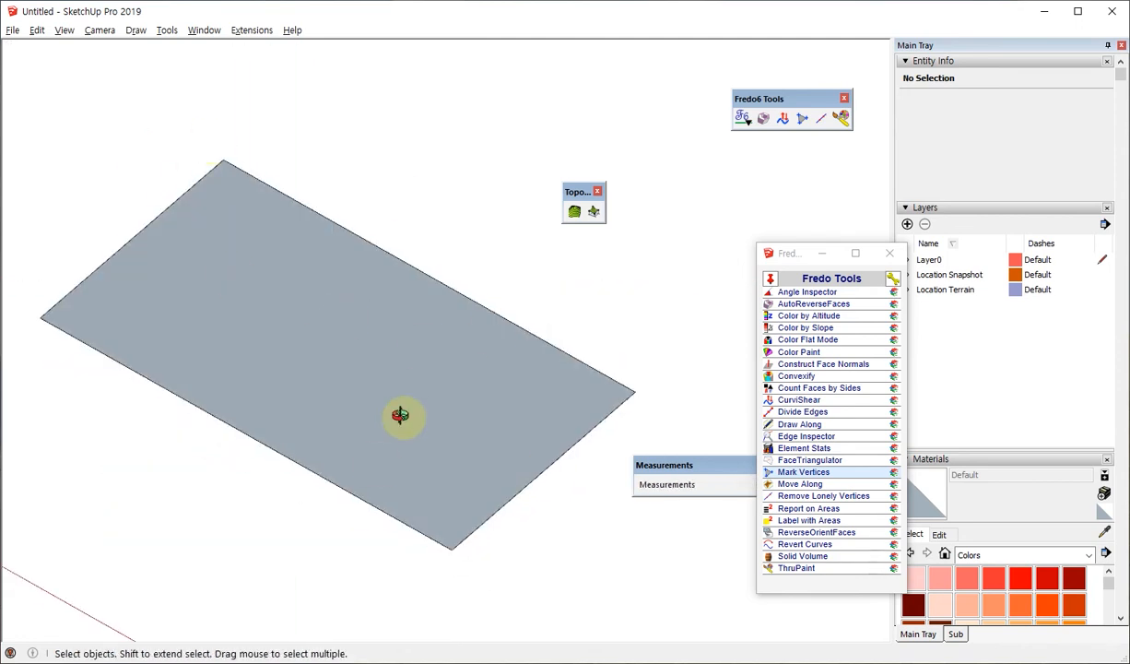
pyautogui.moveTo(404, 421); pyautogui.dragTo(181, 330, button='middle')
pyautogui.press('p')
pyautogui.click(278, 322)
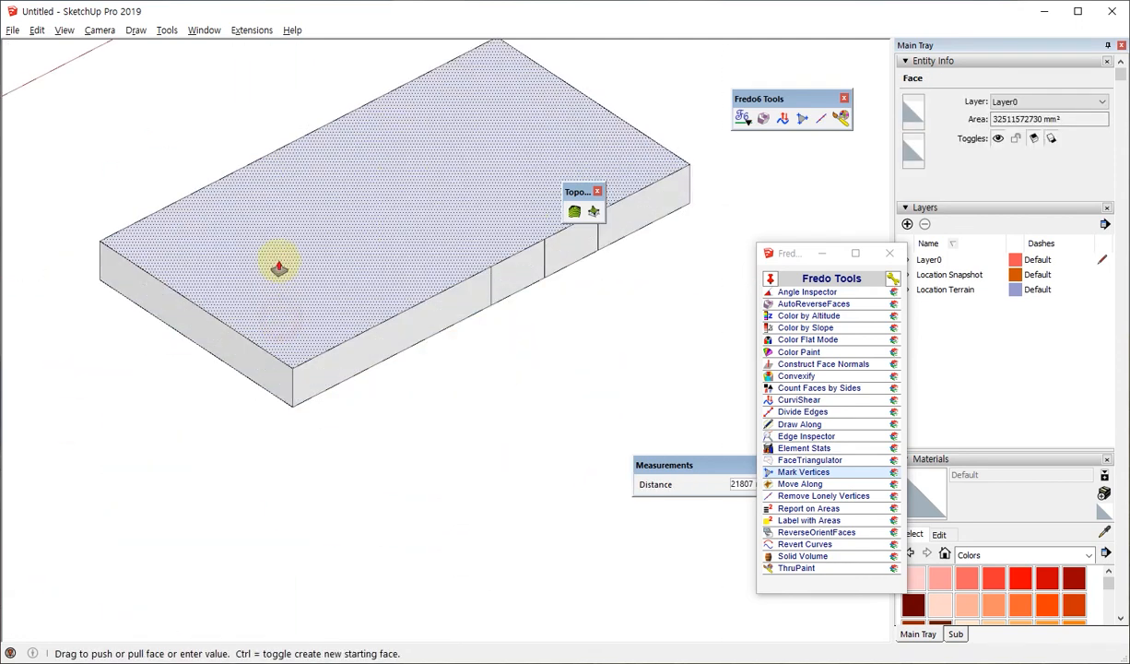
pyautogui.click(277, 245)
pyautogui.moveTo(314, 275); pyautogui.dragTo(247, 412, button='middle')
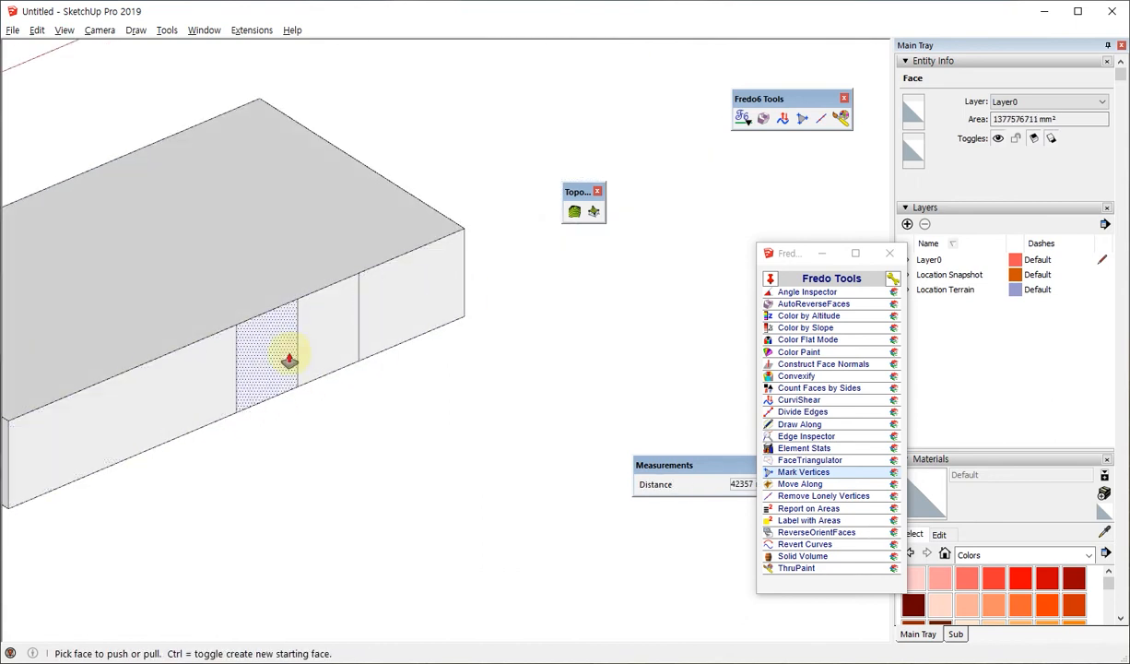
# Examine how the extra vertices divide the long side of the block into separate faces
pyautogui.scroll(3, 232, 375)
pyautogui.scroll(3, 237, 374)
pyautogui.moveTo(277, 323); pyautogui.dragTo(408, 411, button='middle')
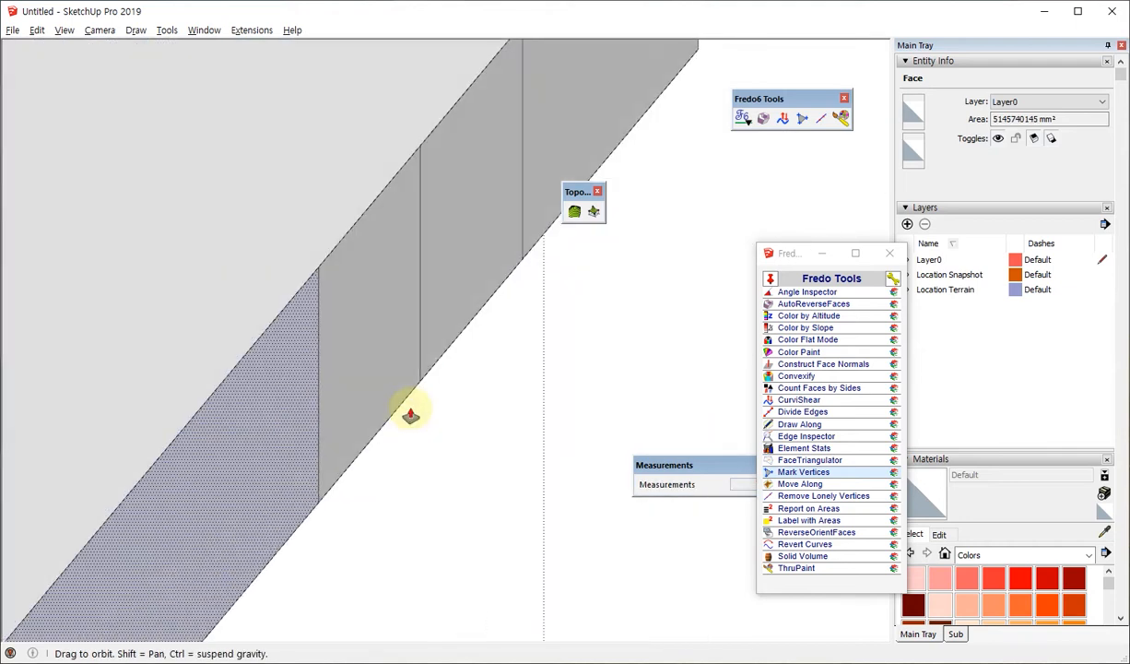
pyautogui.scroll(-6, 408, 364)
pyautogui.press('space')
pyautogui.moveTo(395, 359); pyautogui.dragTo(356, 375, button='middle')
pyautogui.scroll(3, 414, 333)
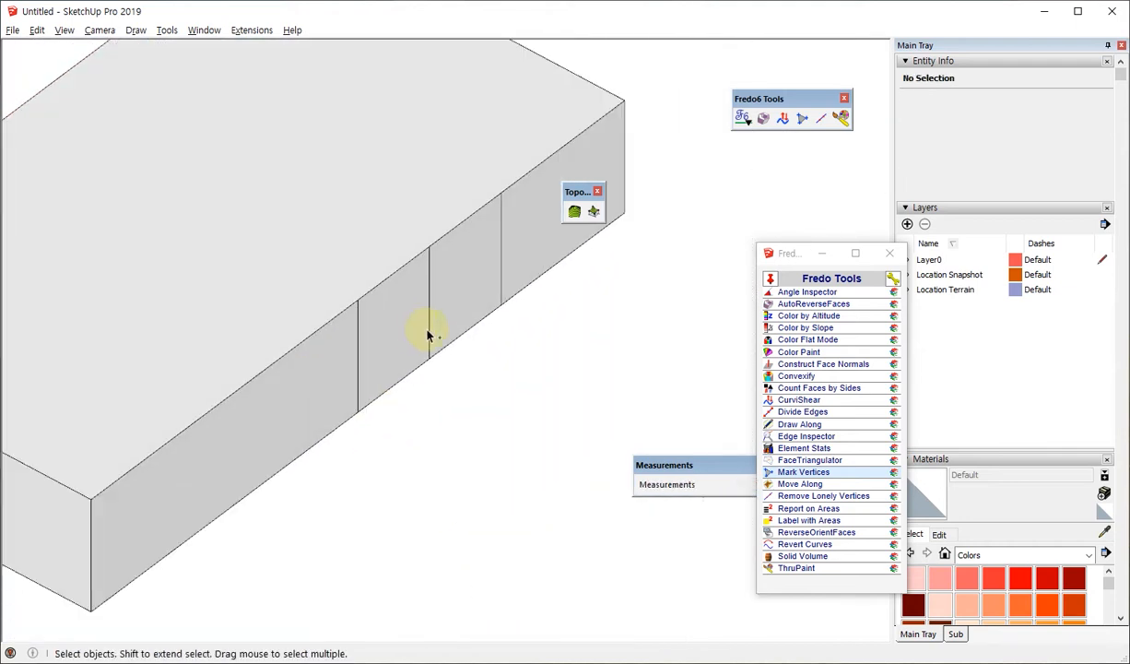
# Undo the Push/Pull so only the flat rectangle remains
pyautogui.hotkey('ctrl', 'z')
pyautogui.scroll(-4, 116, 376)
pyautogui.moveTo(116, 376); pyautogui.dragTo(282, 387, button='middle')
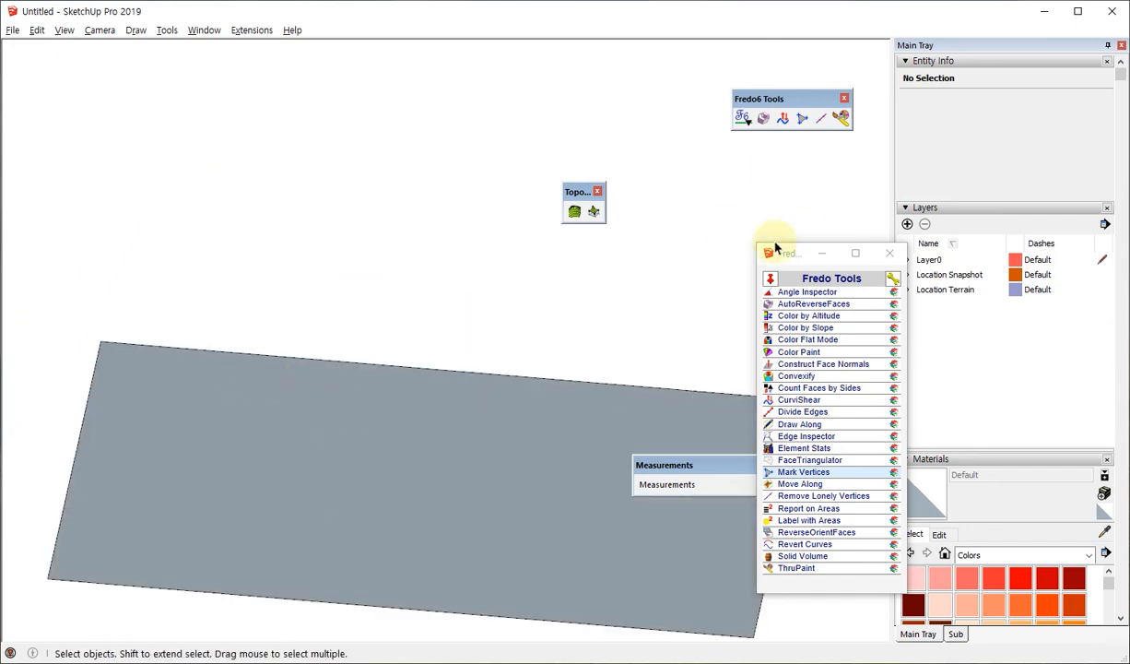
# Move the Fredo Tools window beside the tray and turn on Endpoints with size 7 in the style's edge settings
pyautogui.moveTo(779, 251); pyautogui.dragTo(697, 189)
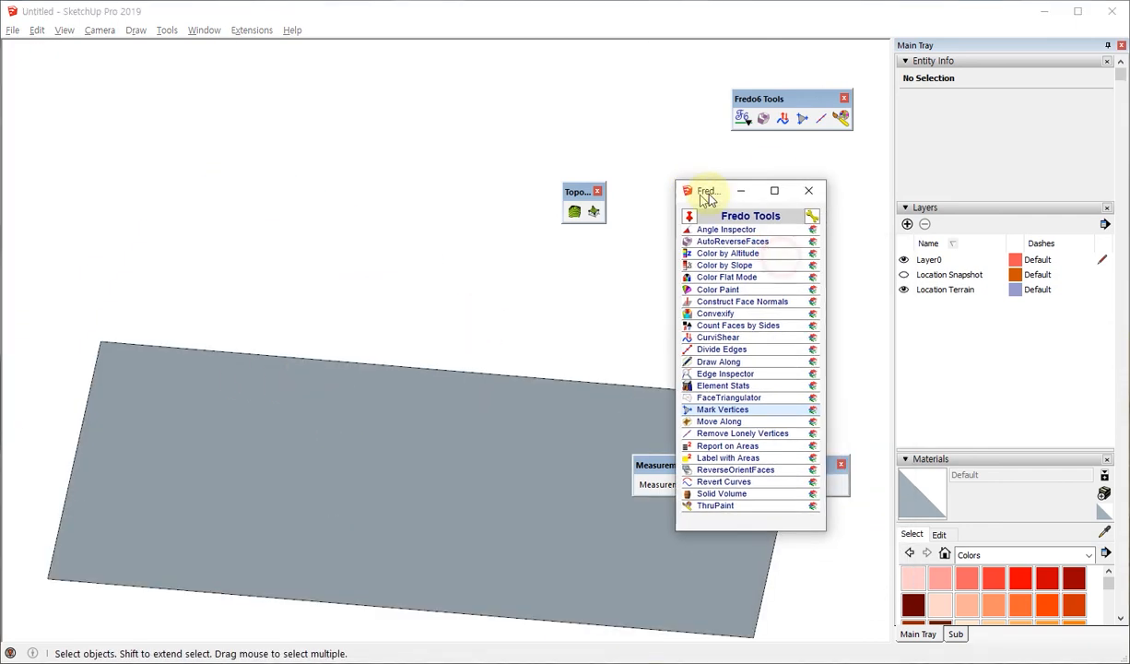
pyautogui.click(951, 458)
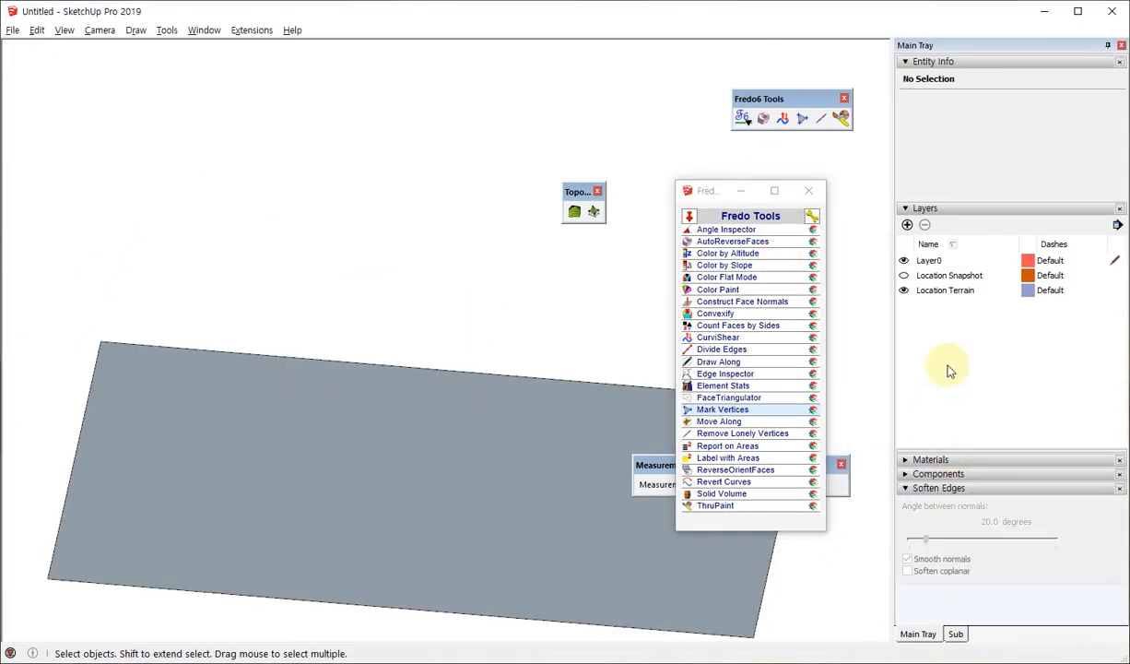
pyautogui.click(954, 633)
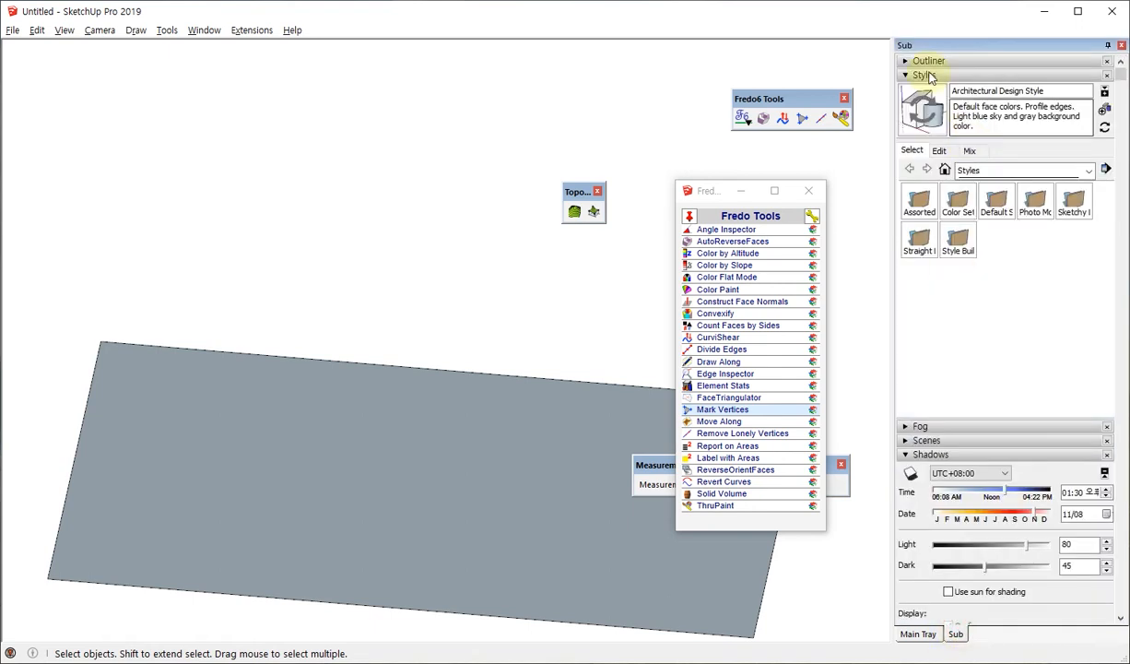
pyautogui.click(939, 151)
pyautogui.click(910, 170)
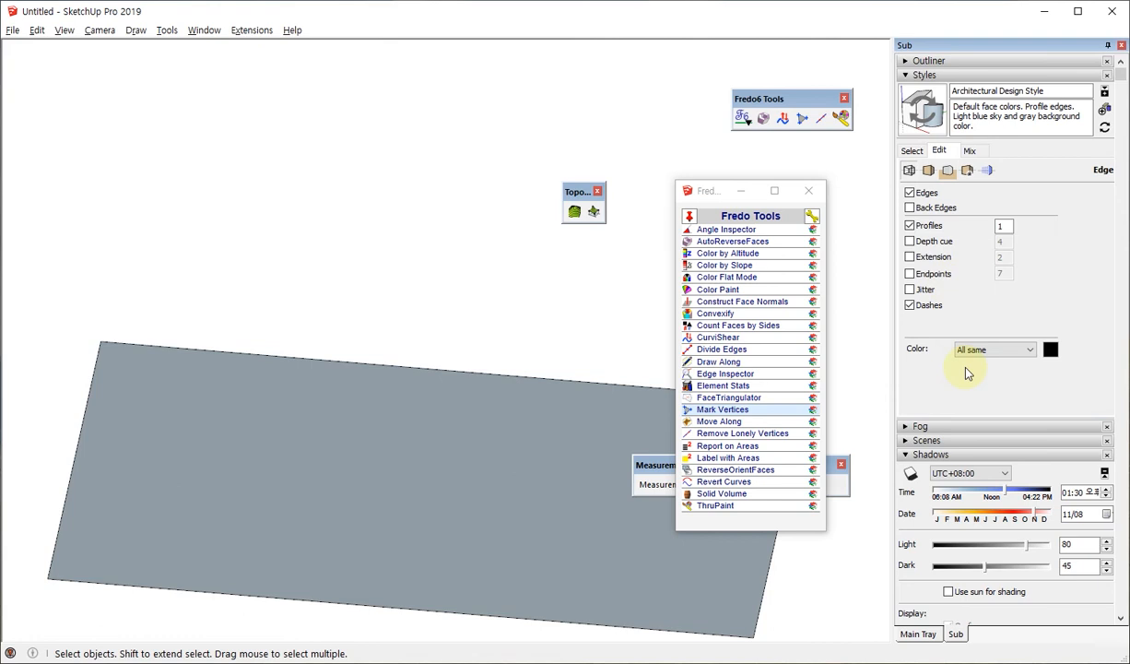
pyautogui.click(910, 273)
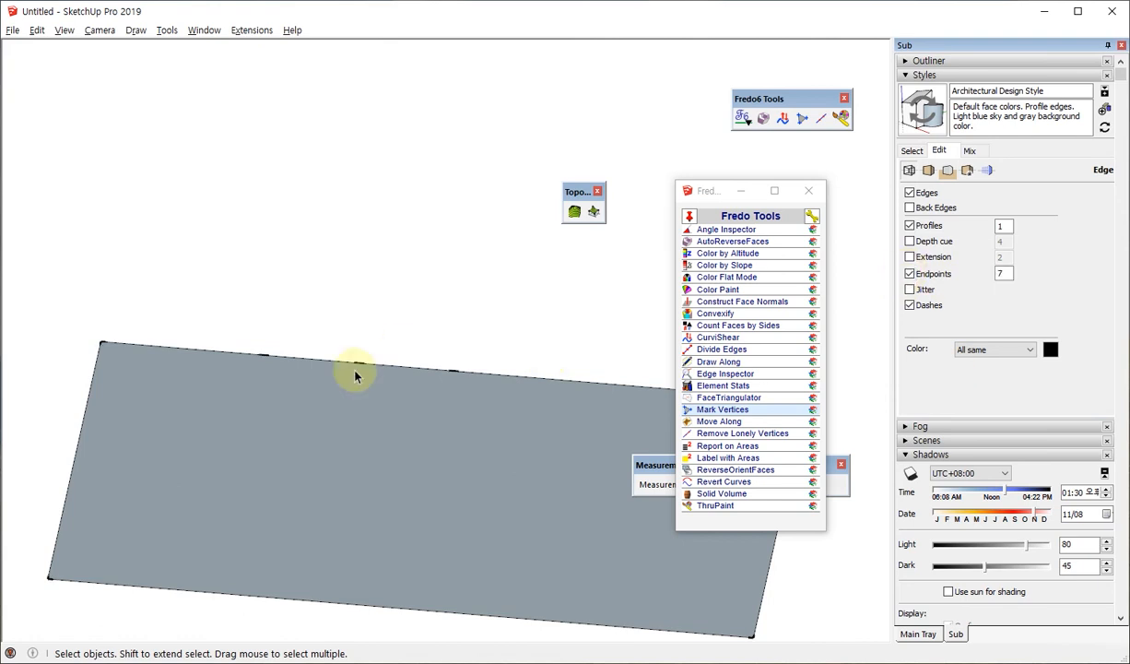
# Draw a short diagonal line from the first extra vertex on the rectangle's long edge and erase it in top view
pyautogui.press('F2')
pyautogui.scroll(3, 237, 157)
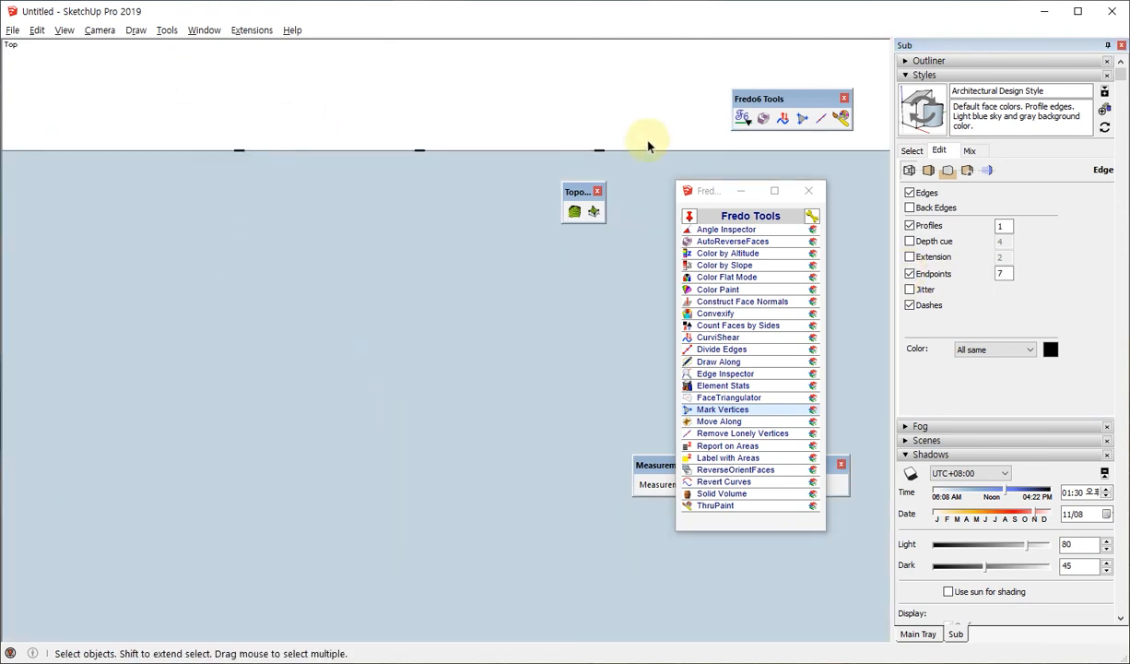
pyautogui.scroll(-5, 180, 291)
pyautogui.scroll(3, 206, 248)
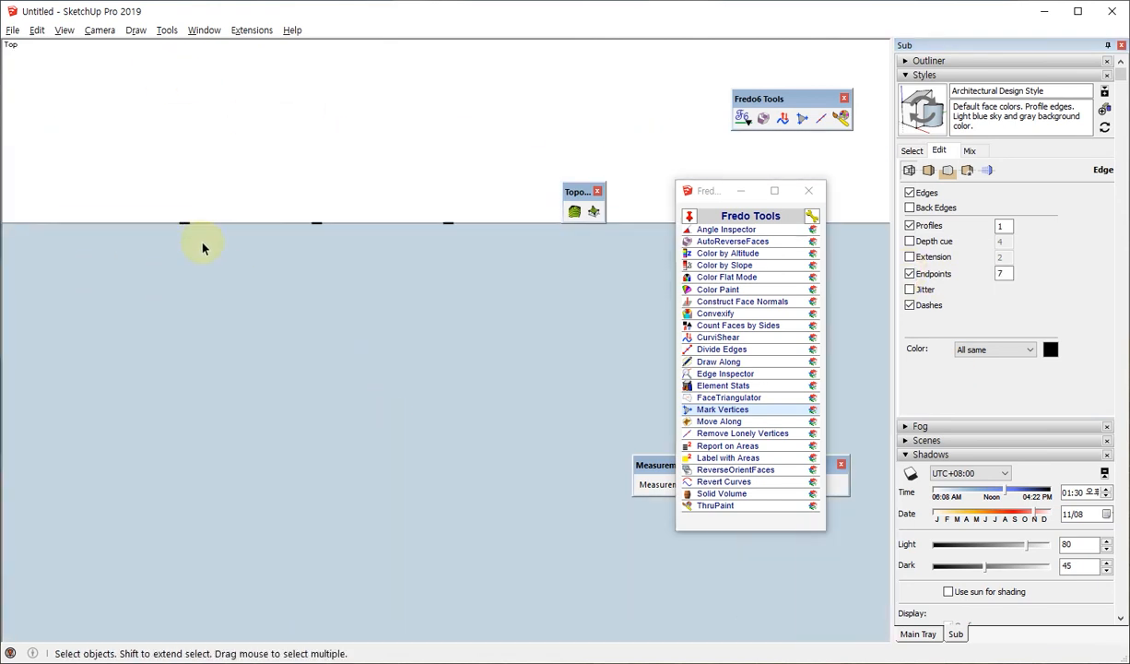
pyautogui.press('l')
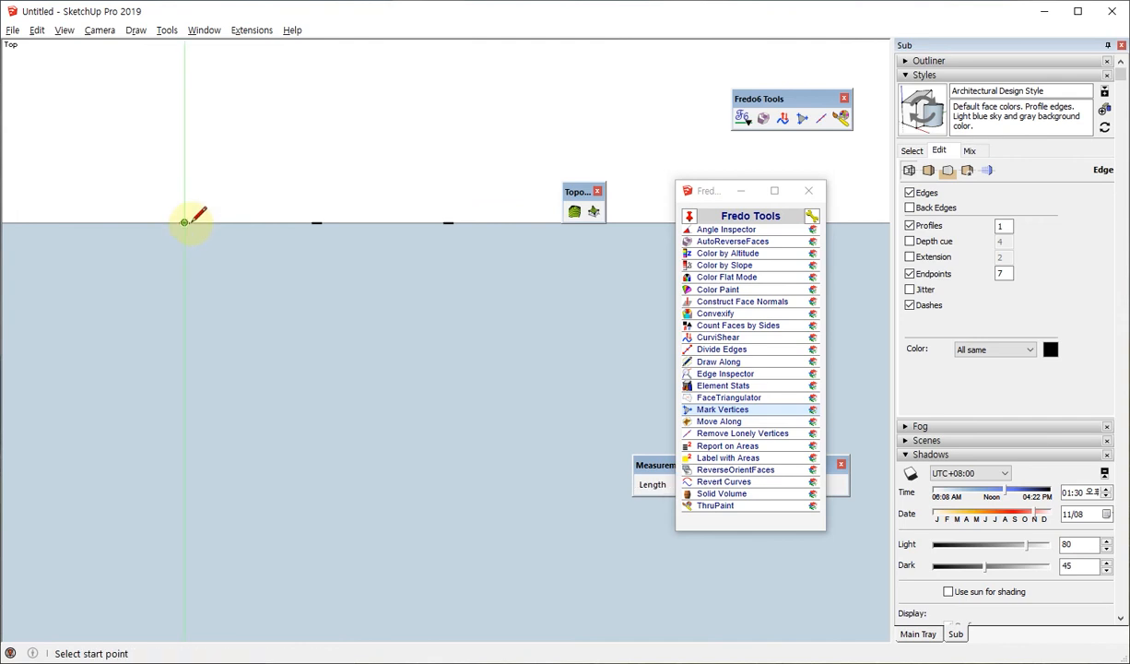
pyautogui.click(184, 222)
pyautogui.click(262, 152)
pyautogui.press('e')
pyautogui.click(226, 180)
# Draw and erase a short diagonal line at each of the two remaining extra vertices on the long edge
pyautogui.press('l')
pyautogui.click(318, 222)
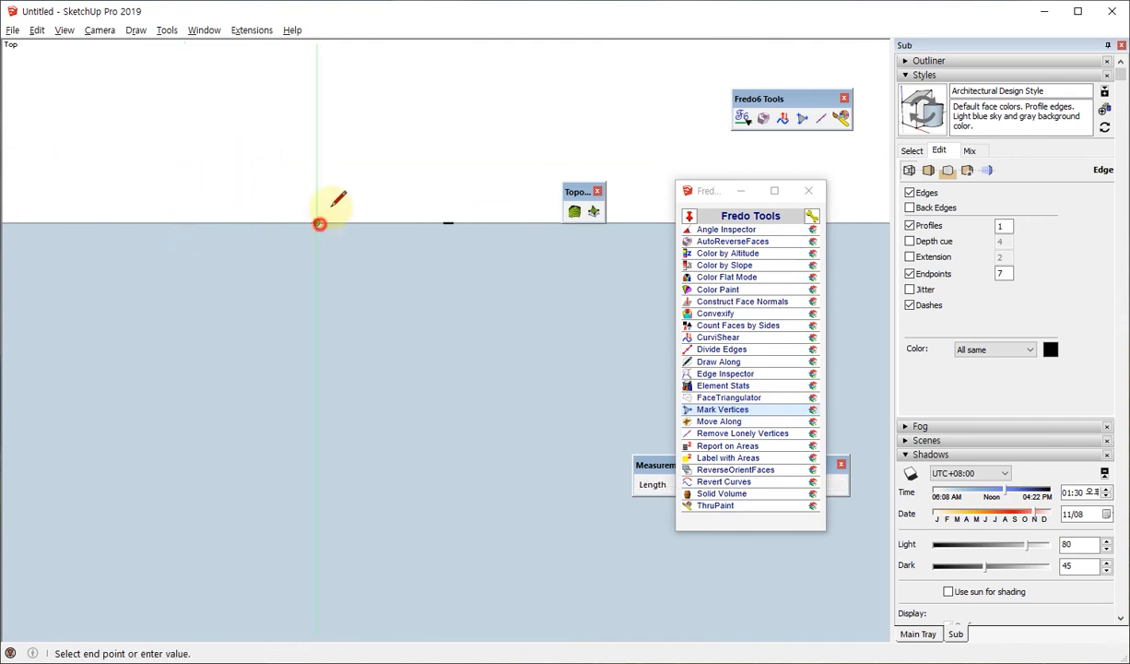
pyautogui.click(386, 151)
pyautogui.press('e')
pyautogui.click(363, 175)
pyautogui.press('l')
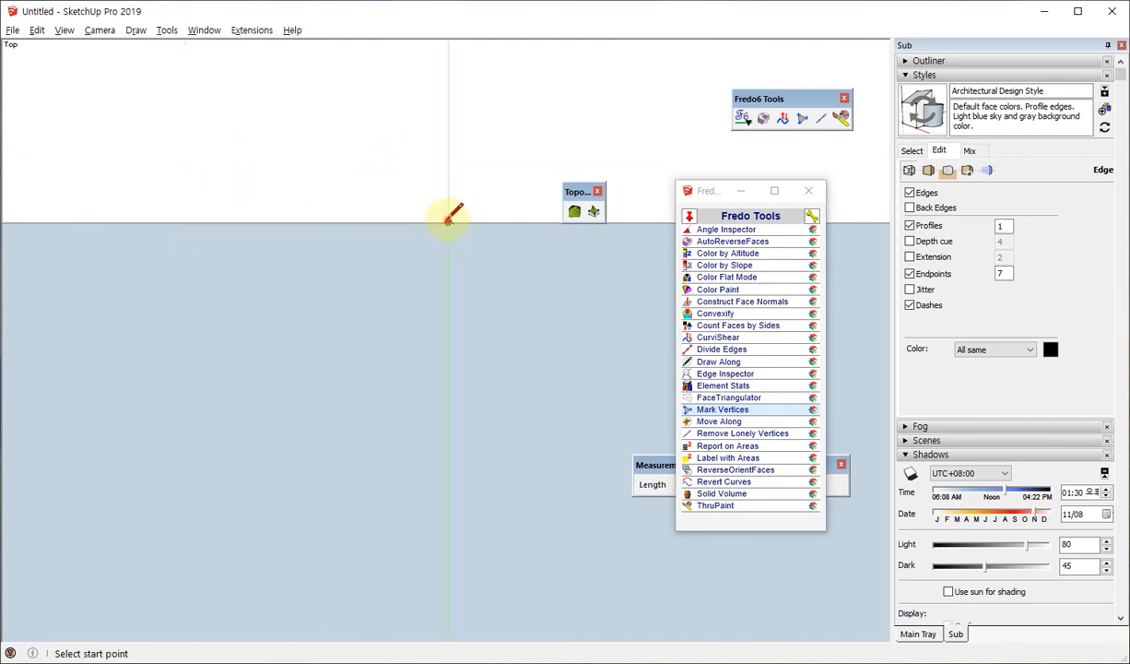
pyautogui.click(448, 222)
pyautogui.click(490, 164)
pyautogui.press('e')
pyautogui.click(466, 195)
pyautogui.scroll(-5, 277, 240)
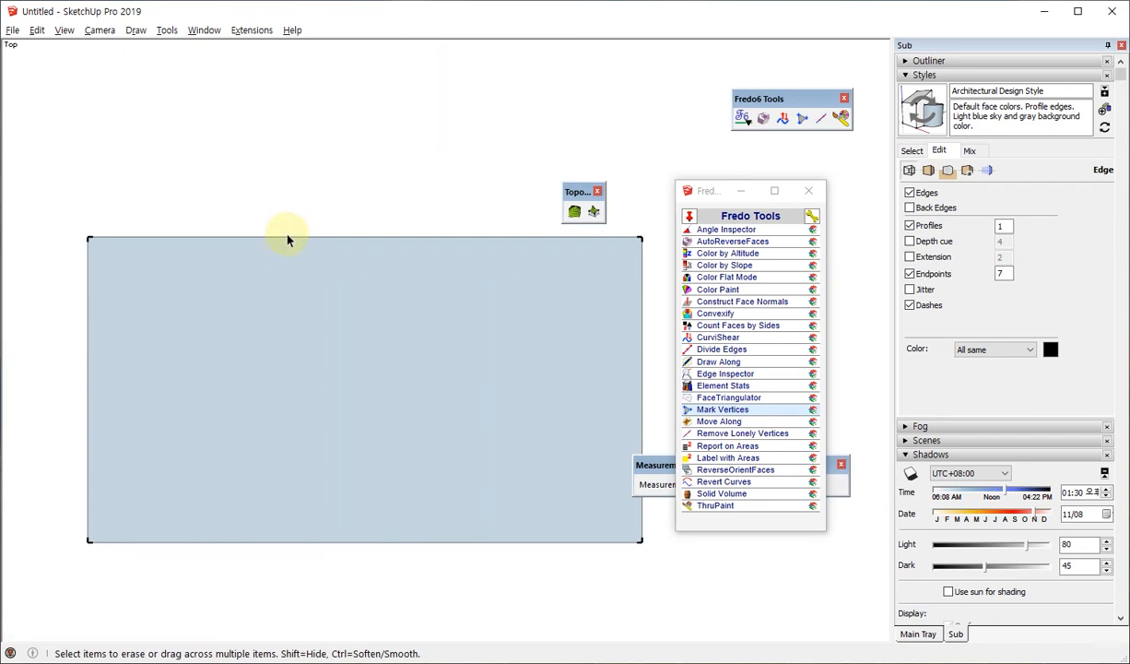
# Select the long edge of the rectangle to check whether it is one continuous segment
pyautogui.press('space')
pyautogui.click(287, 237)
pyautogui.moveTo(406, 295); pyautogui.dragTo(406, 295, button='middle')
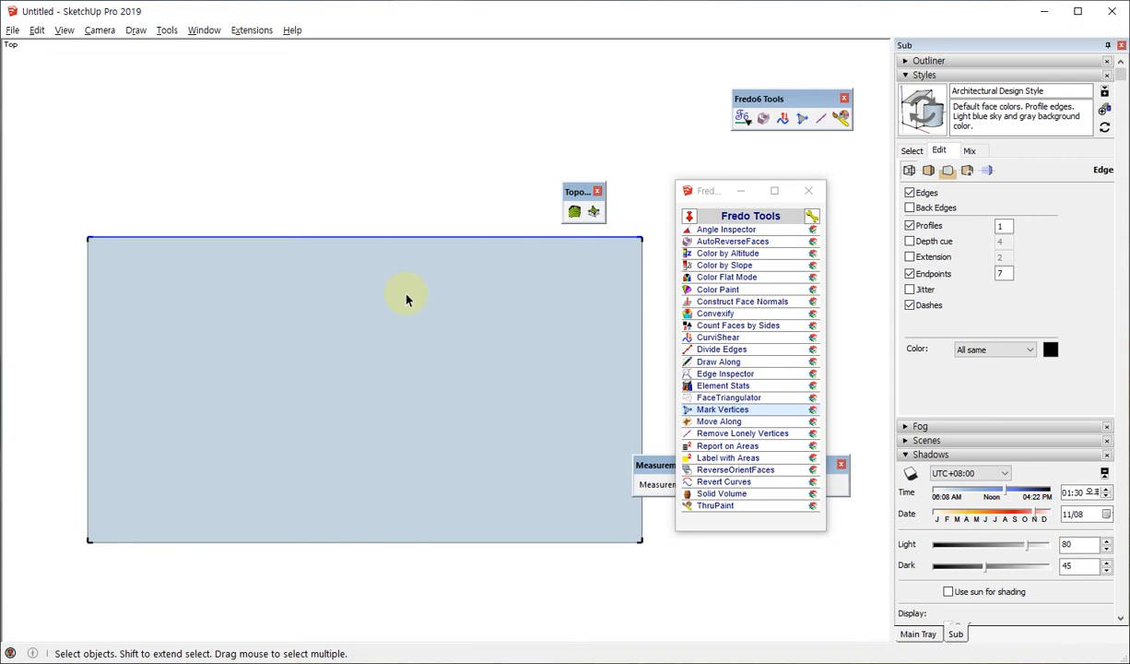
# Undo the drawn and erased lines to bring back the extra vertices on the long edge
pyautogui.hotkey('ctrl', 'z')
pyautogui.hotkey('ctrl', 'z')
pyautogui.hotkey('ctrl', 'z')
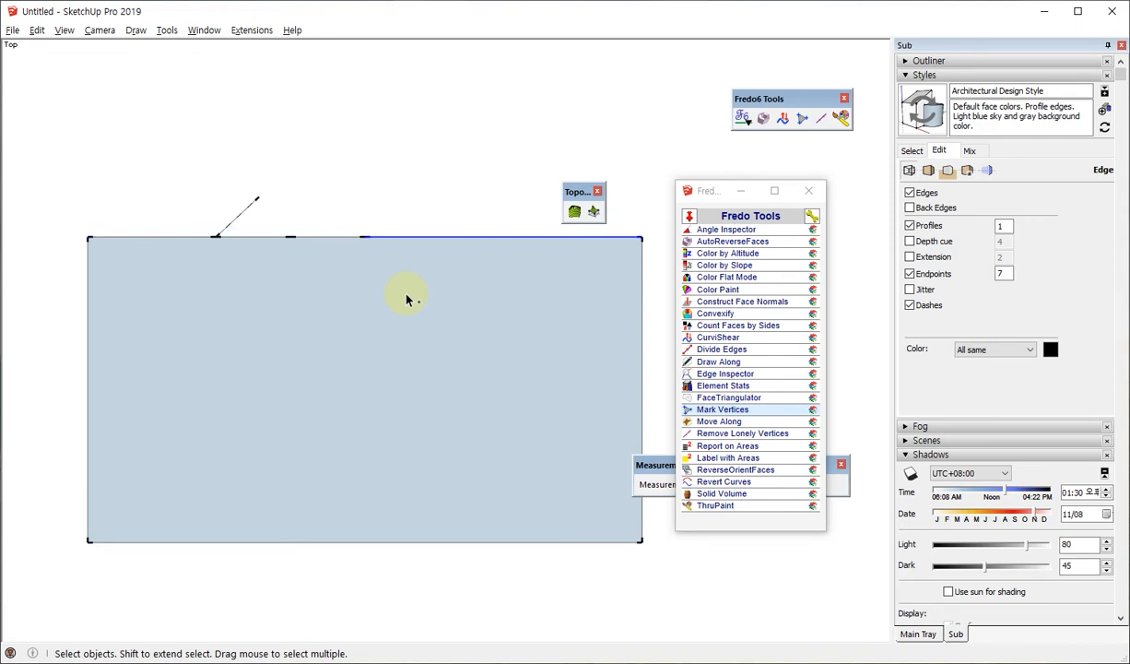
# Run Remove Lonely Vertices on the selected rectangle and its edges with the action set to Remove
pyautogui.click(375, 308)
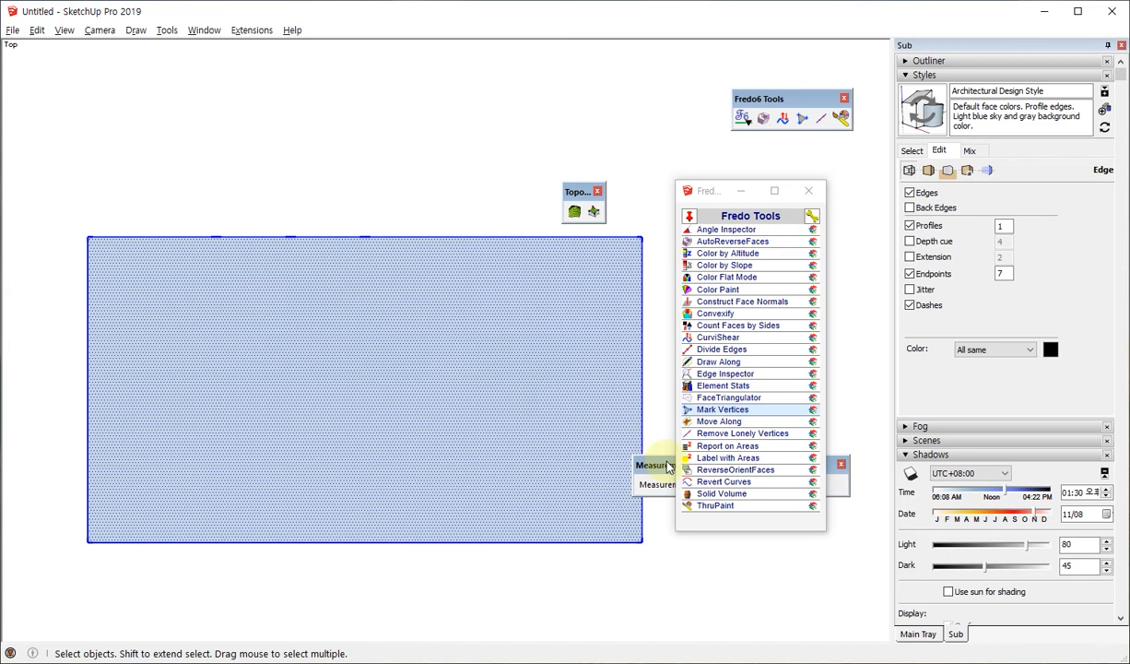
pyautogui.click(730, 434)
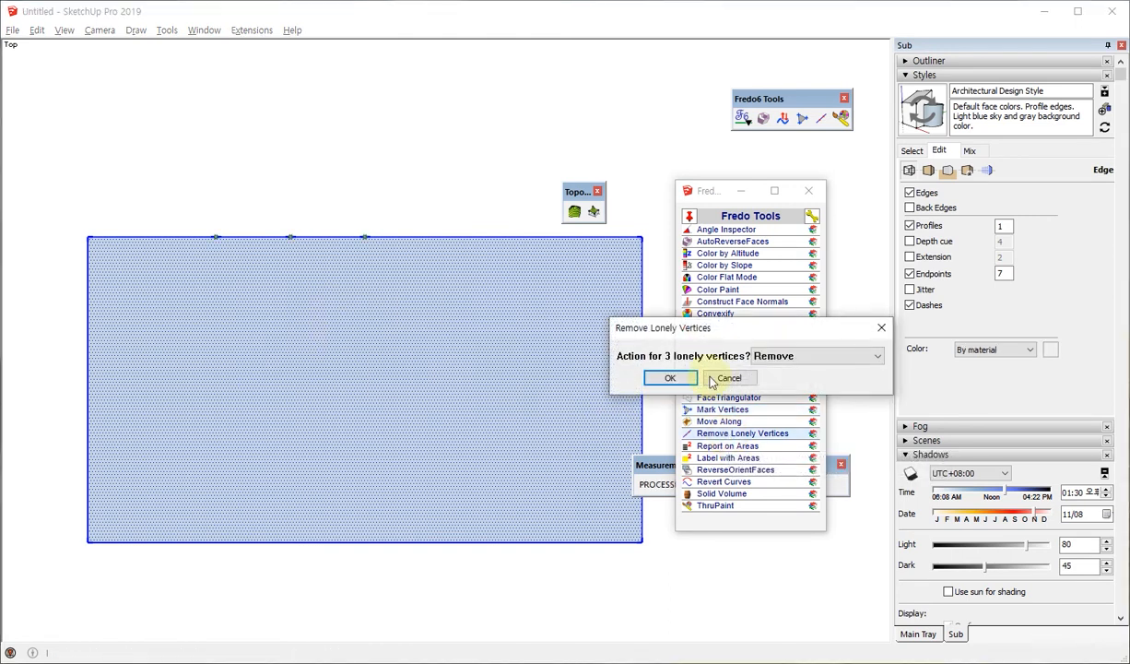
pyautogui.moveTo(737, 331); pyautogui.dragTo(332, 300)
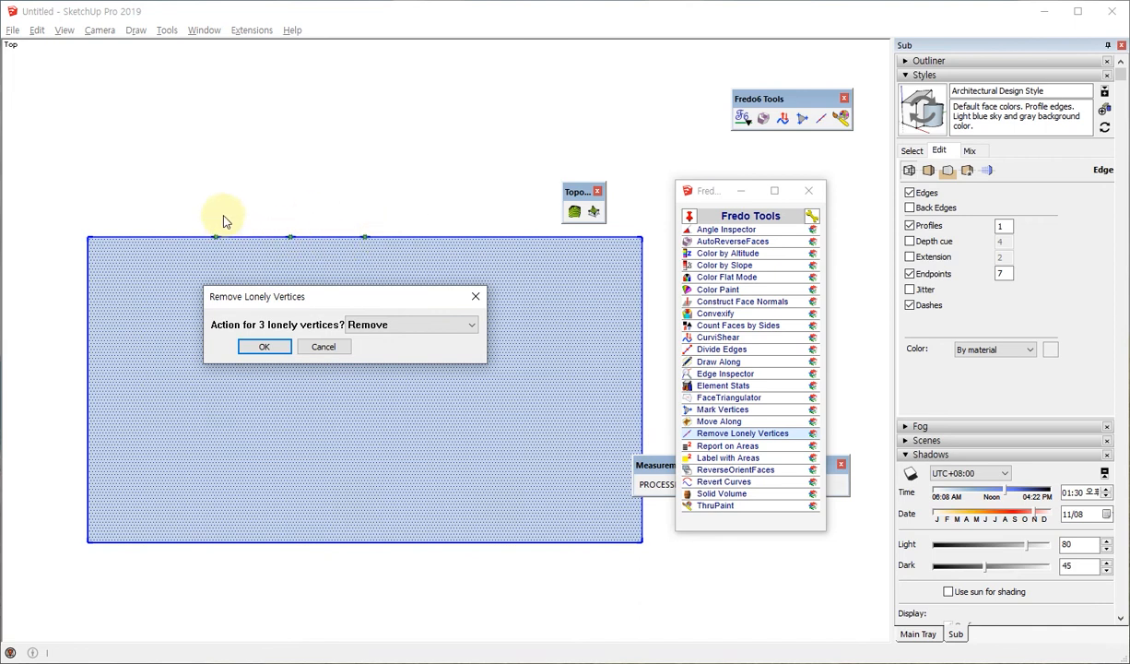
pyautogui.click(388, 323)
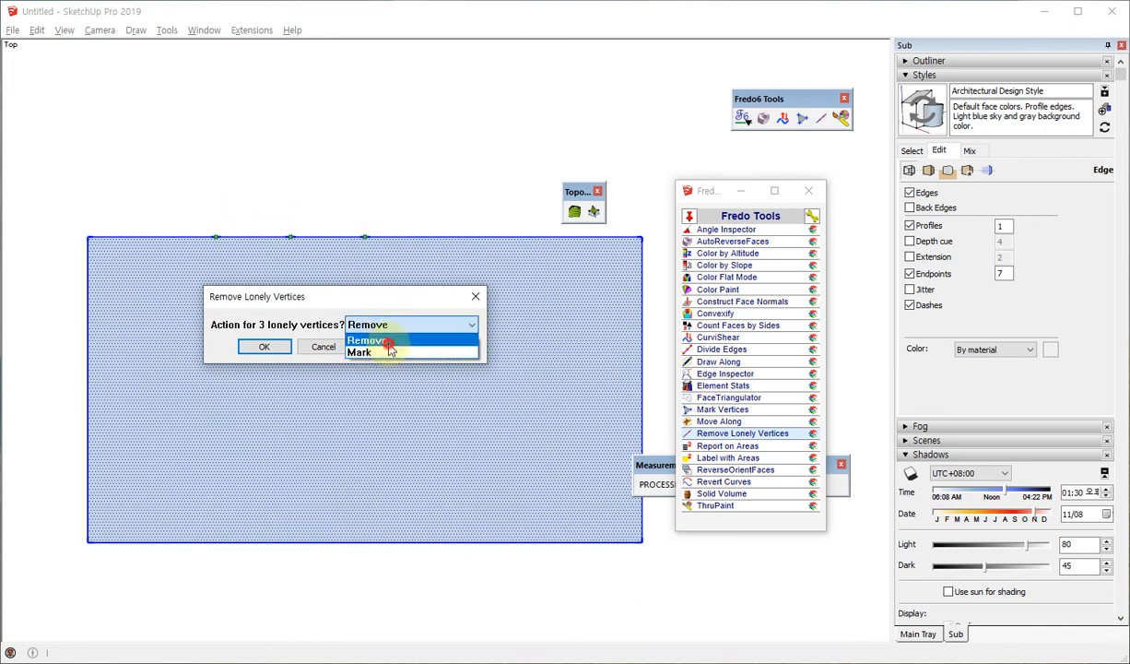
pyautogui.click(374, 328)
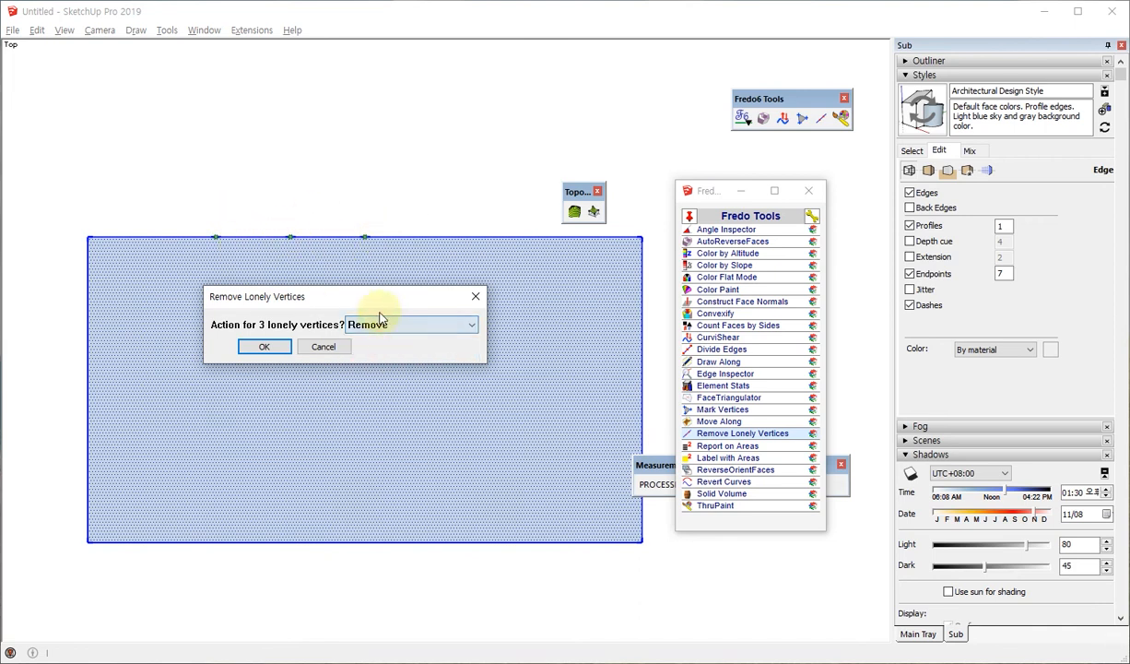
pyautogui.click(264, 348)
pyautogui.moveTo(159, 194); pyautogui.dragTo(417, 291)
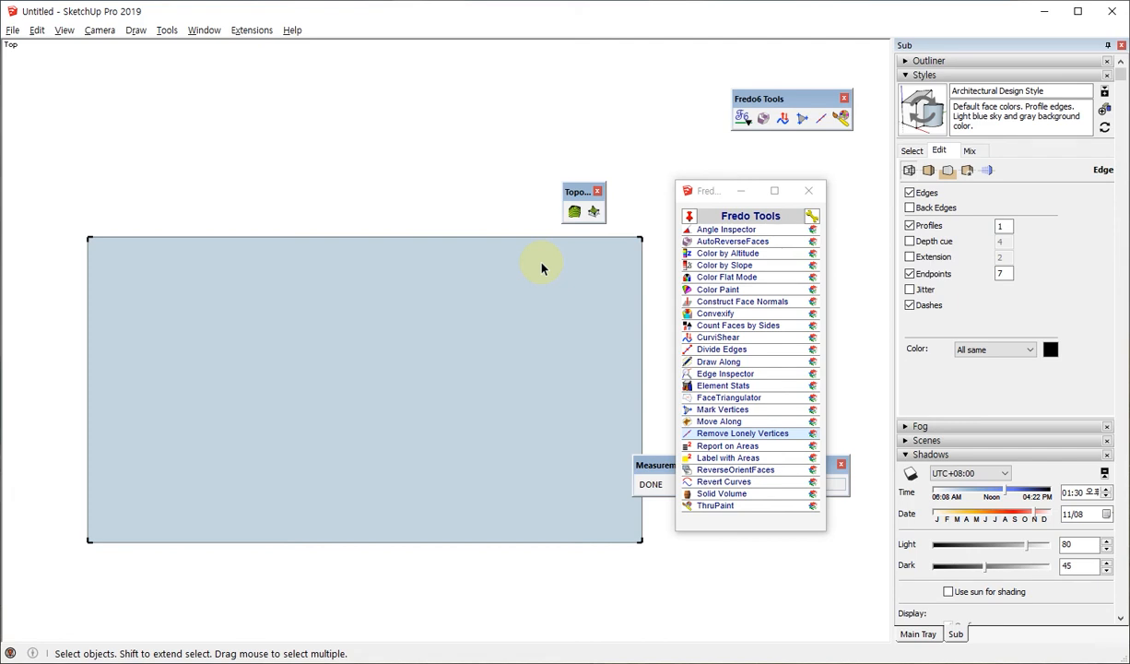
# Copy the rectangle along its short side, corner to corner, and array it with 3x into a row of adjoining rectangles
pyautogui.moveTo(525, 295); pyautogui.dragTo(257, 362, button='middle')
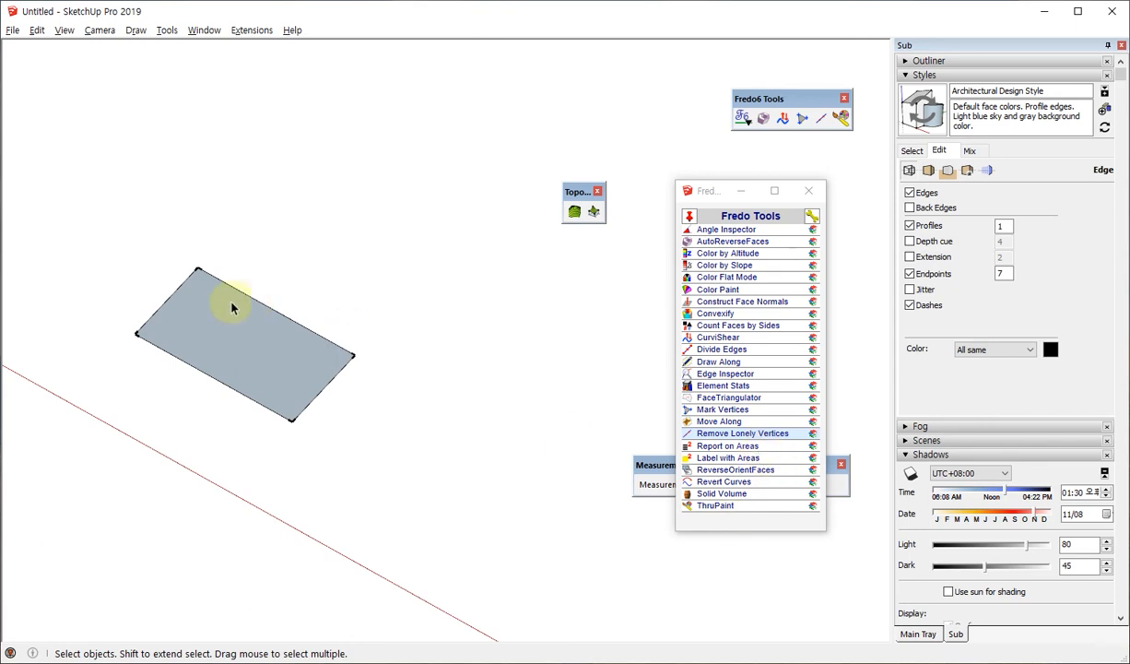
pyautogui.click(267, 373)
pyautogui.press('m')
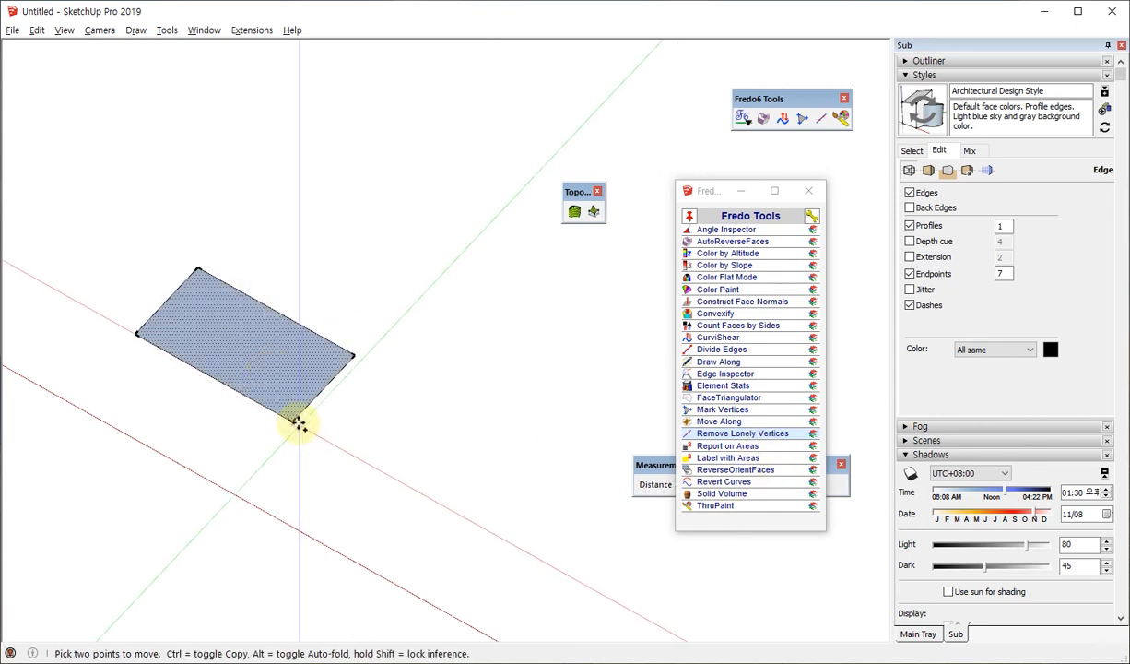
pyautogui.click(292, 420)
pyautogui.press('ctrl')
pyautogui.click(356, 358)
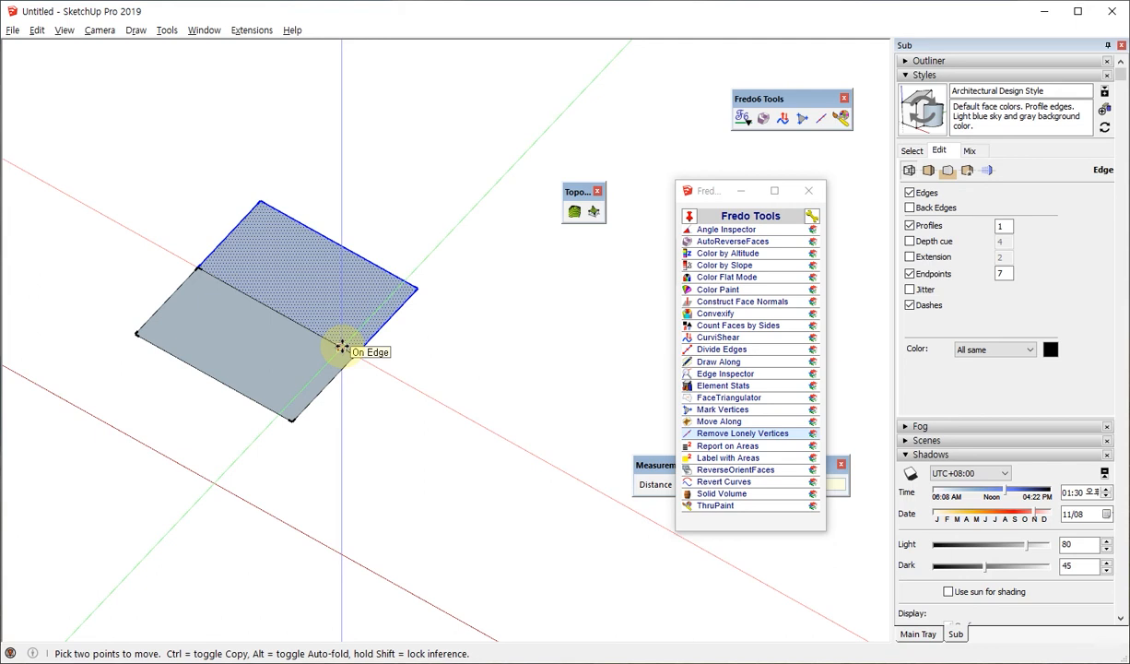
pyautogui.write('3x')
pyautogui.press('Return')
pyautogui.press('space')
pyautogui.scroll(3, 456, 434)
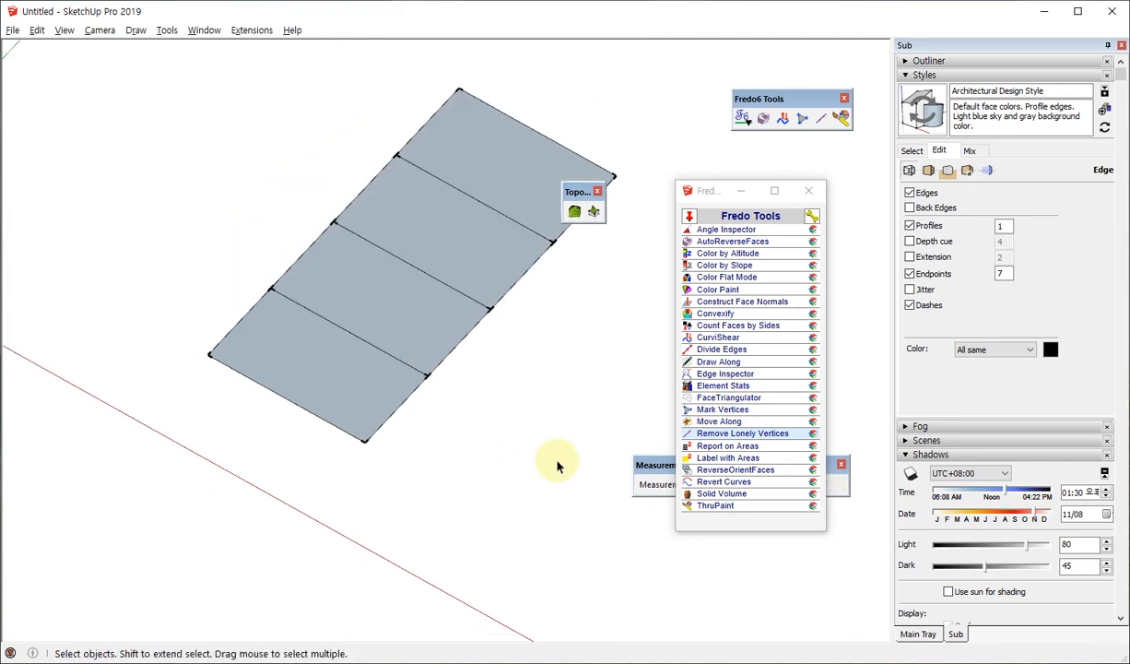
# Reverse all four rectangle faces so their front sides point up
pyautogui.press('b')
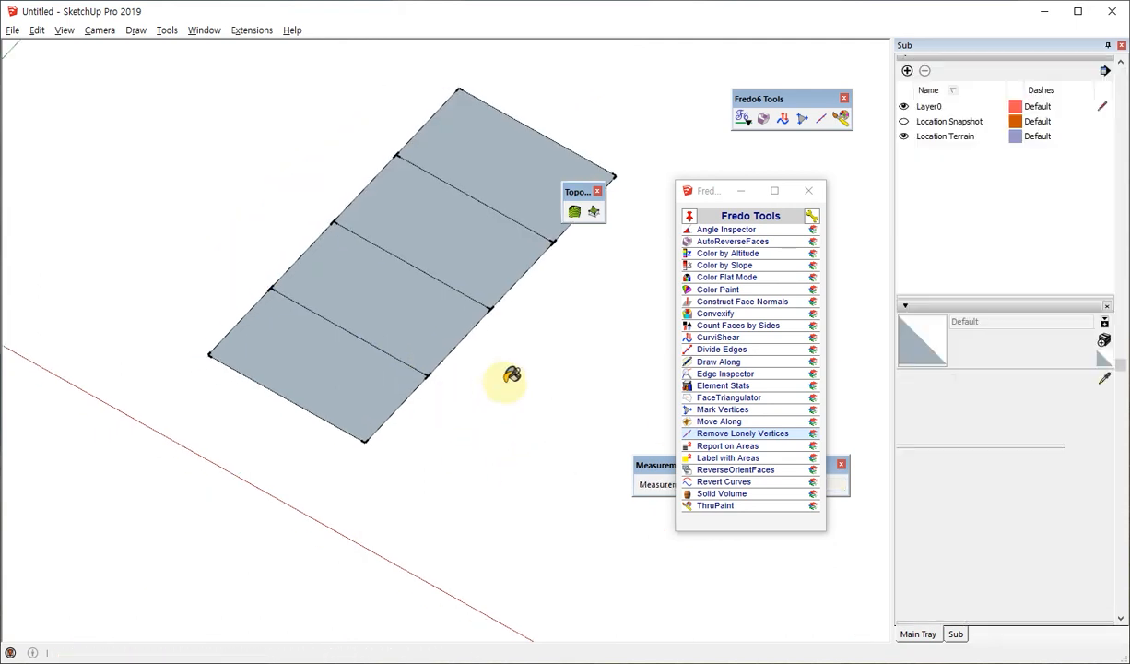
pyautogui.rightClick(355, 380)
pyautogui.click(411, 142)
pyautogui.rightClick(411, 306)
pyautogui.click(461, 448)
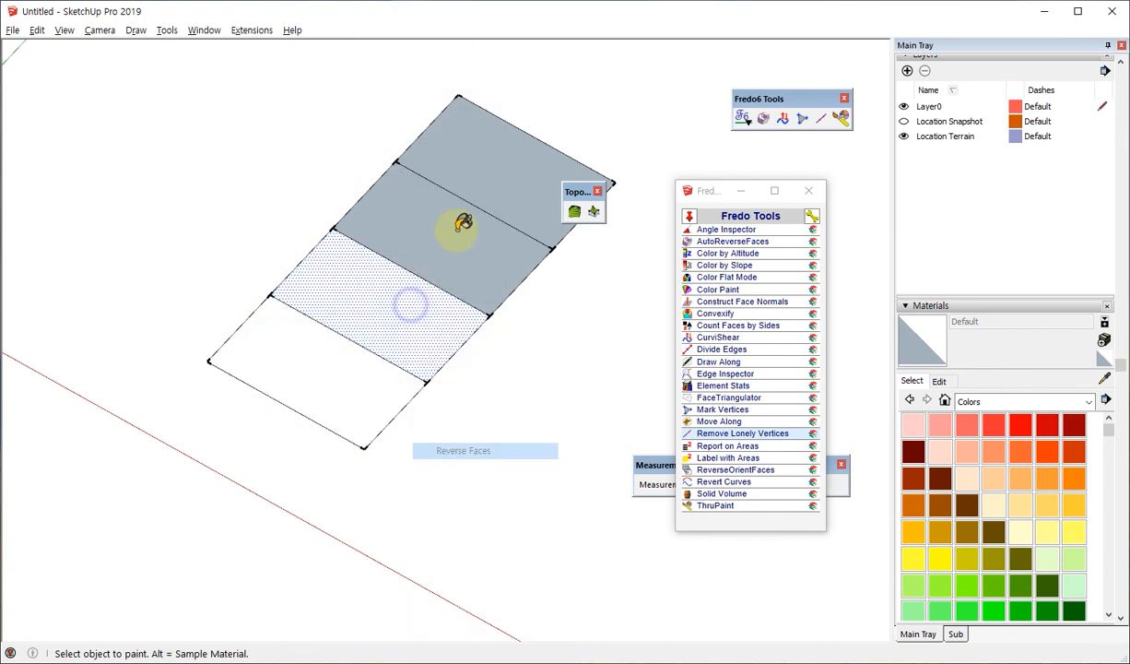
pyautogui.rightClick(456, 228)
pyautogui.click(498, 375)
pyautogui.rightClick(488, 154)
pyautogui.click(530, 301)
pyautogui.moveTo(379, 466); pyautogui.dragTo(438, 456, button='middle')
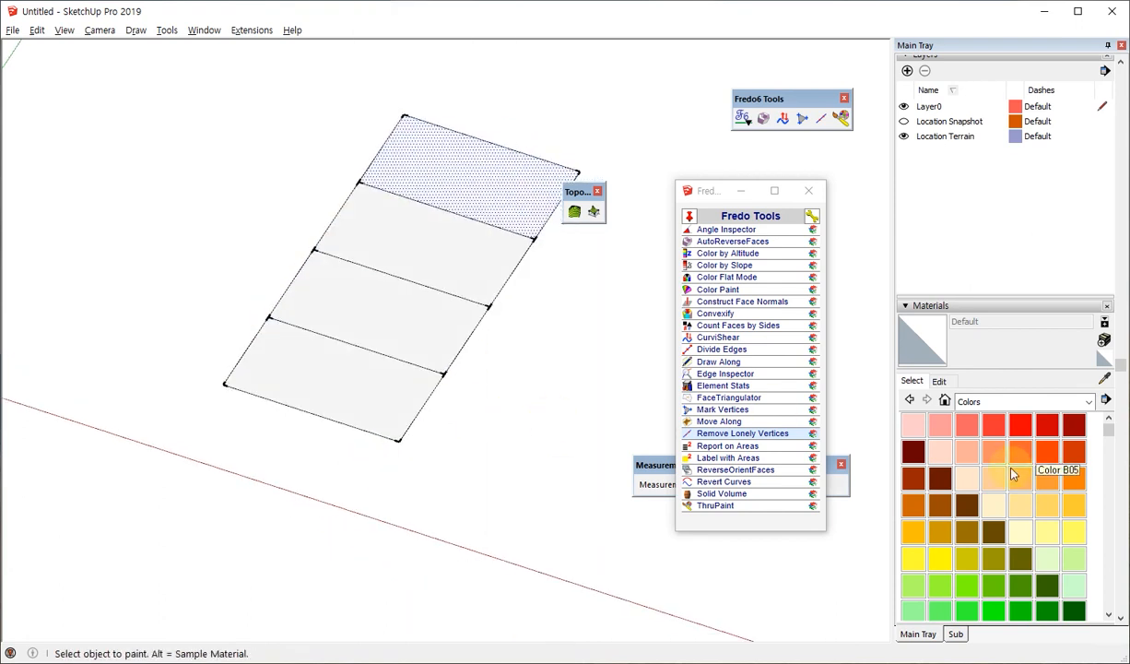
# Paint the nearest face with Color F04, the third face with Color D02 and the farthest face with Color A04
pyautogui.click(1019, 501)
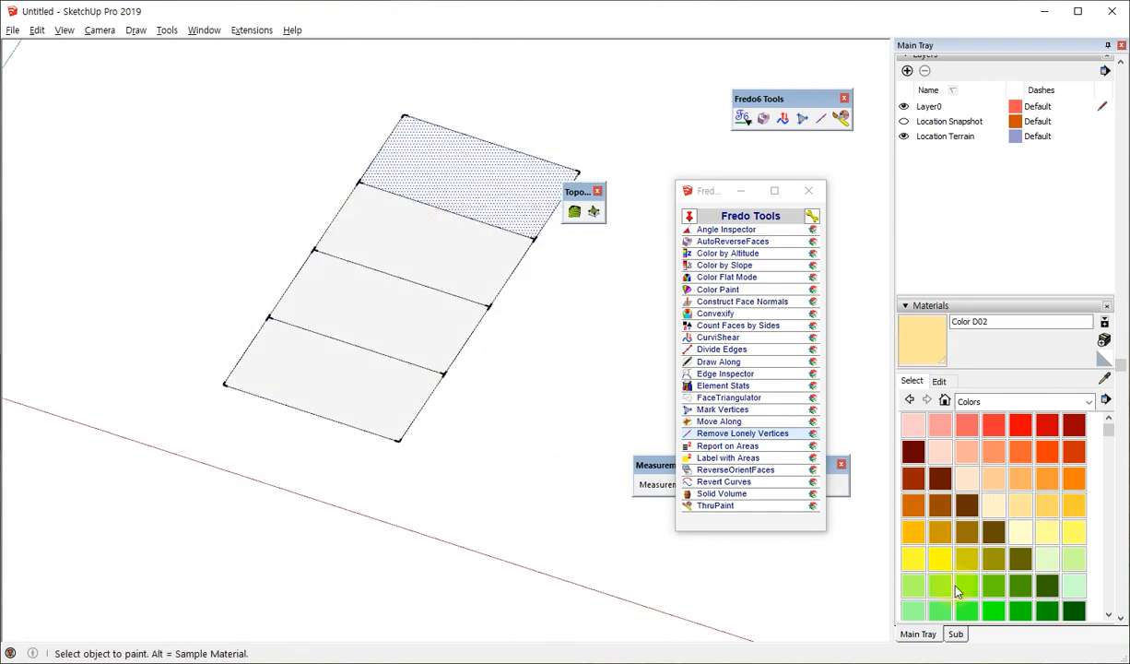
pyautogui.click(940, 581)
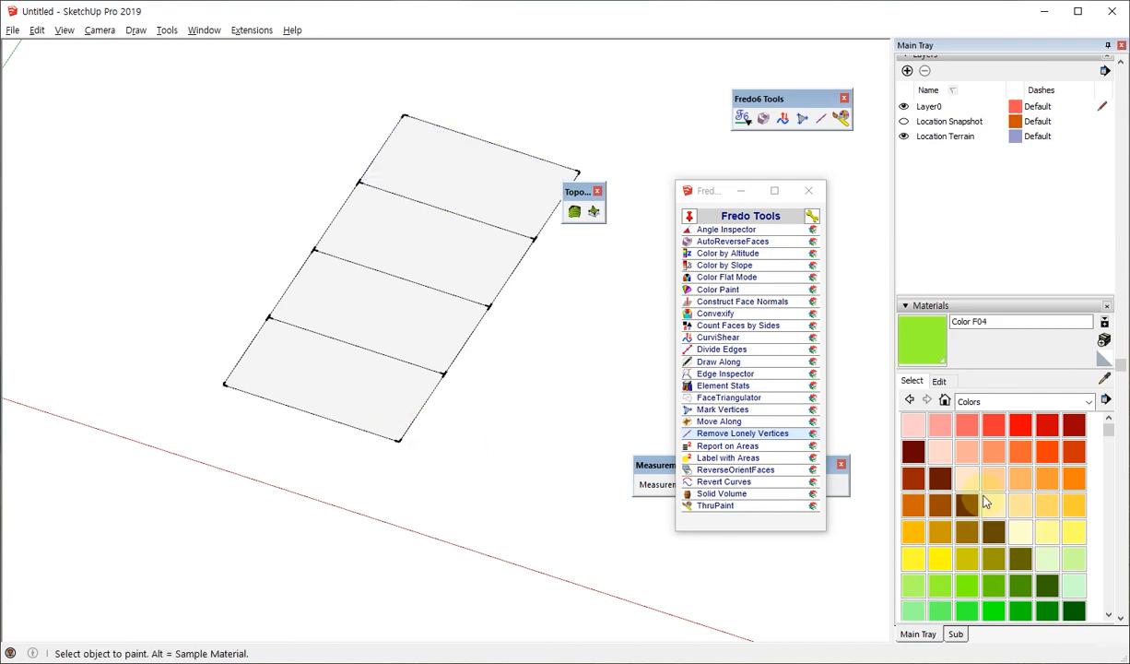
pyautogui.click(993, 426)
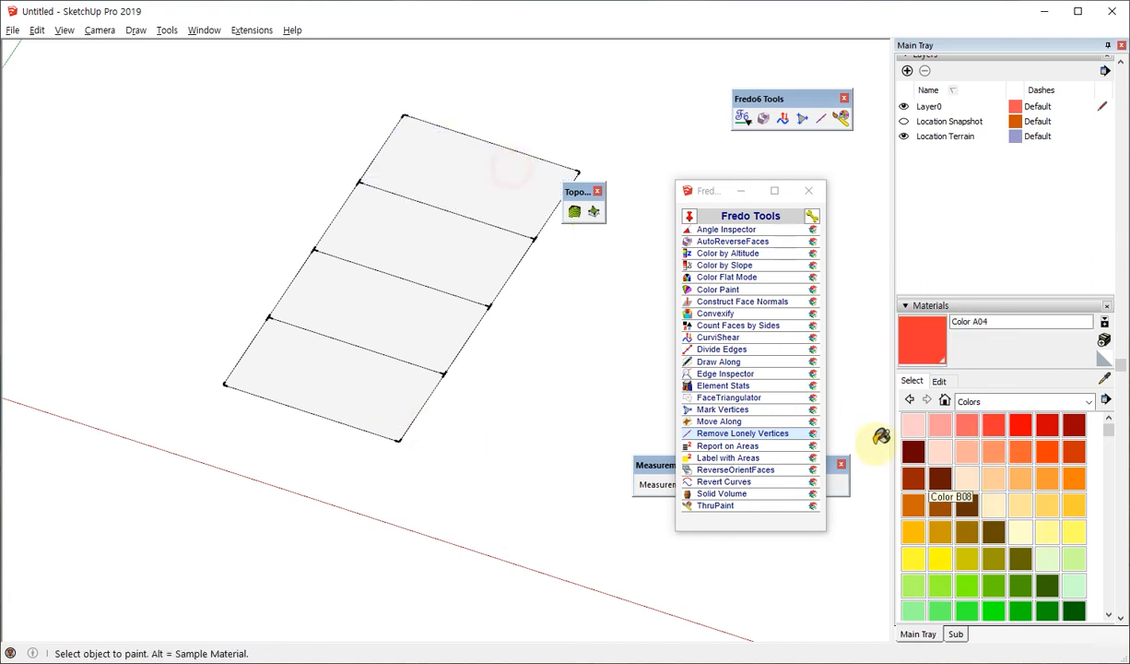
pyautogui.moveTo(490, 297); pyautogui.dragTo(472, 328, button='middle')
pyautogui.scroll(-3, 470, 351)
pyautogui.press('space')
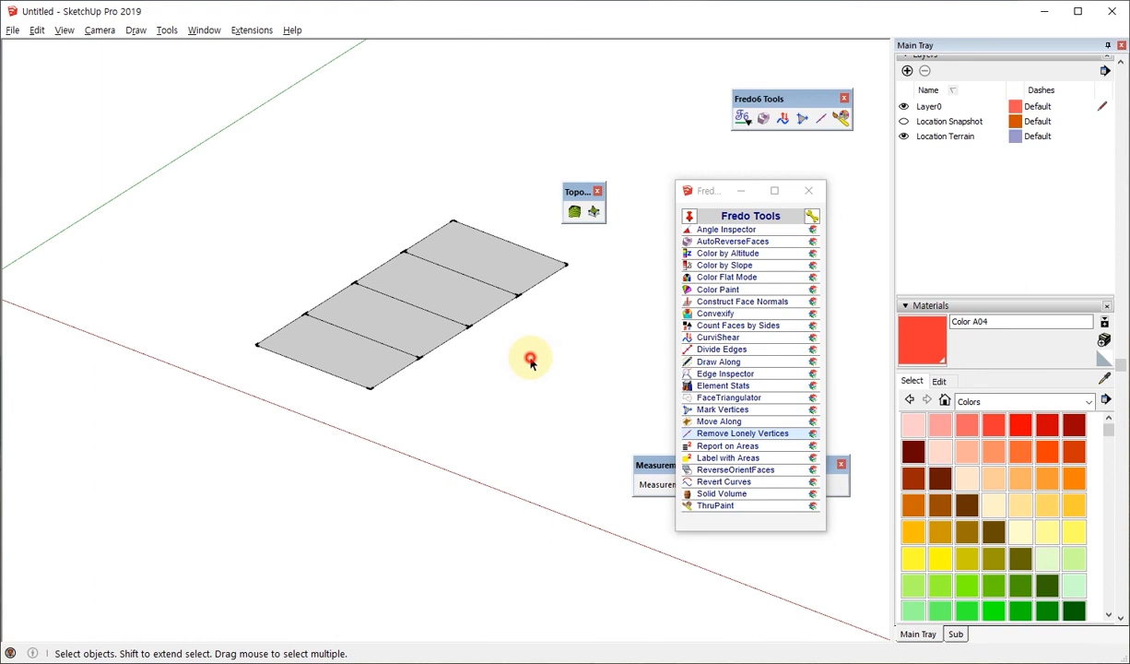
pyautogui.press('F11')
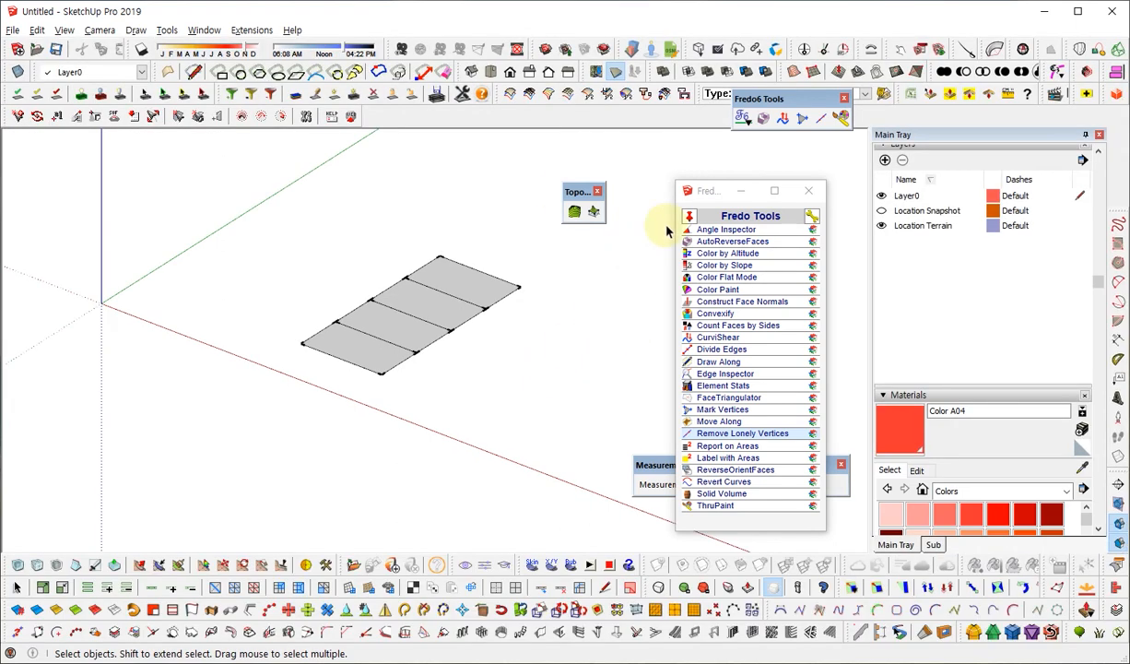
pyautogui.press('F11')
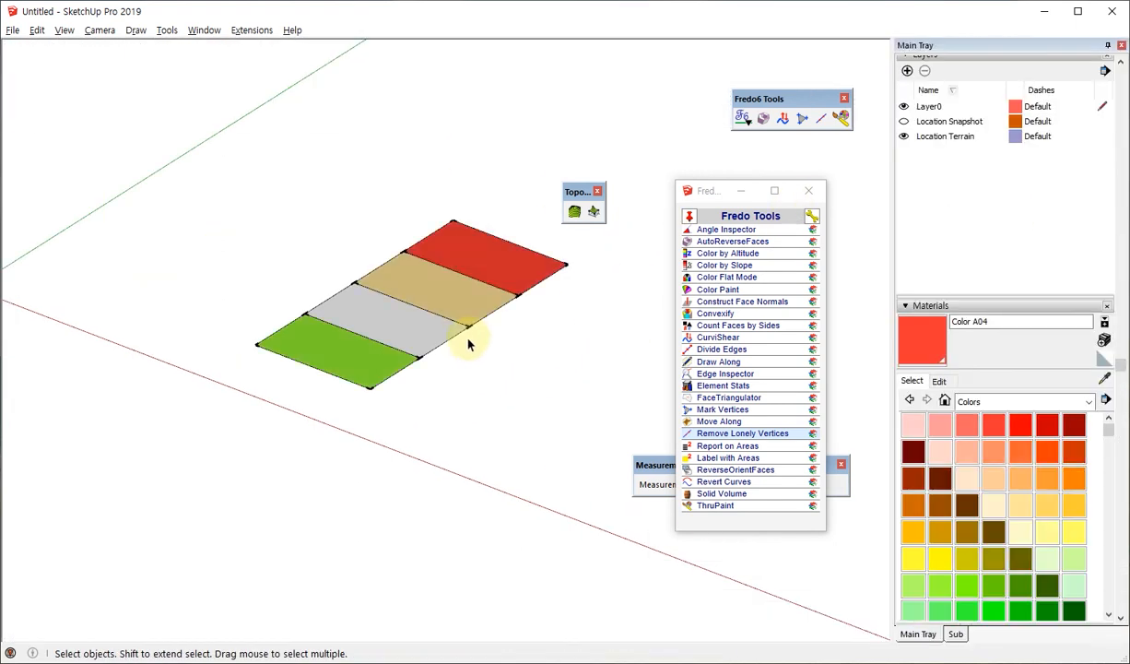
# Paint the remaining unpainted face, next to the green one, with Color L05
pyautogui.moveTo(467, 340); pyautogui.dragTo(479, 375, button='middle')
pyautogui.scroll(2, 466, 376)
pyautogui.scroll(-10, 927, 473)
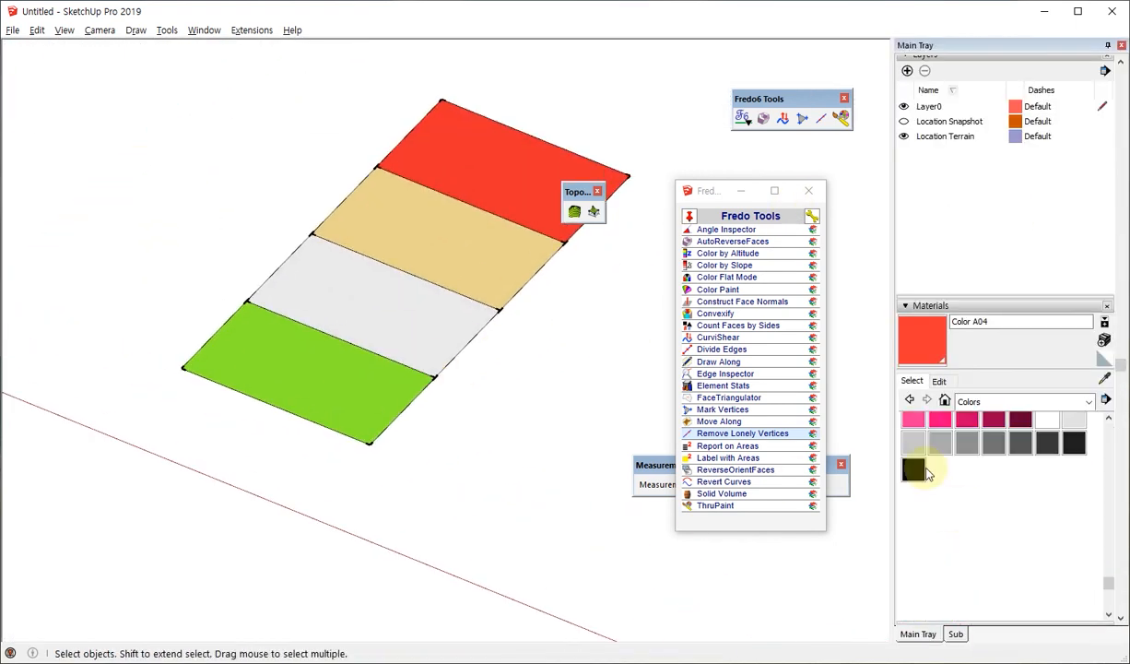
pyautogui.click(913, 443)
pyautogui.click(939, 420)
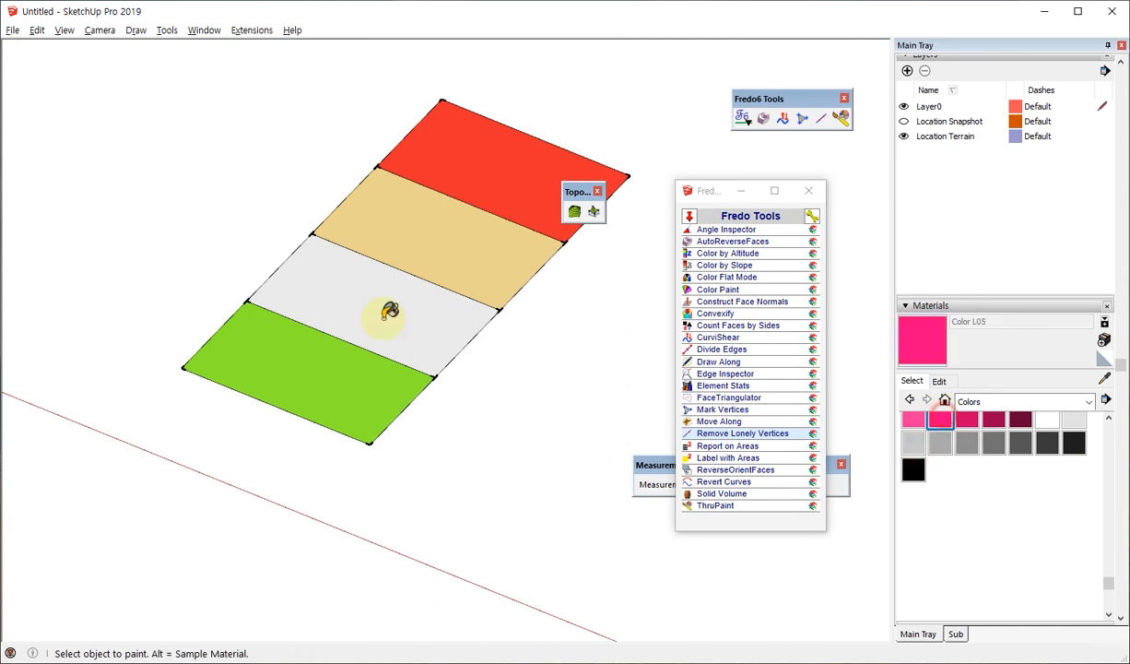
pyautogui.click(376, 302)
pyautogui.moveTo(424, 376); pyautogui.dragTo(435, 387, button='middle')
pyautogui.press('space')
pyautogui.scroll(2, 384, 370)
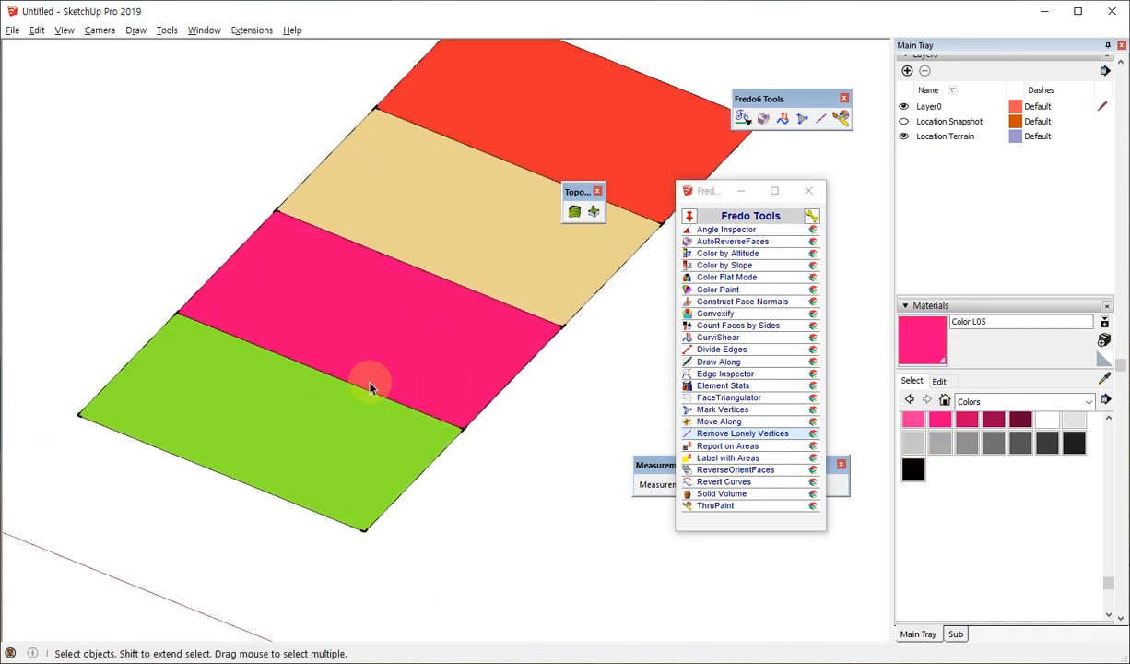
# Check the area of each coloured face in its entity information, starting with the green face
pyautogui.moveTo(502, 365)
pyautogui.mouseDown(button='middle')
pyautogui.moveTo(536, 367)
pyautogui.moveTo(328, 424)
pyautogui.moveTo(444, 403)
pyautogui.mouseUp(button='middle')
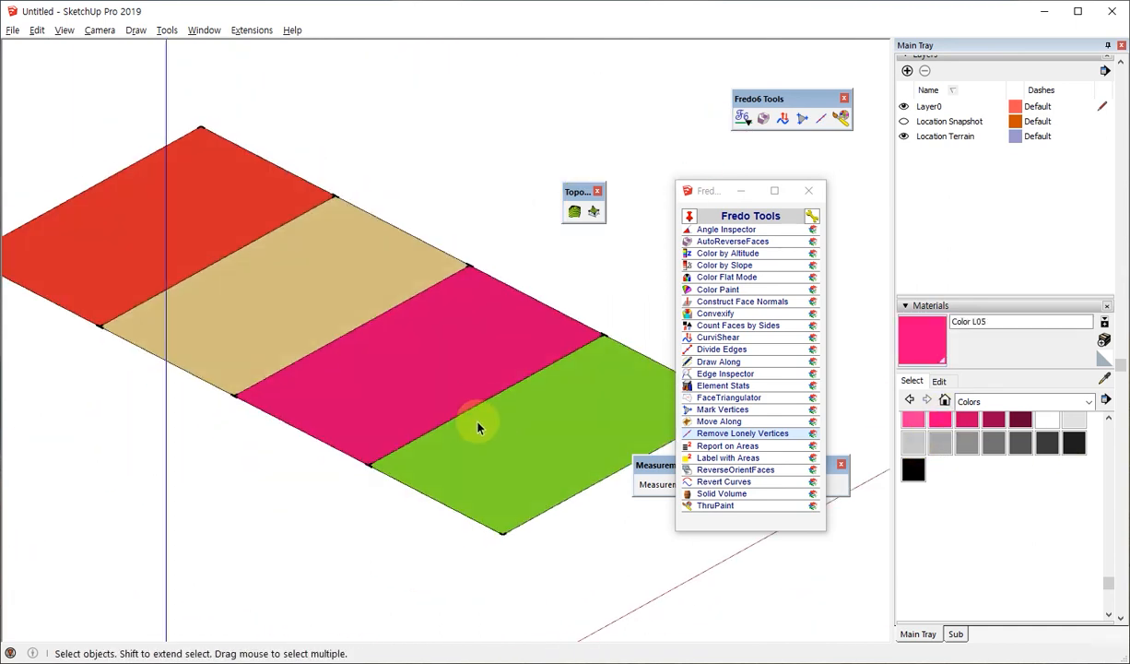
pyautogui.click(542, 437)
pyautogui.scroll(3, 981, 240)
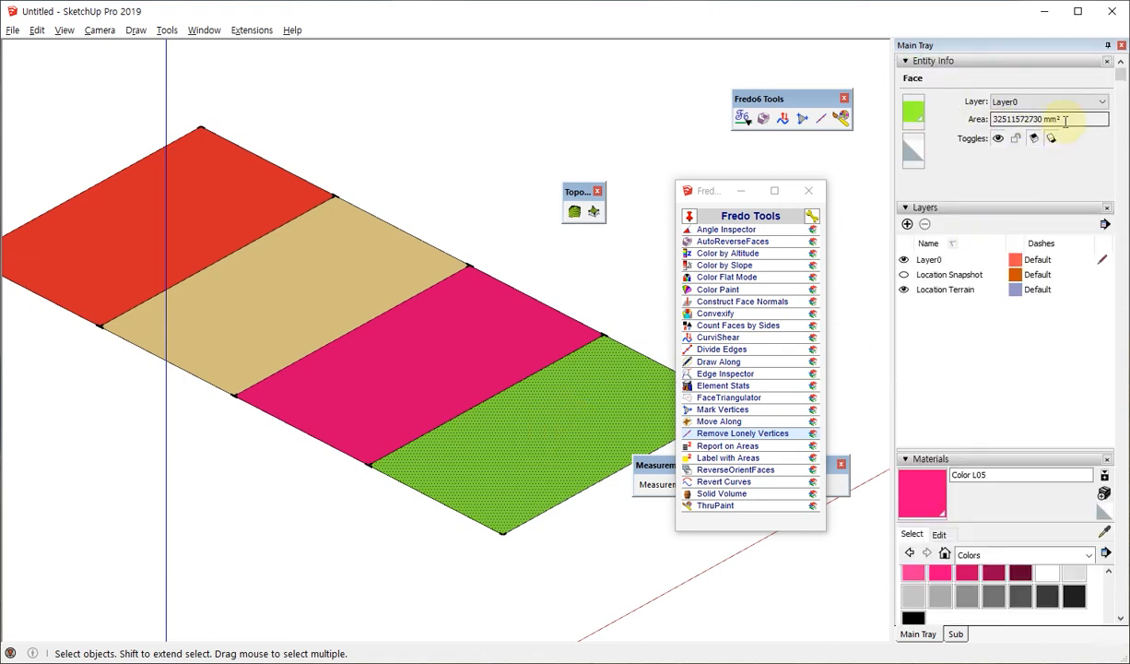
pyautogui.moveTo(1065, 120); pyautogui.dragTo(933, 113)
pyautogui.click(517, 331)
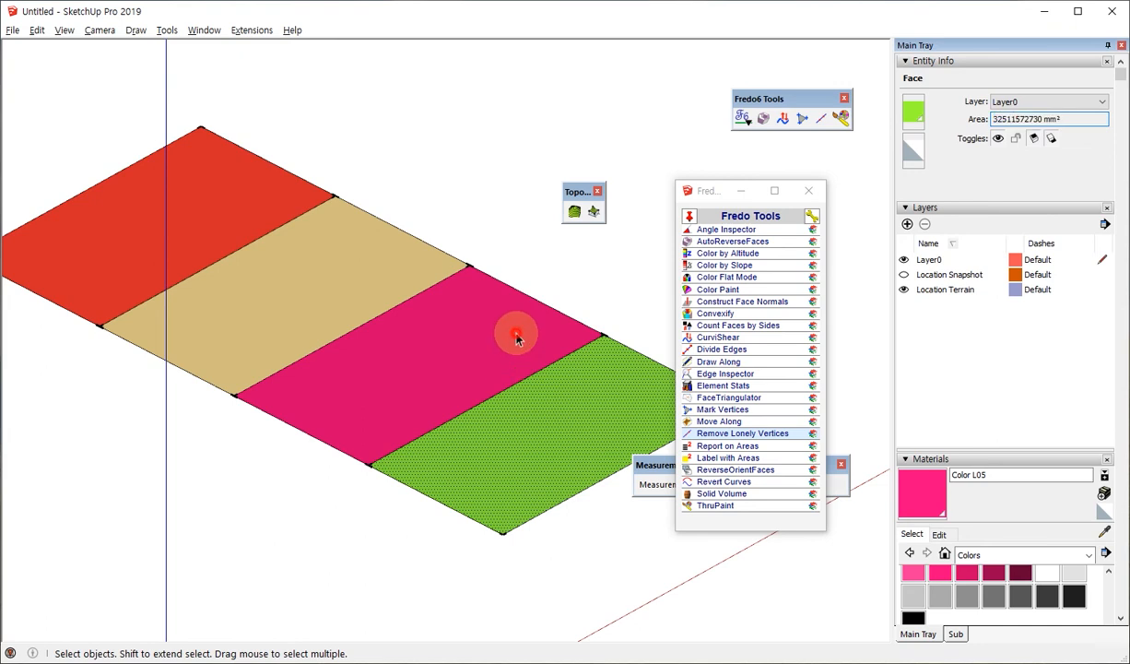
pyautogui.click(321, 270)
pyautogui.click(239, 196)
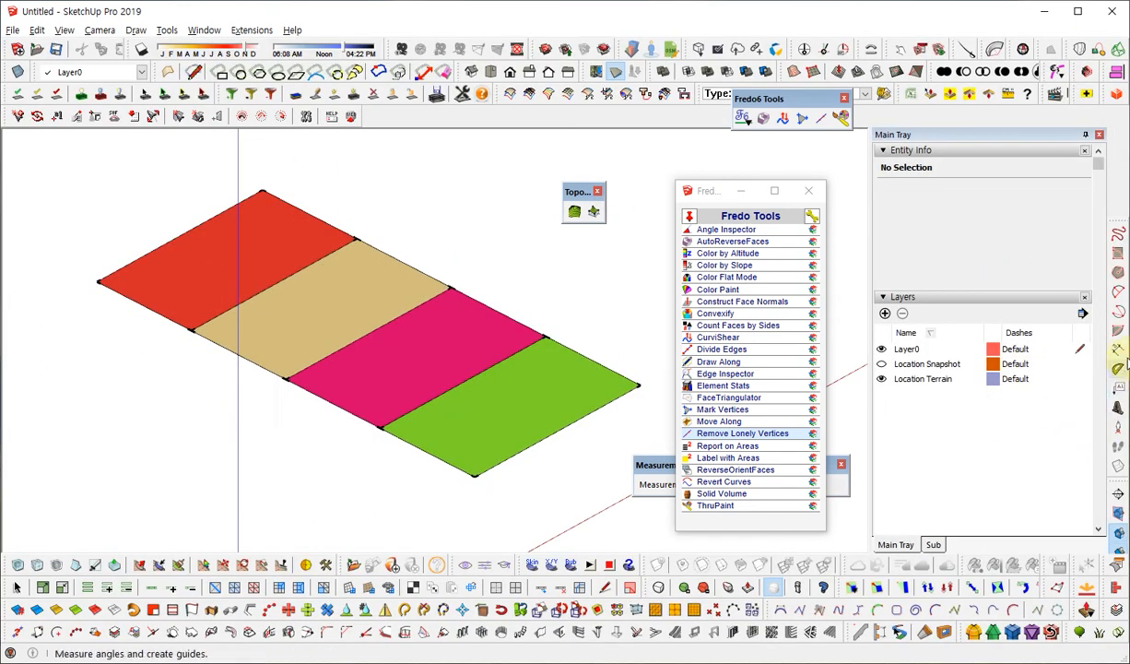
# Attach leader text labels showing the face area to the pink face and the green face
pyautogui.click(1118, 368)
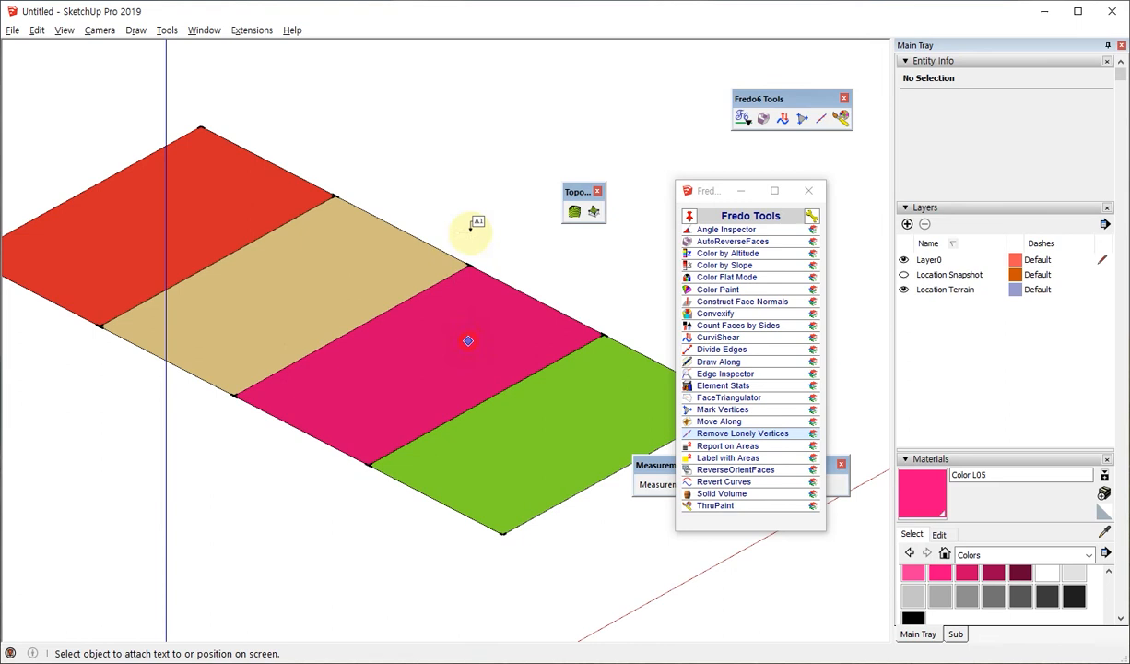
pyautogui.click(424, 144)
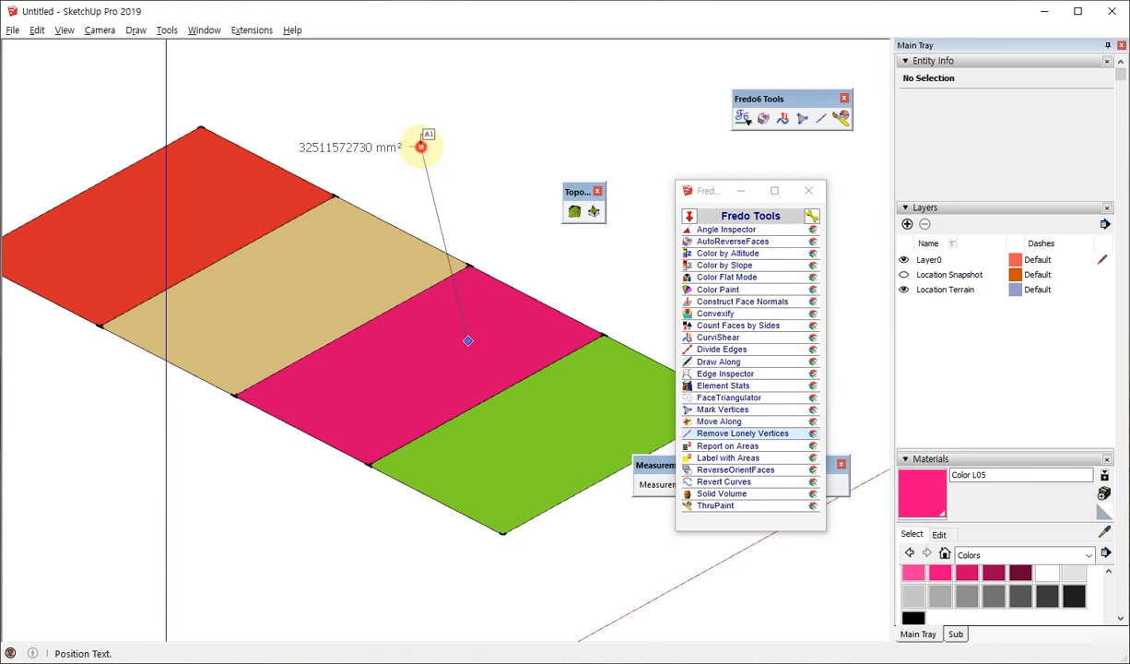
pyautogui.click(561, 404)
pyautogui.click(590, 409)
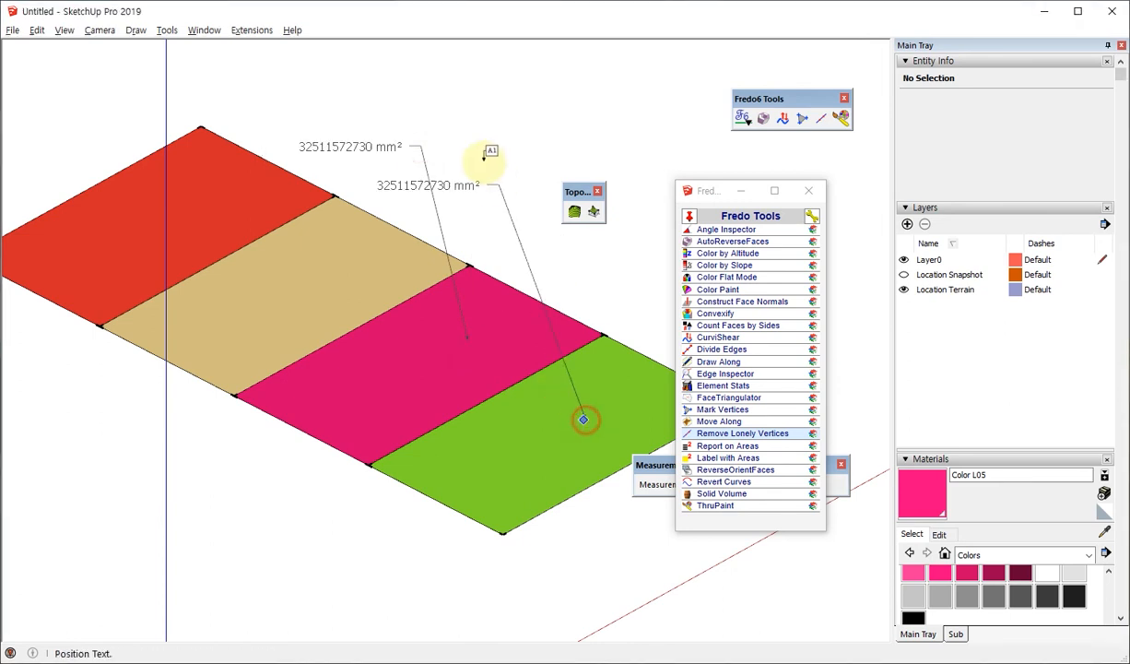
pyautogui.click(521, 164)
pyautogui.click(546, 112)
pyautogui.moveTo(454, 409); pyautogui.dragTo(618, 253, button='middle')
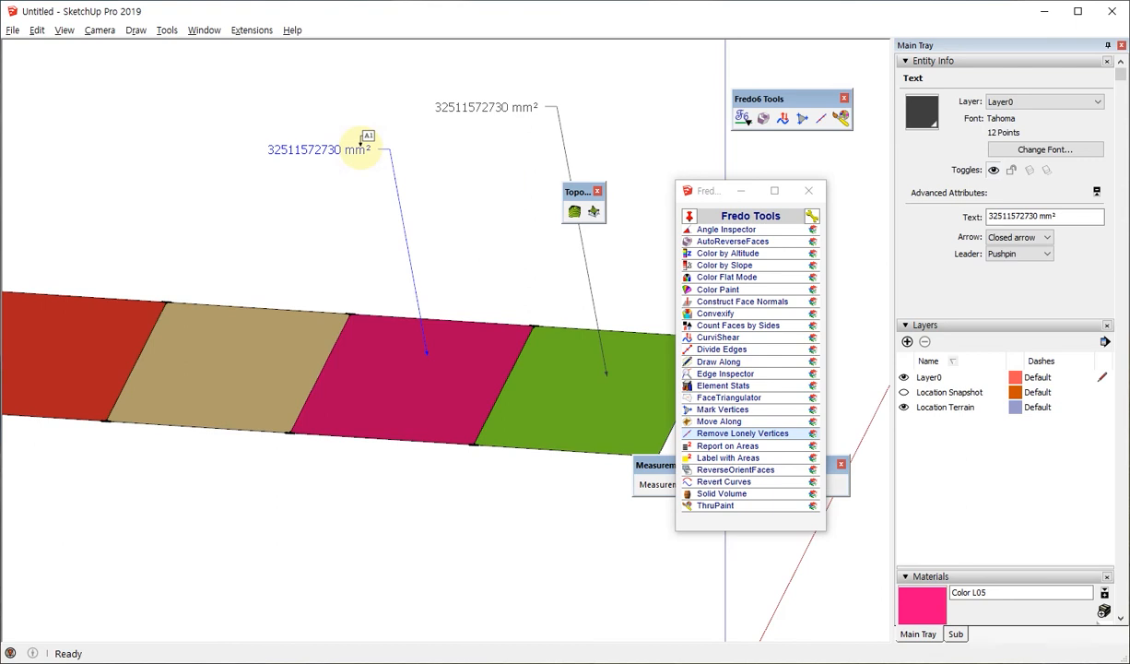
# Erase the area text labels from the green and pink faces
pyautogui.press('e')
pyautogui.click(527, 109)
pyautogui.click(354, 131)
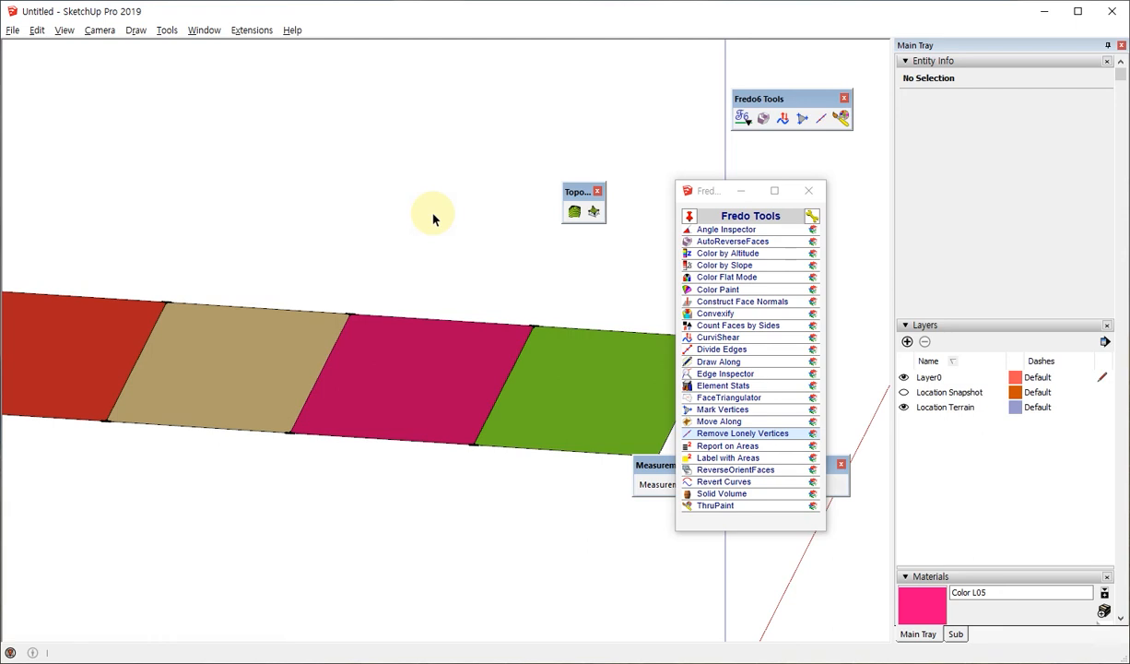
# Select all four coloured faces and generate their area report with Report on Areas
pyautogui.scroll(-5, 505, 366)
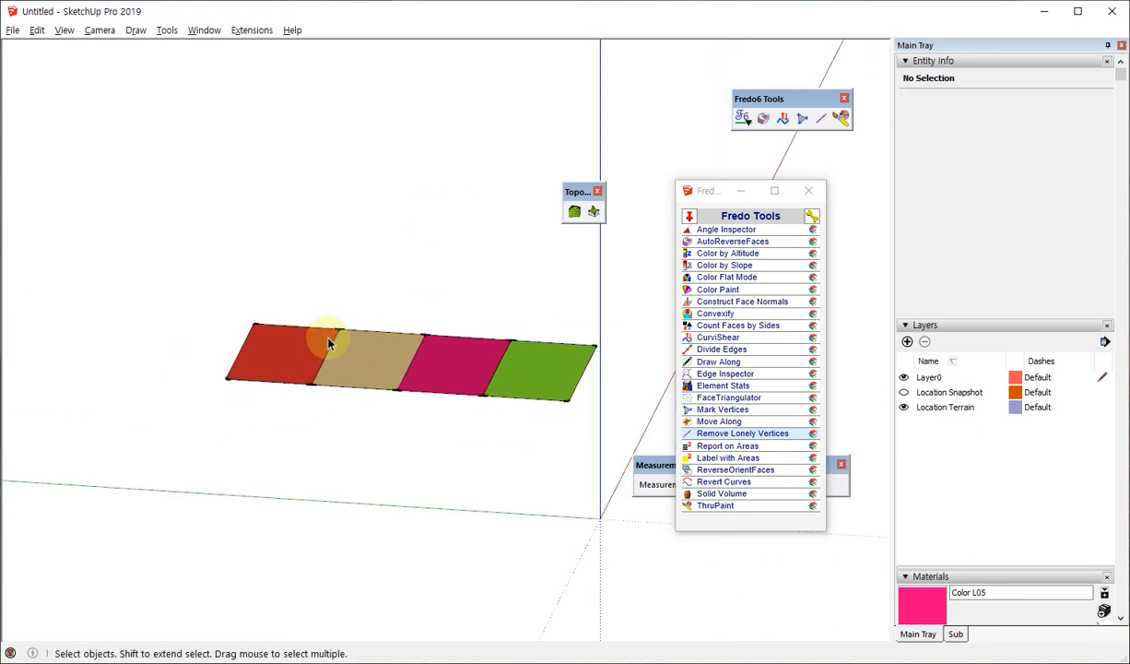
pyautogui.moveTo(144, 255); pyautogui.dragTo(638, 465)
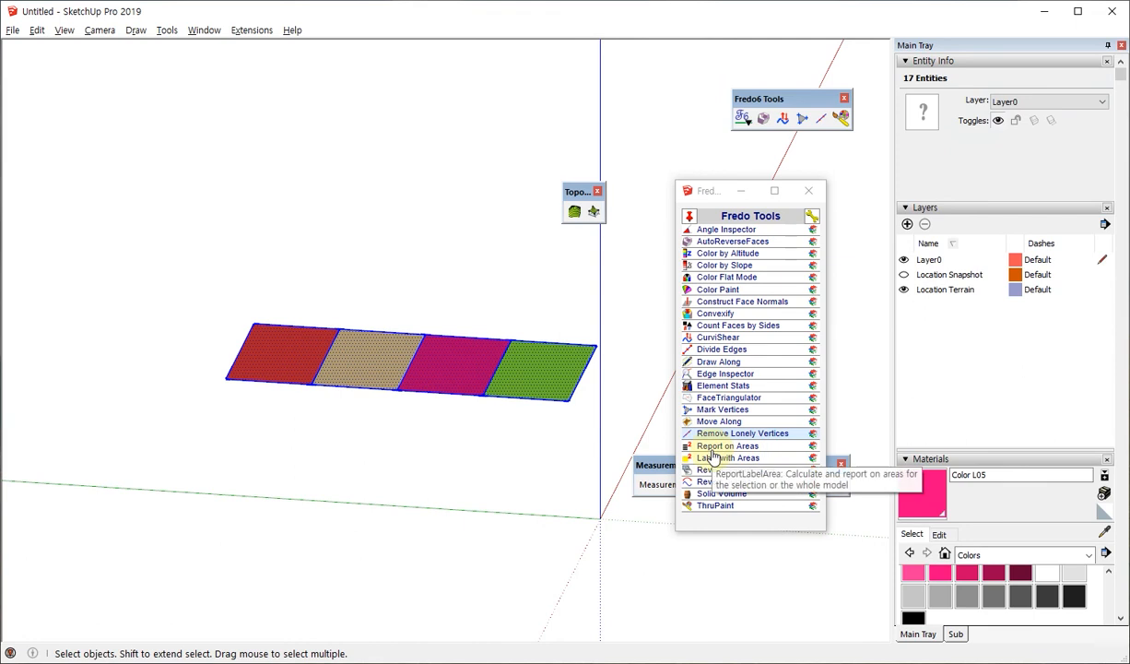
pyautogui.click(711, 448)
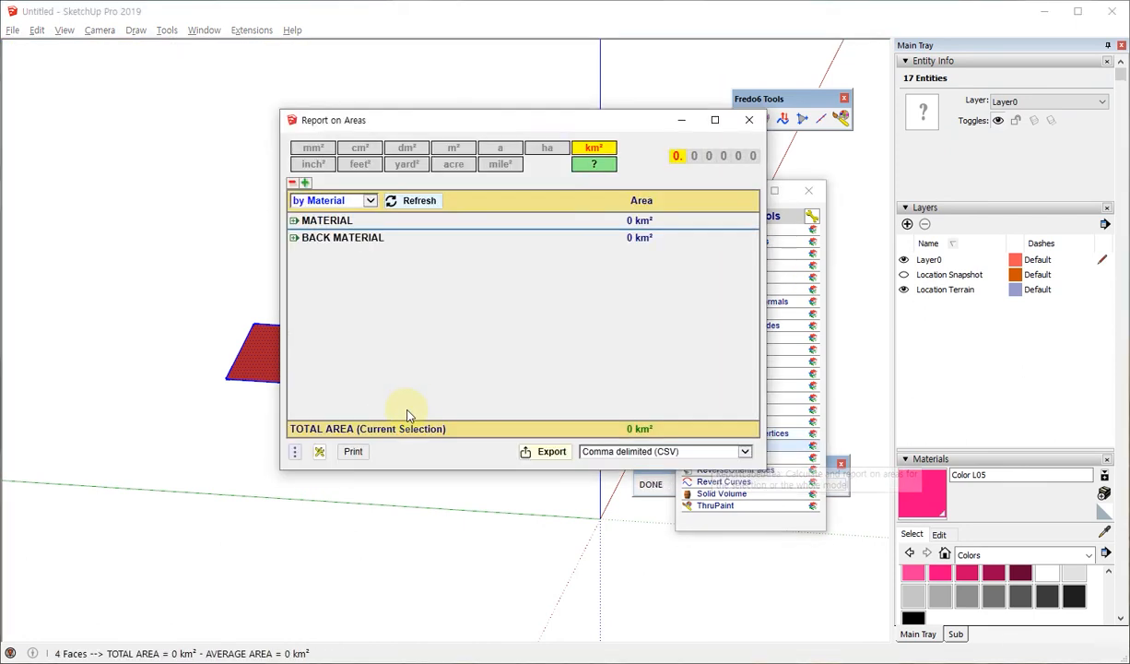
pyautogui.moveTo(542, 129); pyautogui.dragTo(657, 192)
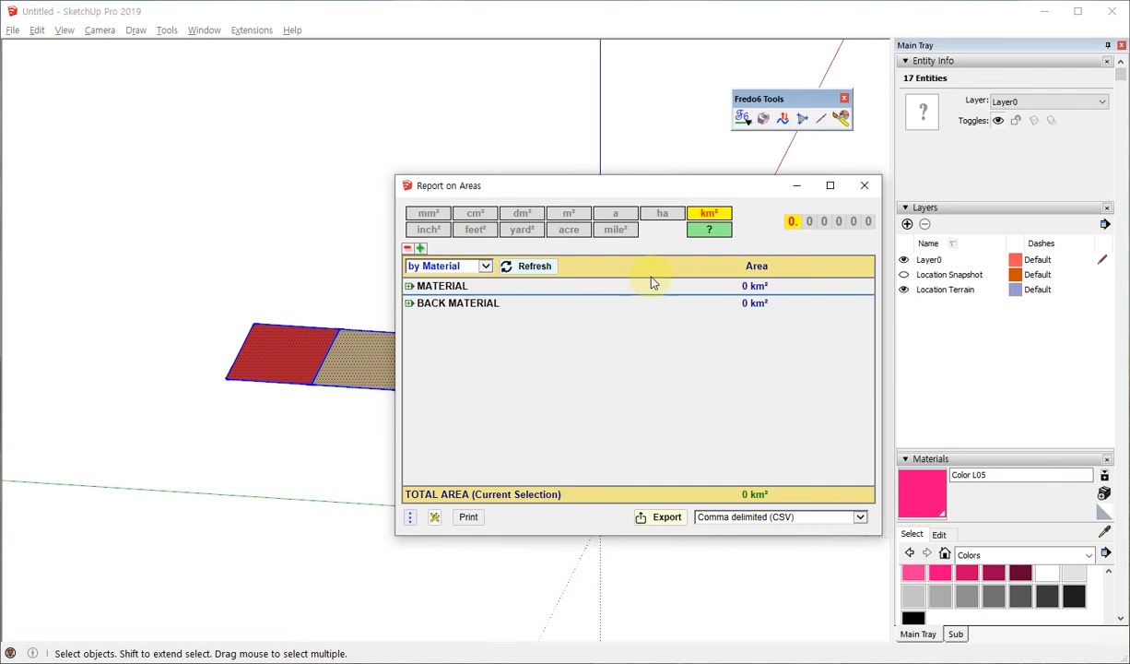
# Try cm² and dm² as the area report's unit and settle on m²
pyautogui.click(434, 215)
pyautogui.click(475, 212)
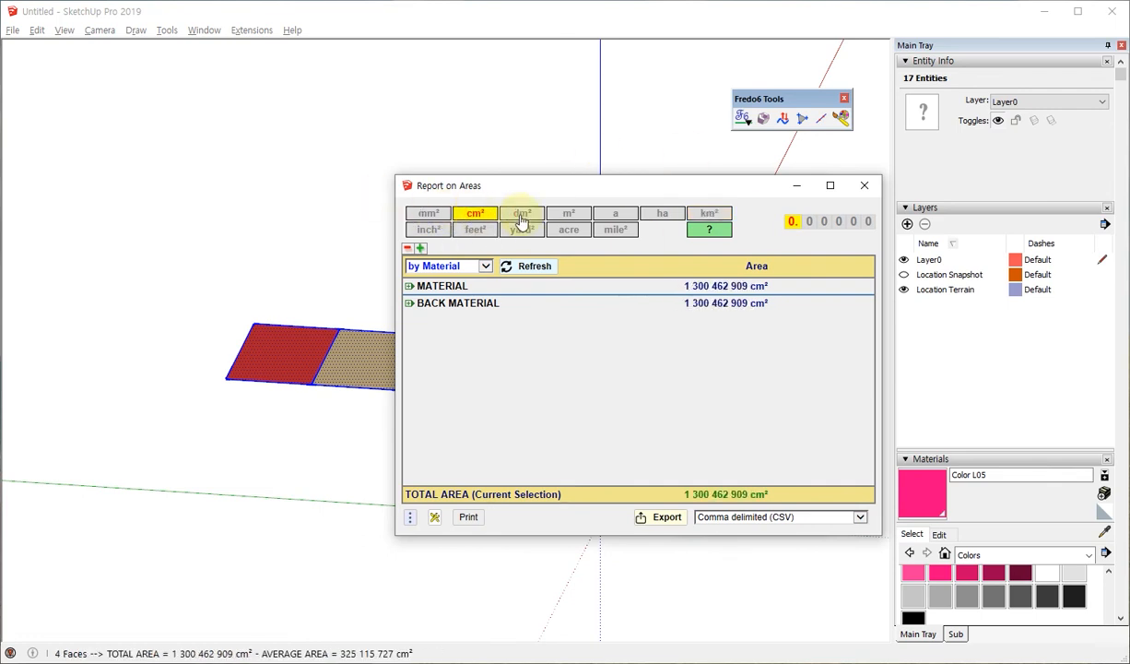
pyautogui.click(522, 213)
pyautogui.click(569, 213)
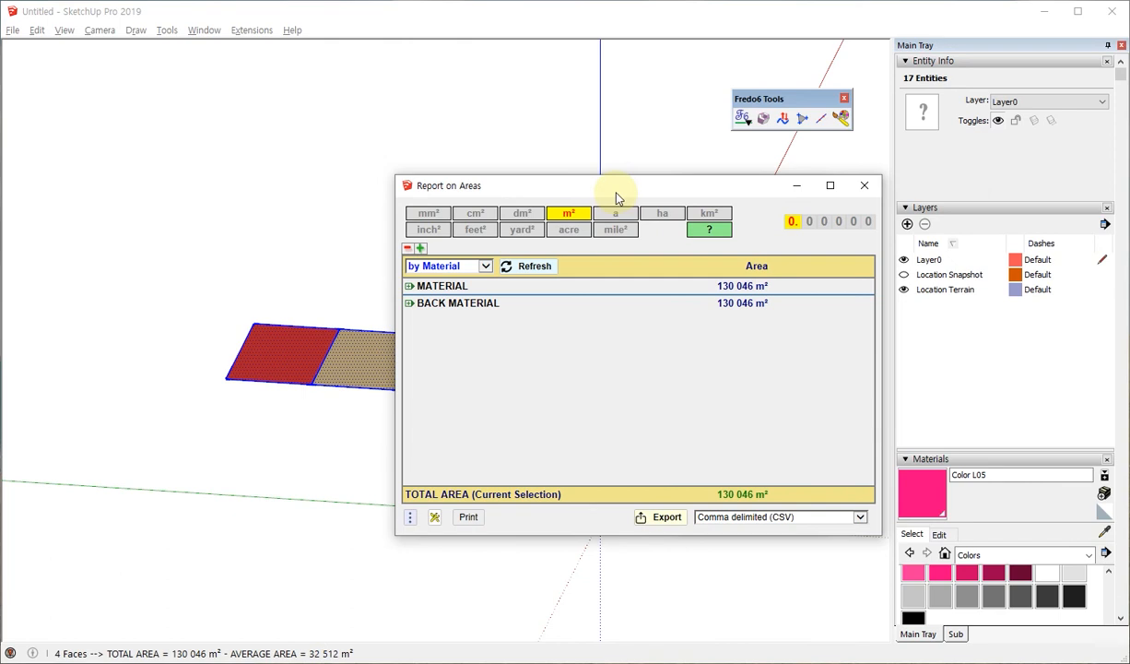
pyautogui.moveTo(616, 198)
pyautogui.mouseDown()
pyautogui.moveTo(620, 185)
pyautogui.moveTo(630, 204)
pyautogui.mouseUp()
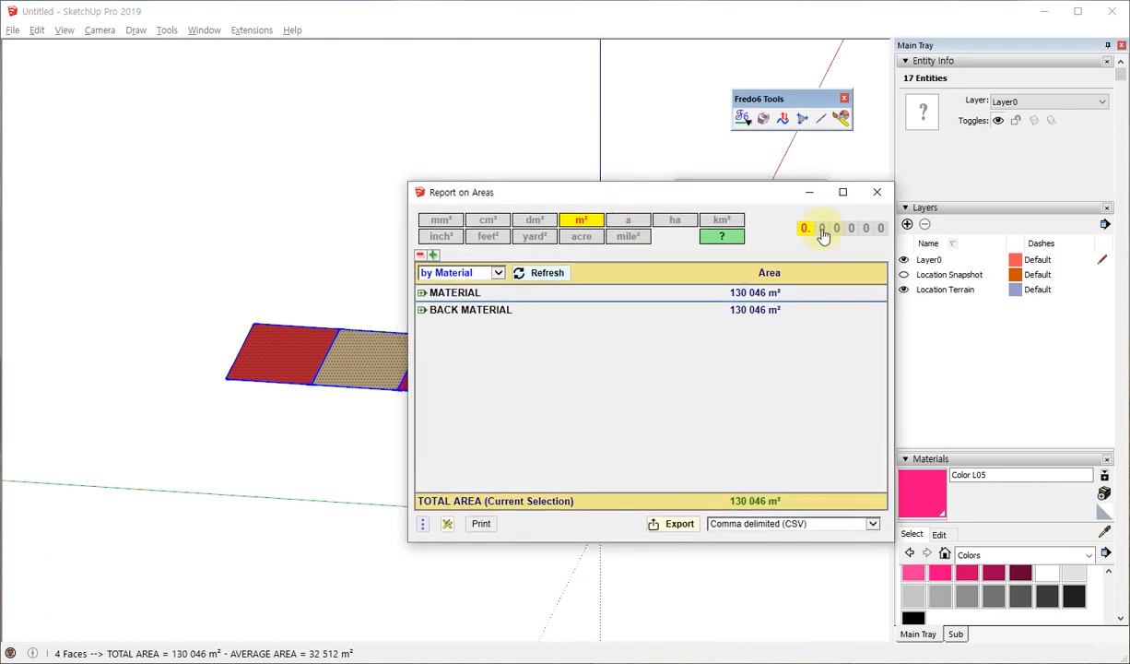
# Set the area report's precision to two decimal places and expand the Material and Back Material groups
pyautogui.click(822, 228)
pyautogui.click(836, 228)
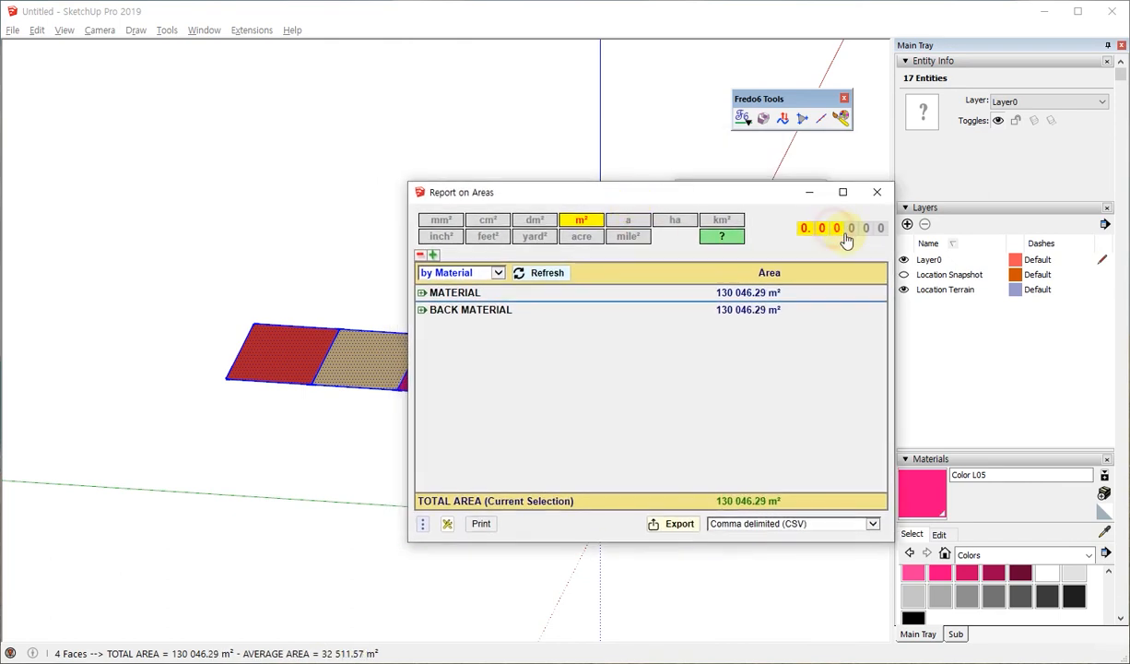
pyautogui.click(850, 229)
pyautogui.click(862, 228)
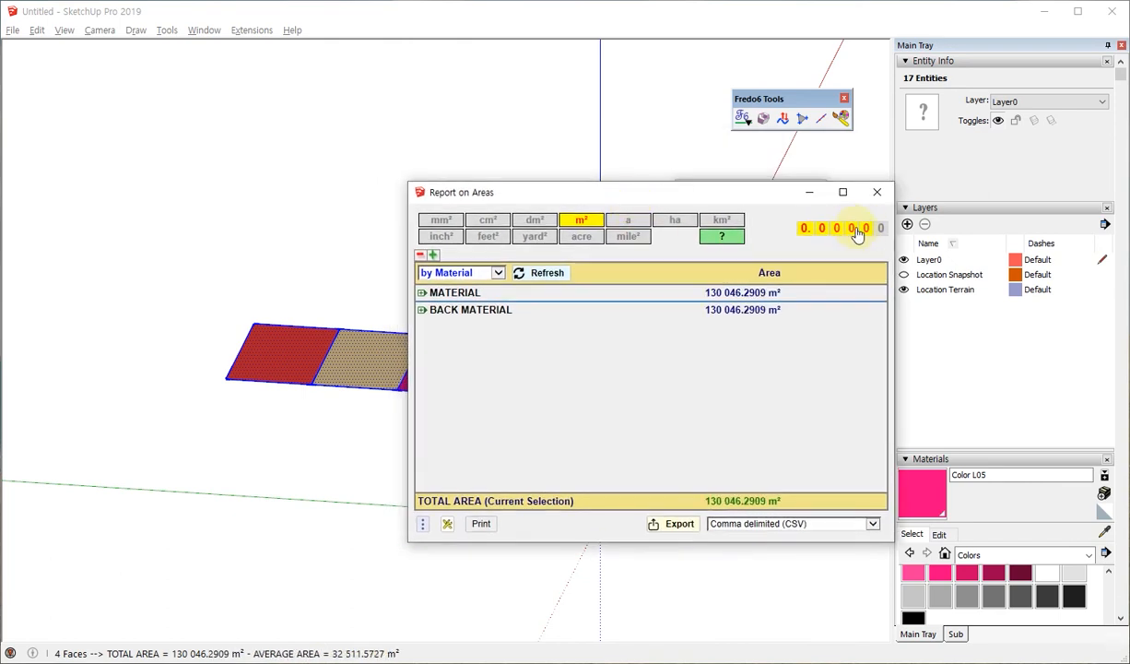
pyautogui.click(851, 229)
pyautogui.click(837, 228)
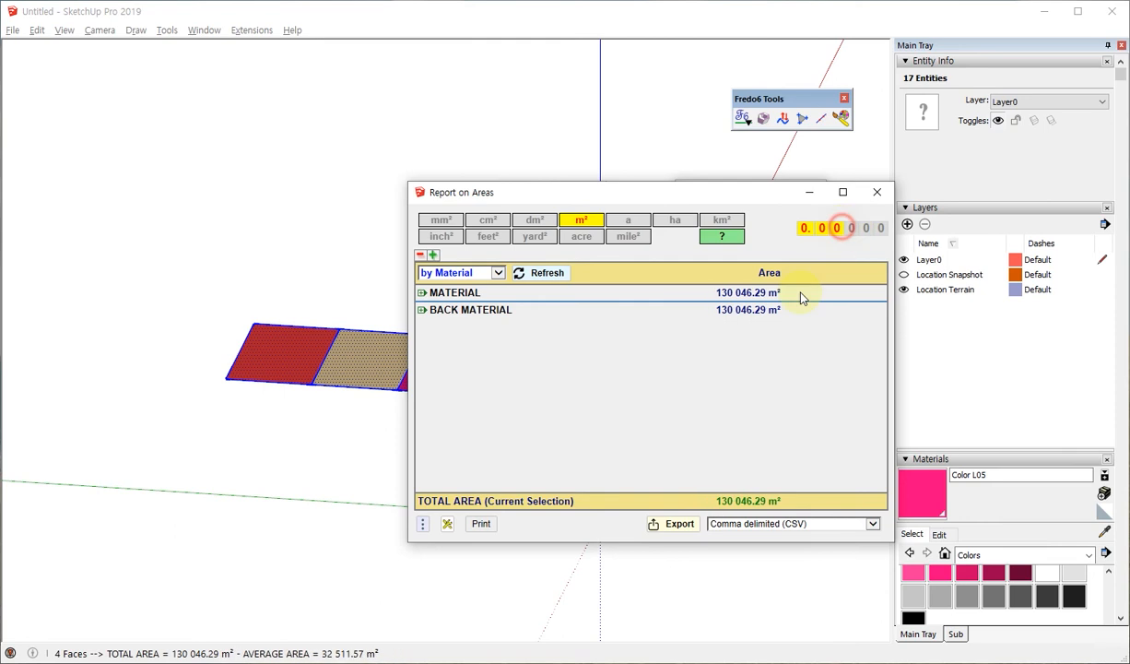
pyautogui.click(422, 294)
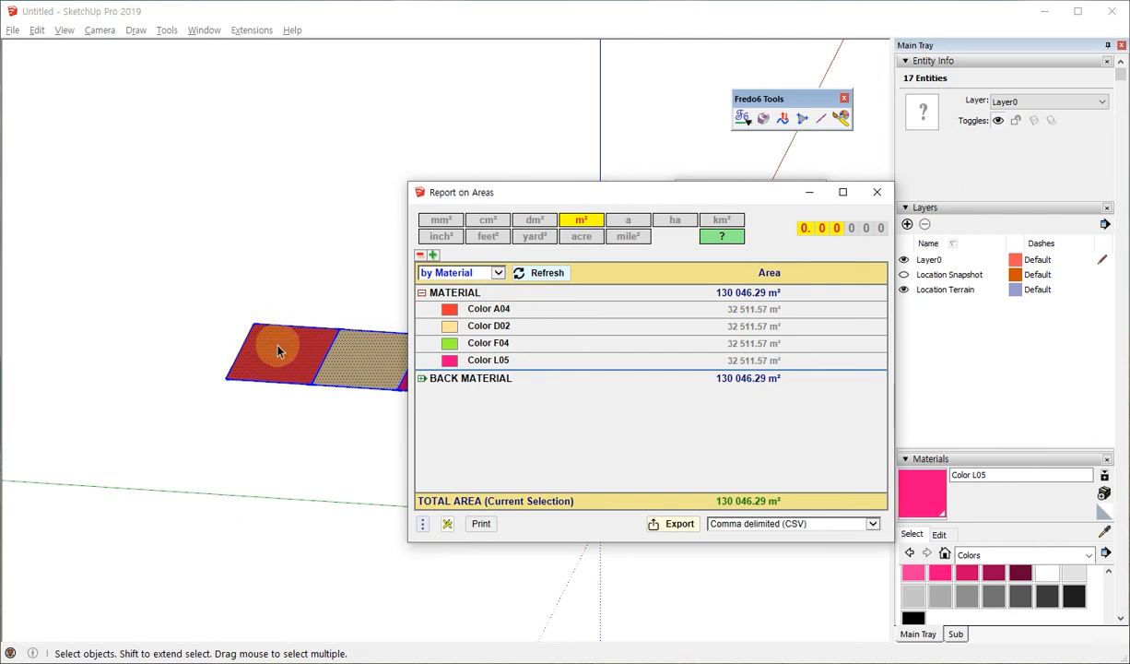
pyautogui.click(421, 379)
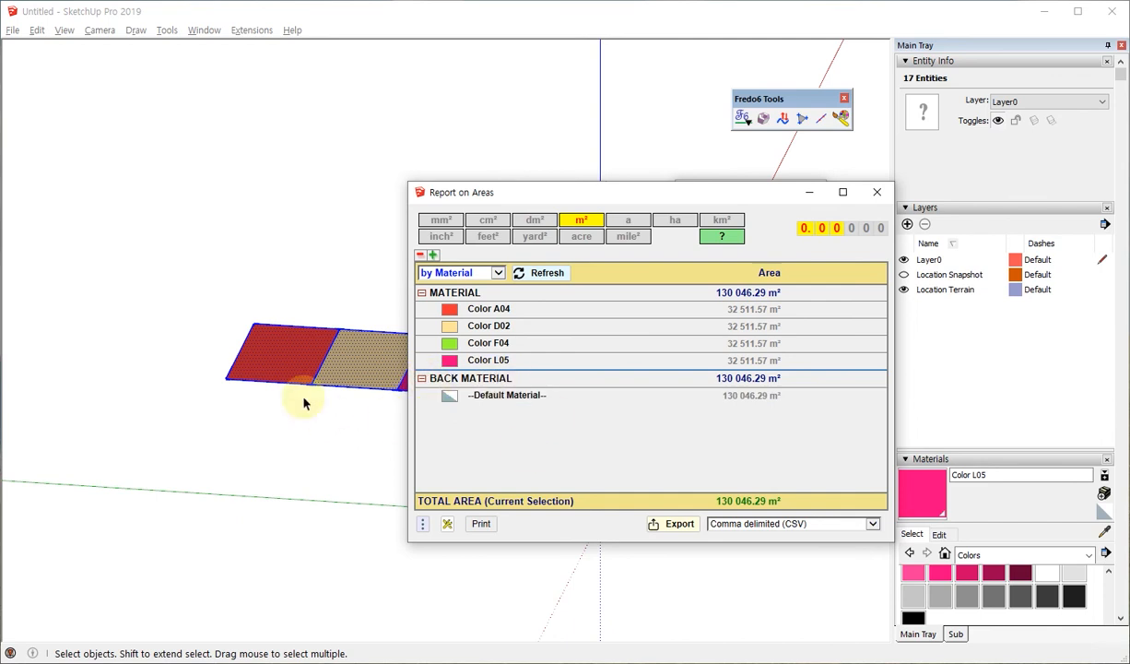
# Draw a narrow rectangle beside the red face and select it from underneath to inspect its back material
pyautogui.click(138, 420)
pyautogui.press('r')
pyautogui.click(85, 375)
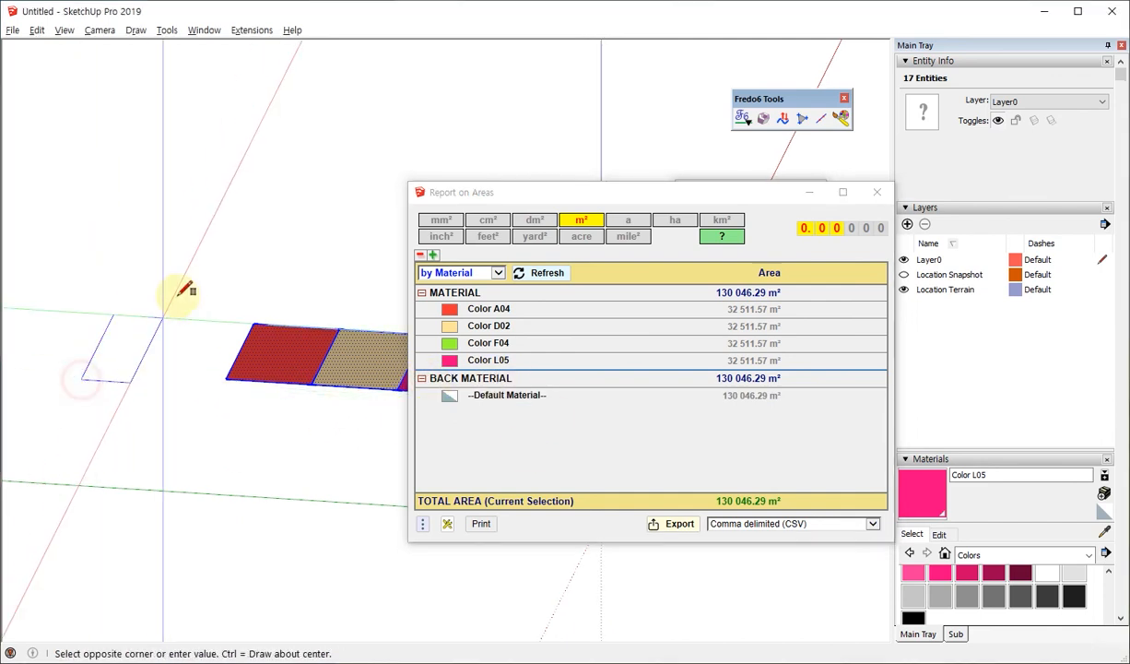
pyautogui.click(182, 290)
pyautogui.press('space')
pyautogui.scroll(3, 118, 329)
pyautogui.moveTo(118, 329); pyautogui.dragTo(157, 71, button='middle')
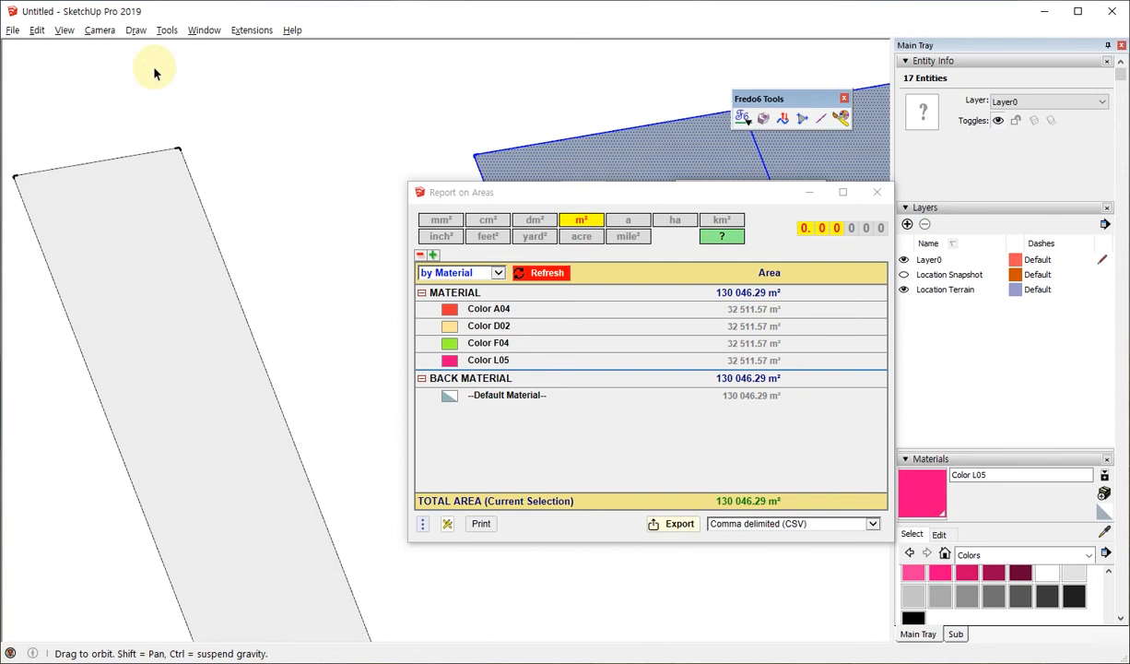
pyautogui.moveTo(147, 283); pyautogui.dragTo(167, 234, button='middle')
pyautogui.click(167, 234)
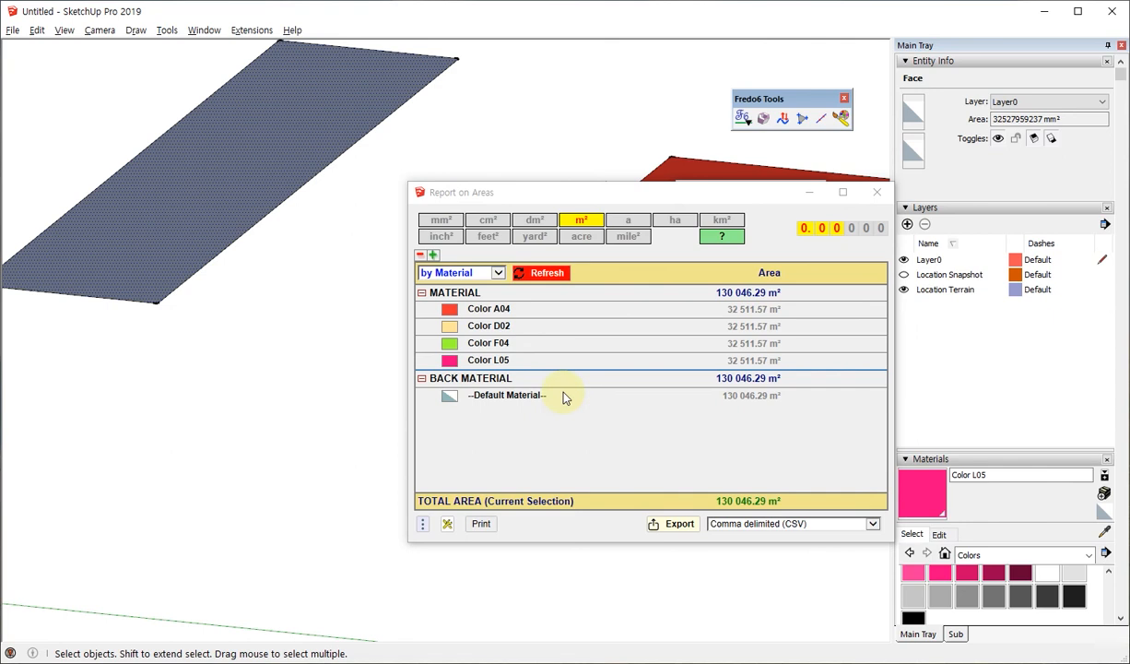
# Delete the extra rectangle beside the coloured row together with its edges
pyautogui.scroll(-5, 212, 318)
pyautogui.moveTo(244, 343)
pyautogui.mouseDown(button='middle')
pyautogui.moveTo(103, 368)
pyautogui.moveTo(226, 353)
pyautogui.mouseUp(button='middle')
pyautogui.doubleClick(90, 274)
pyautogui.press('Delete')
# Split the green face with a diagonal line and erase the outer half, leaving a triangle next to the pink face
pyautogui.scroll(4, 253, 285)
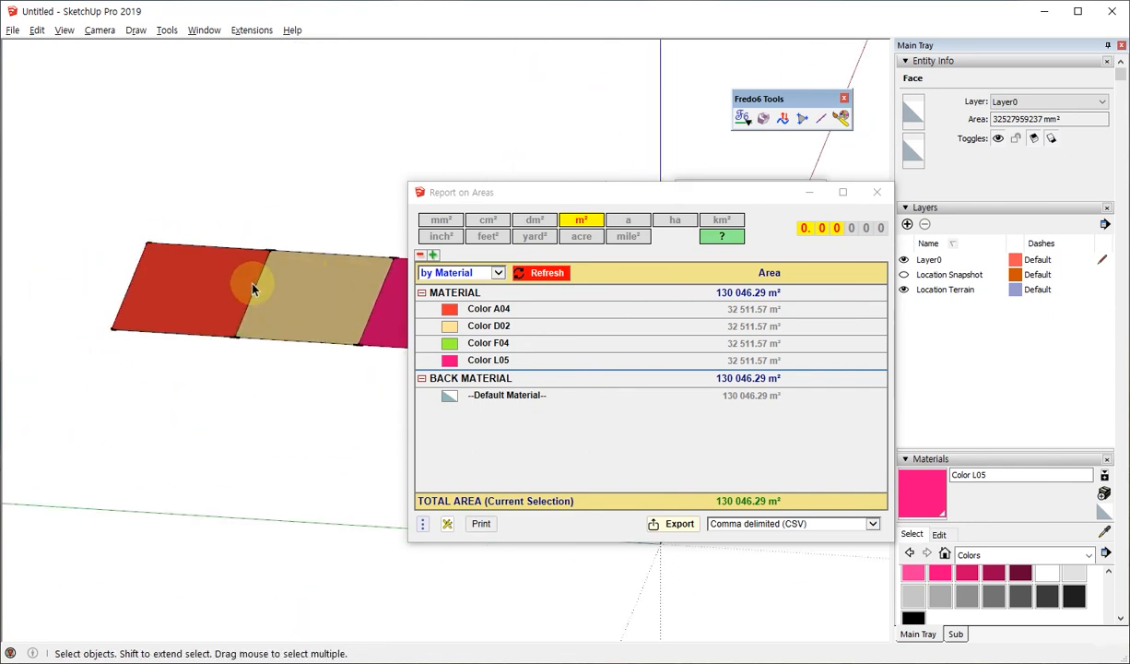
pyautogui.moveTo(241, 277); pyautogui.dragTo(91, 346, button='middle')
pyautogui.scroll(-5, 151, 340)
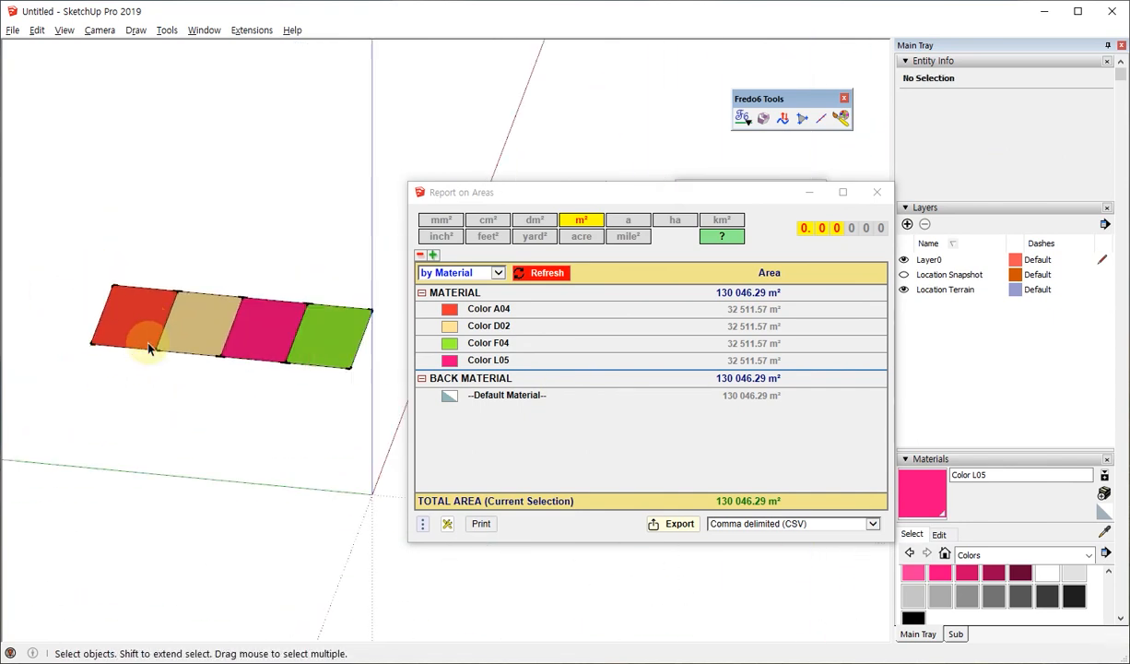
pyautogui.scroll(2, 126, 321)
pyautogui.moveTo(328, 391)
pyautogui.mouseDown(button='middle')
pyautogui.moveTo(100, 346)
pyautogui.moveTo(250, 369)
pyautogui.mouseUp(button='middle')
pyautogui.scroll(2, 251, 370)
pyautogui.press('l')
pyautogui.click(170, 245)
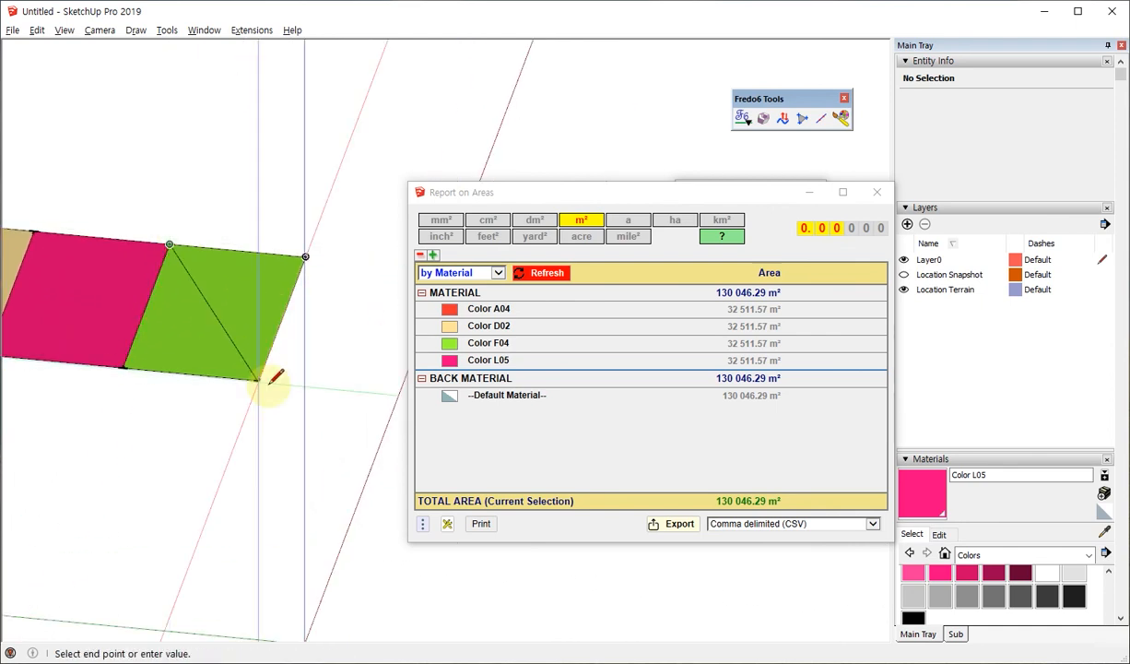
pyautogui.press('space')
pyautogui.press('e')
pyautogui.moveTo(308, 276); pyautogui.dragTo(291, 243)
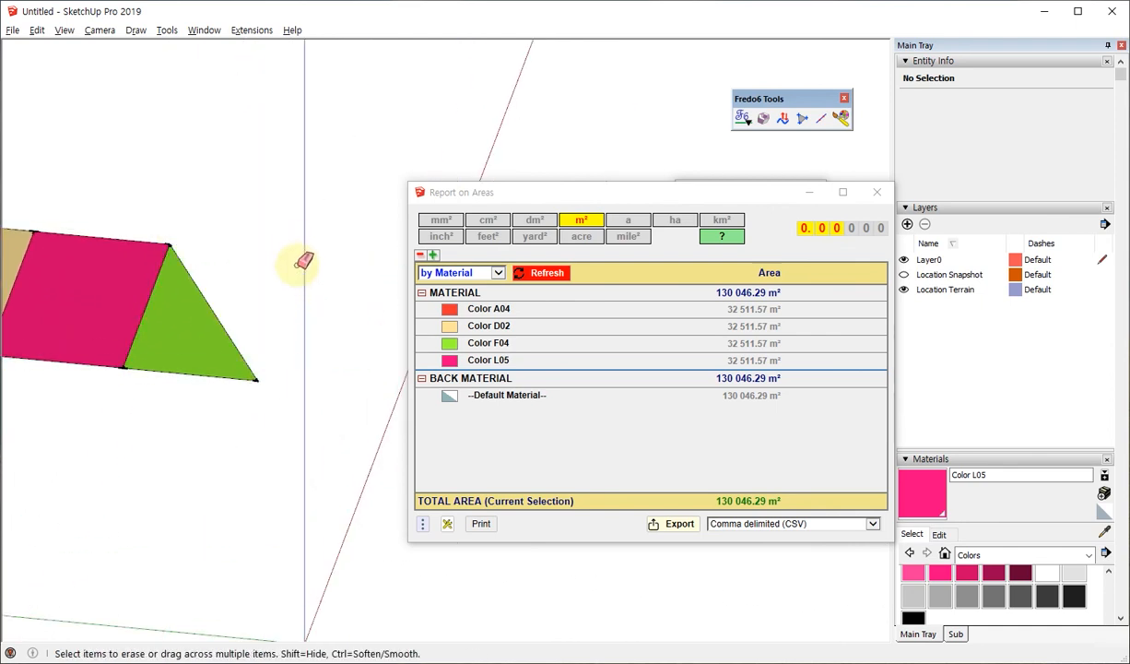
# Refresh the area report for the modified model and highlight the area of the green material Color F04
pyautogui.press('space')
pyautogui.scroll(-2, 303, 308)
pyautogui.moveTo(309, 313); pyautogui.dragTo(443, 295, button='middle')
pyautogui.click(541, 273)
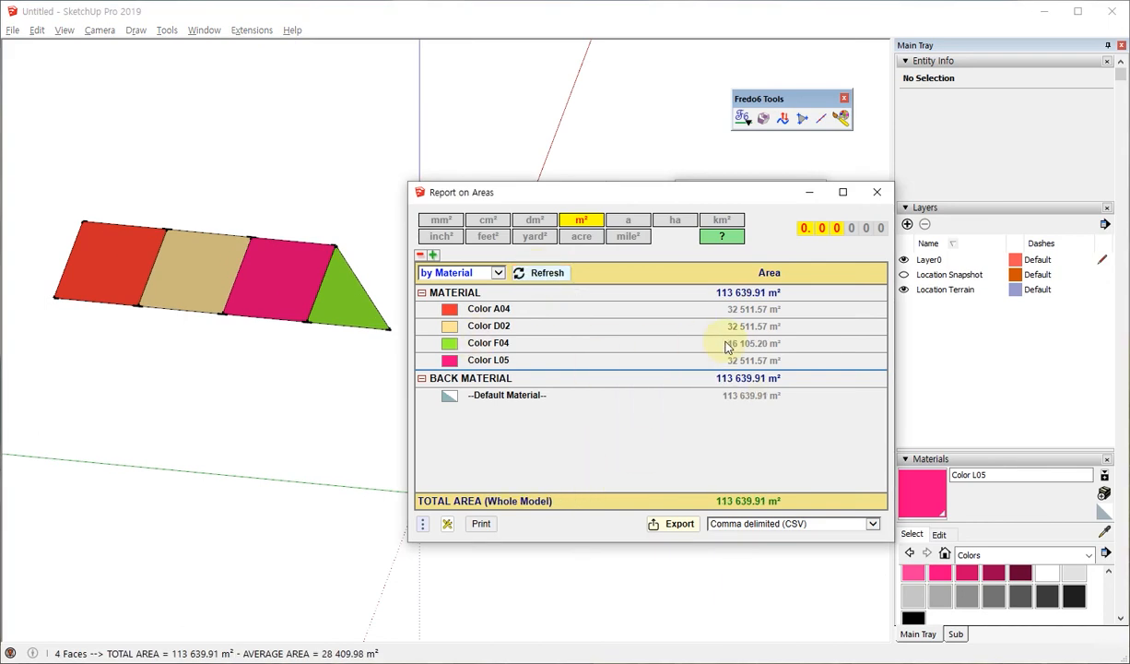
pyautogui.moveTo(725, 345)
pyautogui.moveTo(727, 342); pyautogui.dragTo(791, 342)
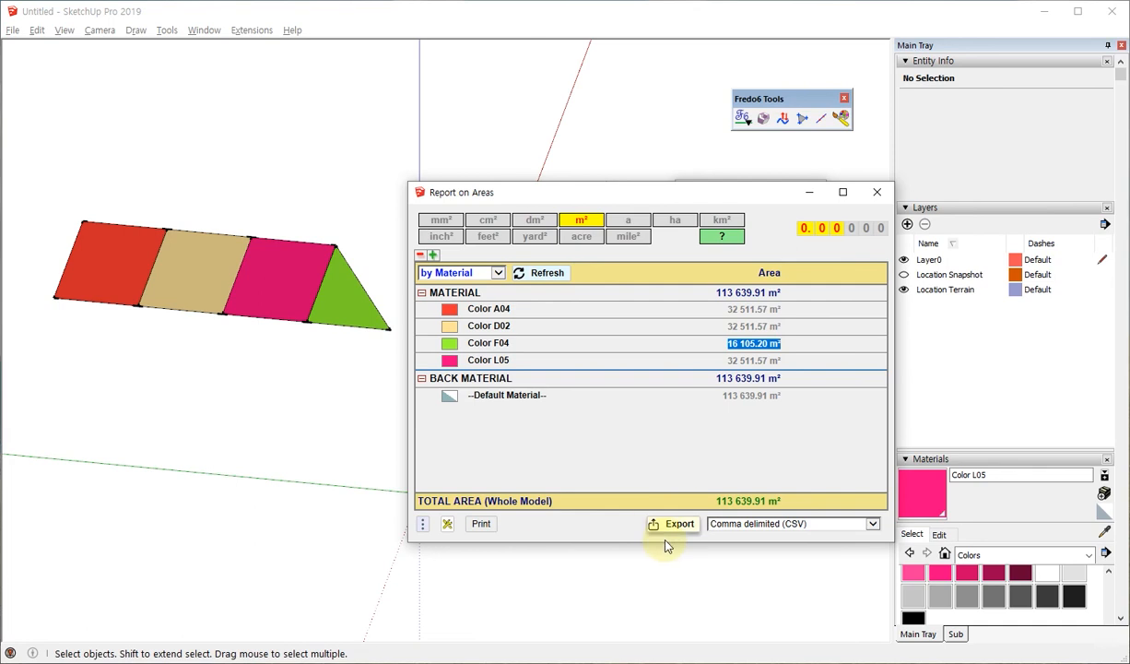
# Export the area report to the desktop as Comma delimited (CSV) and open the exported file in Excel
pyautogui.click(802, 526)
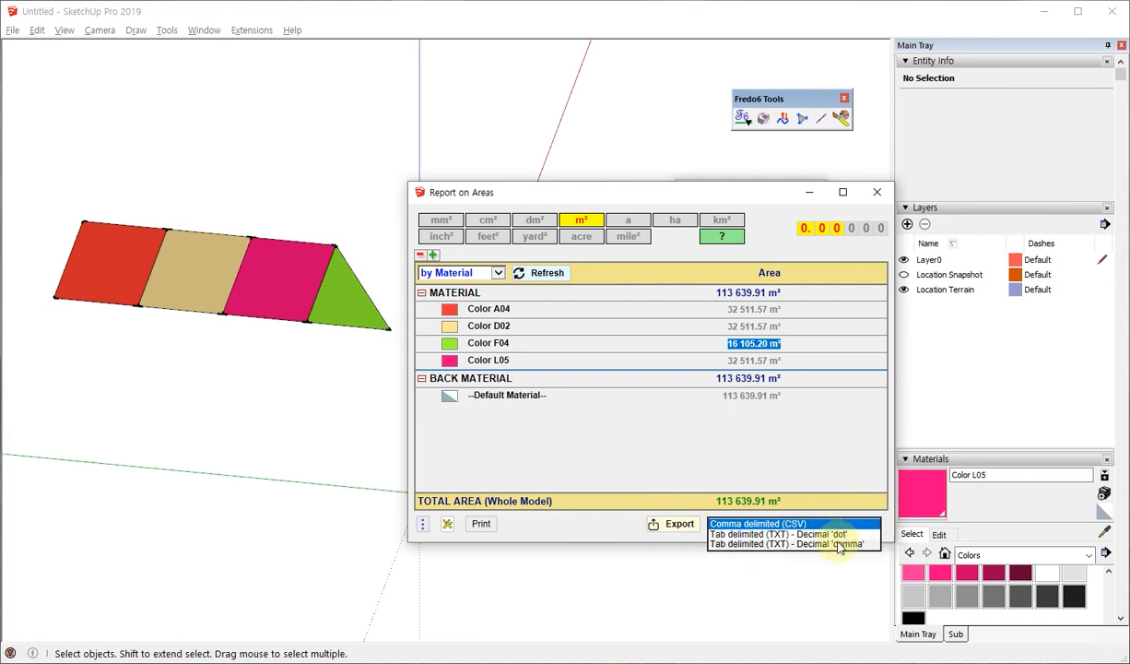
pyautogui.click(609, 536)
pyautogui.click(687, 532)
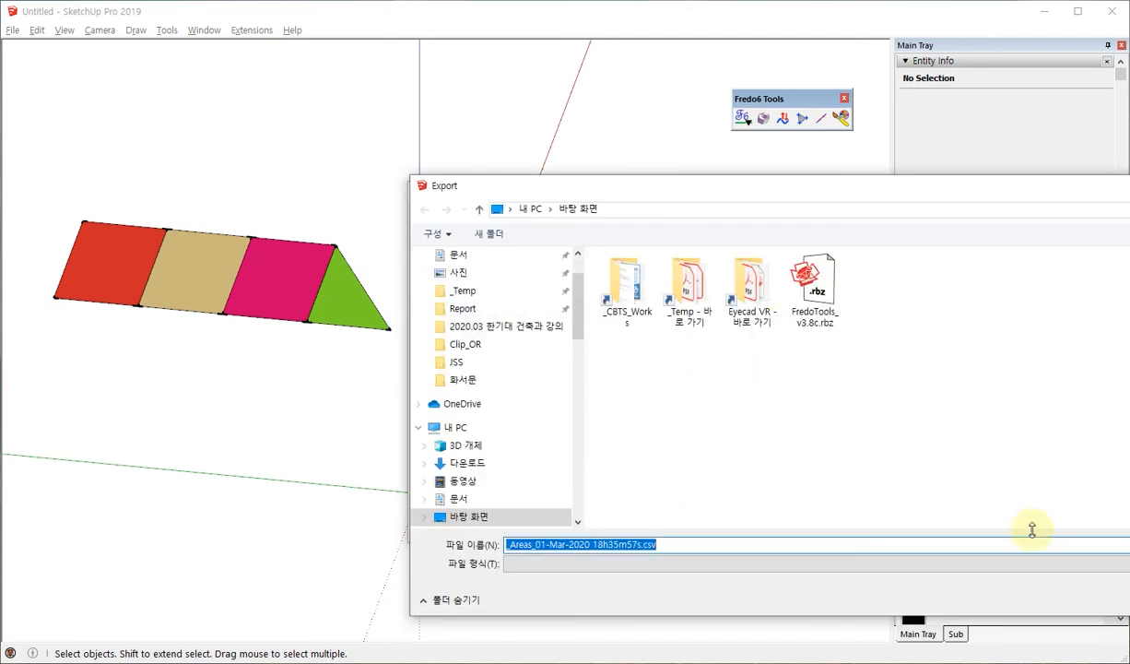
pyautogui.moveTo(857, 185); pyautogui.dragTo(569, 79)
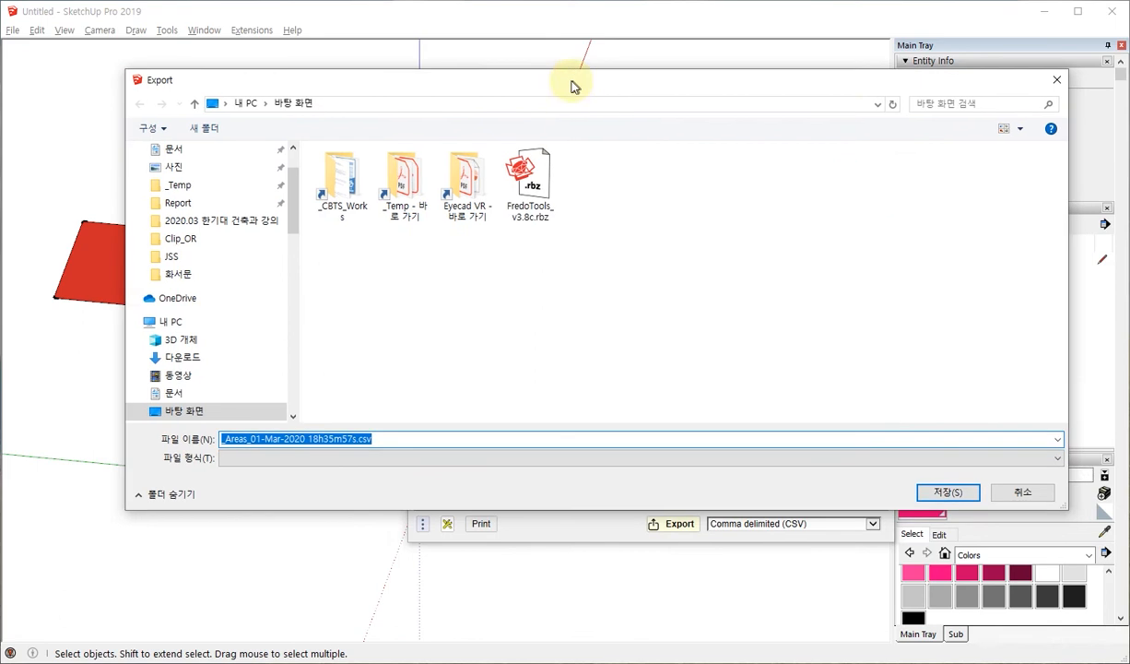
pyautogui.click(944, 494)
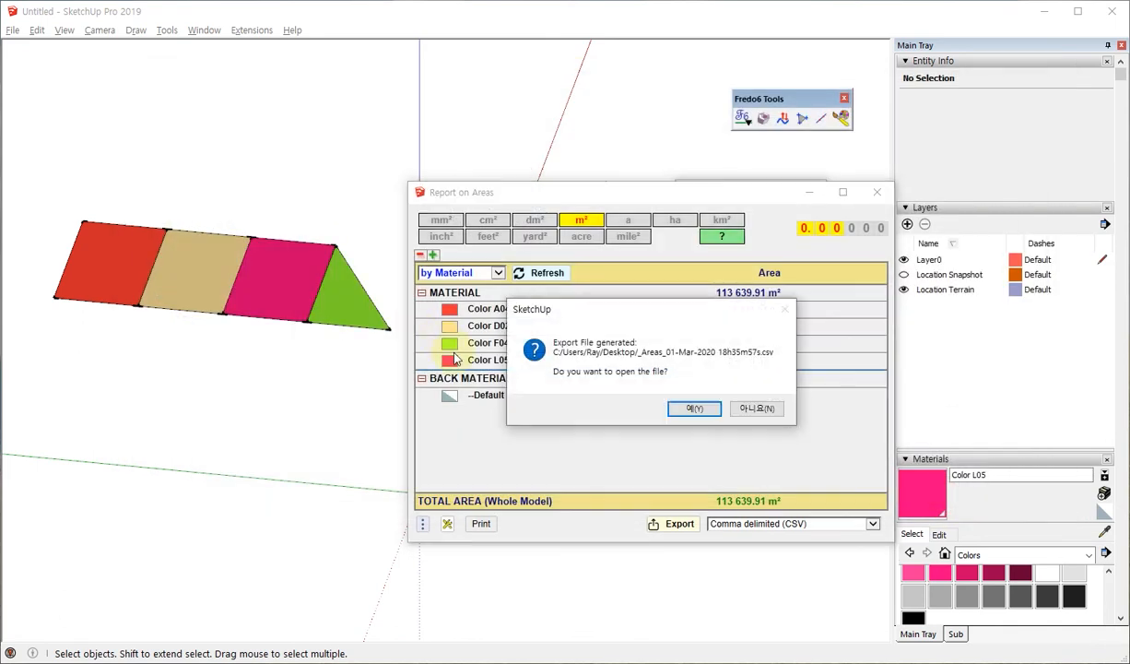
pyautogui.click(684, 413)
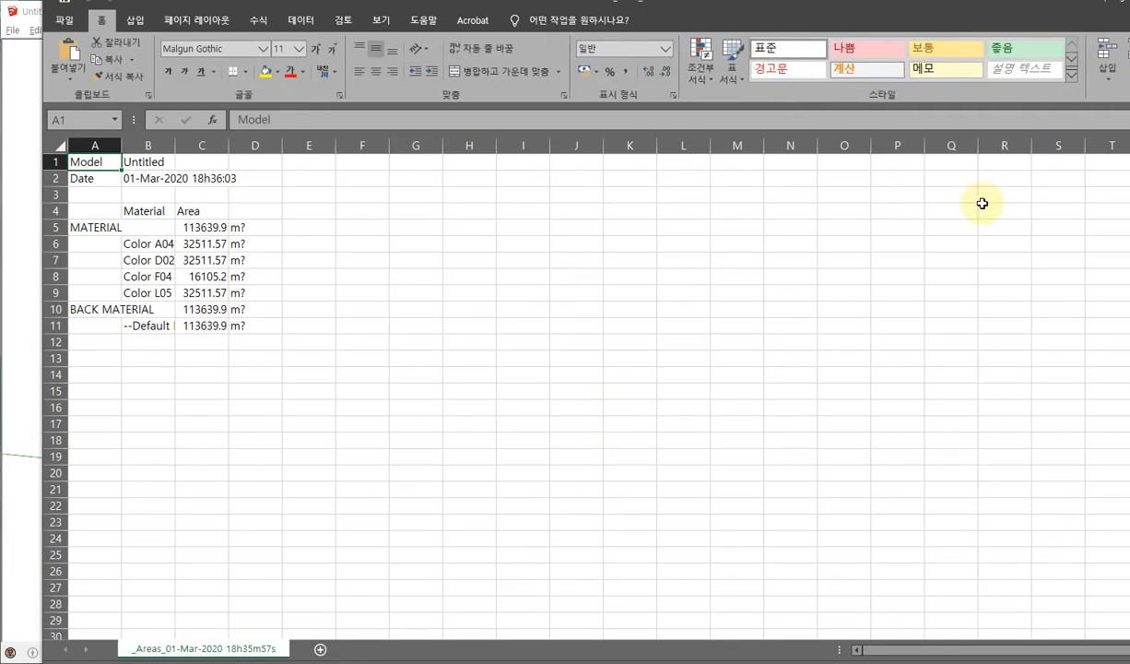
# Shrink the Excel window to fit the screen and autofit the widths of columns A, B and C
pyautogui.moveTo(1129, 2)
pyautogui.mouseDown()
pyautogui.moveTo(1052, 71)
pyautogui.moveTo(988, 57)
pyautogui.mouseUp()
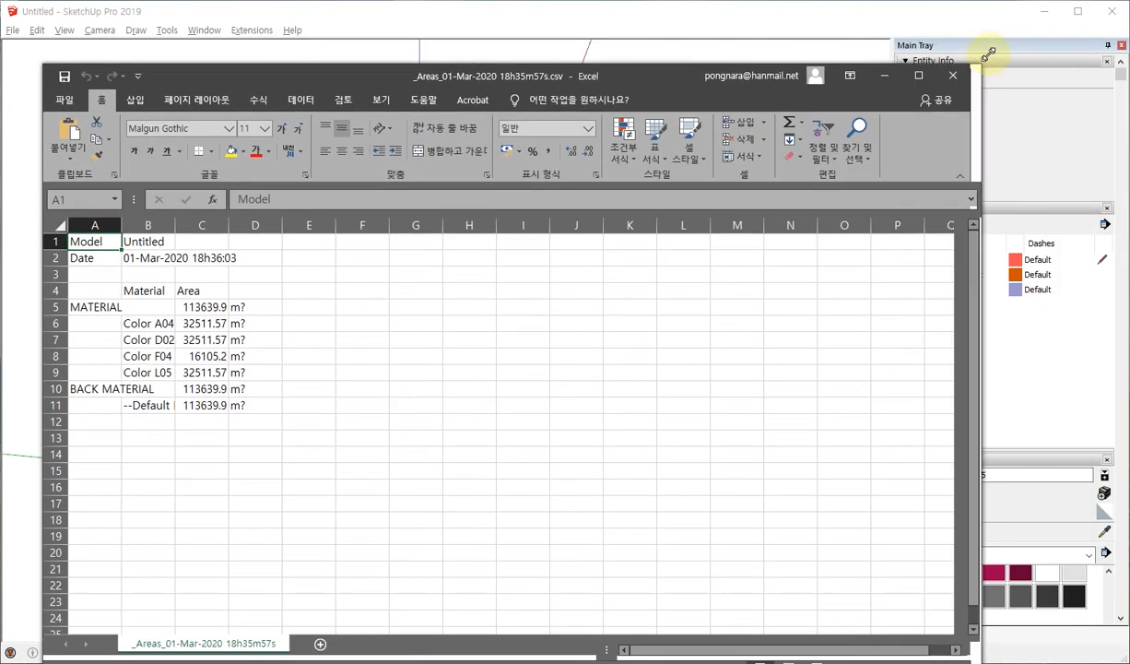
pyautogui.doubleClick(121, 220)
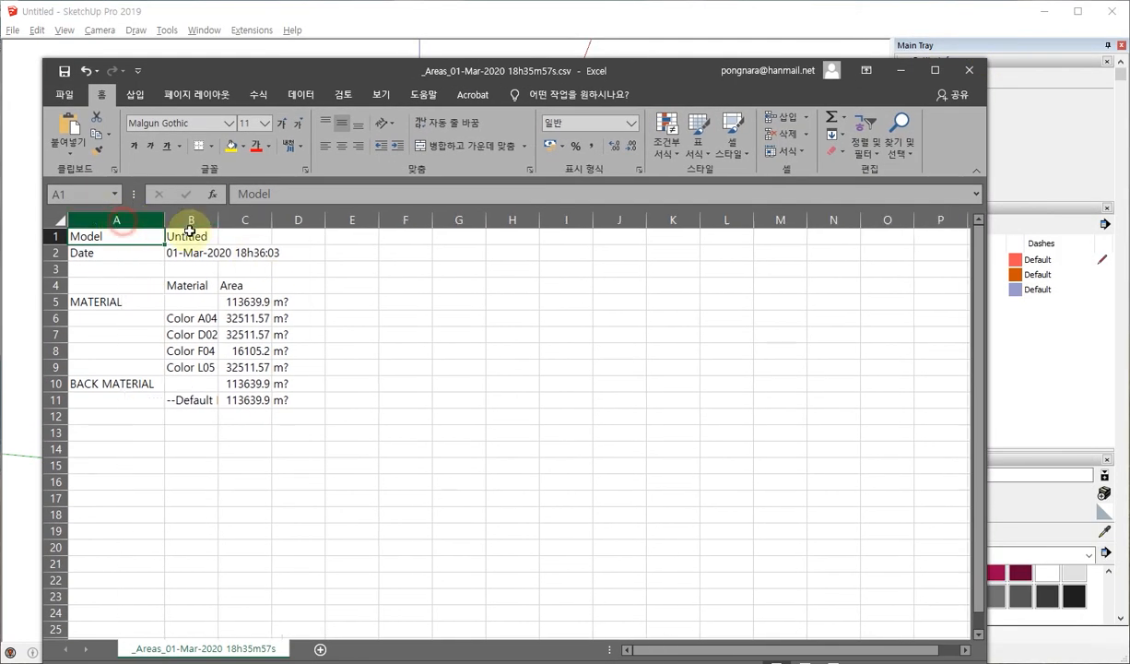
pyautogui.doubleClick(217, 220)
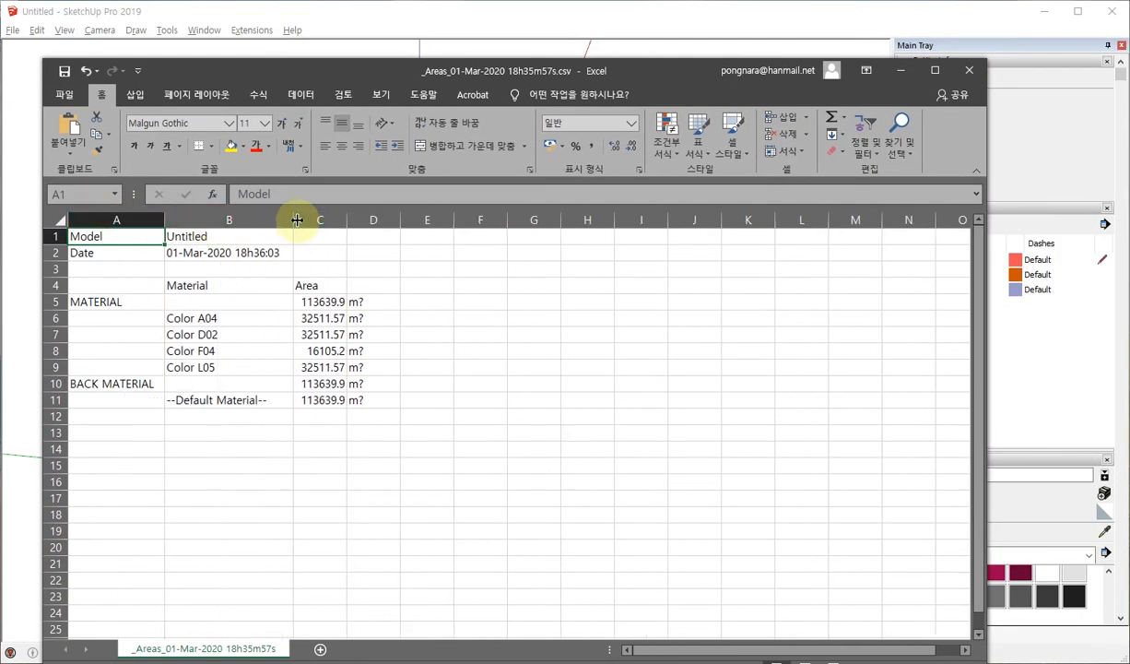
pyautogui.doubleClick(347, 221)
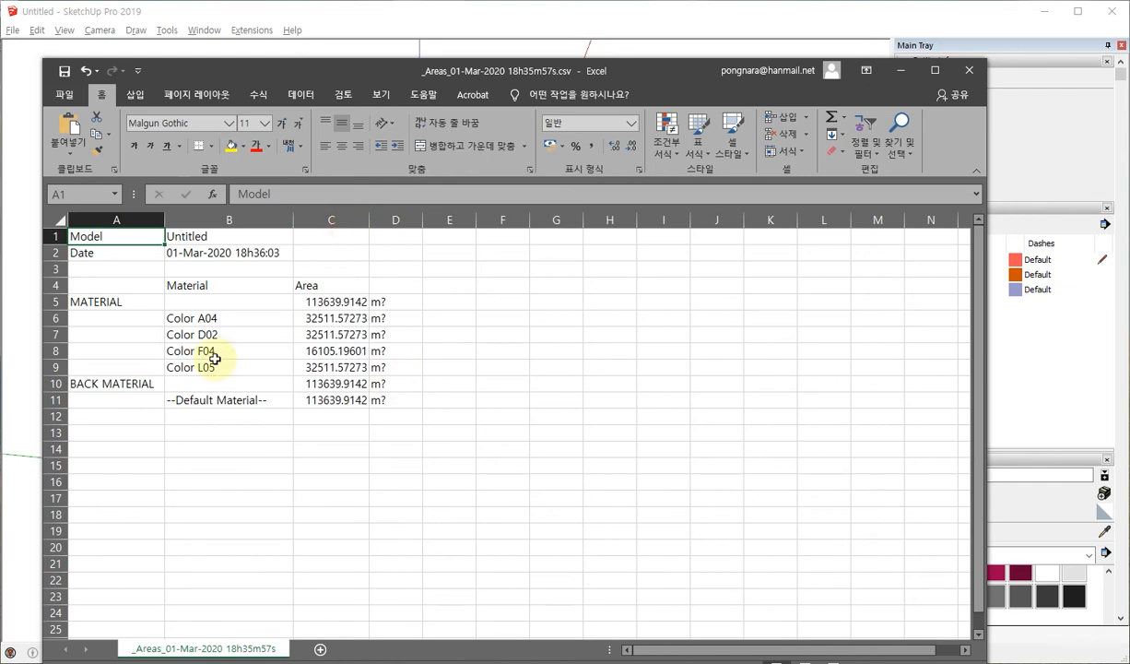
# Examine the material names and their area values in the exported spreadsheet, including the Back Material rows
pyautogui.click(209, 318)
pyautogui.click(209, 335)
pyautogui.click(208, 351)
pyautogui.click(211, 367)
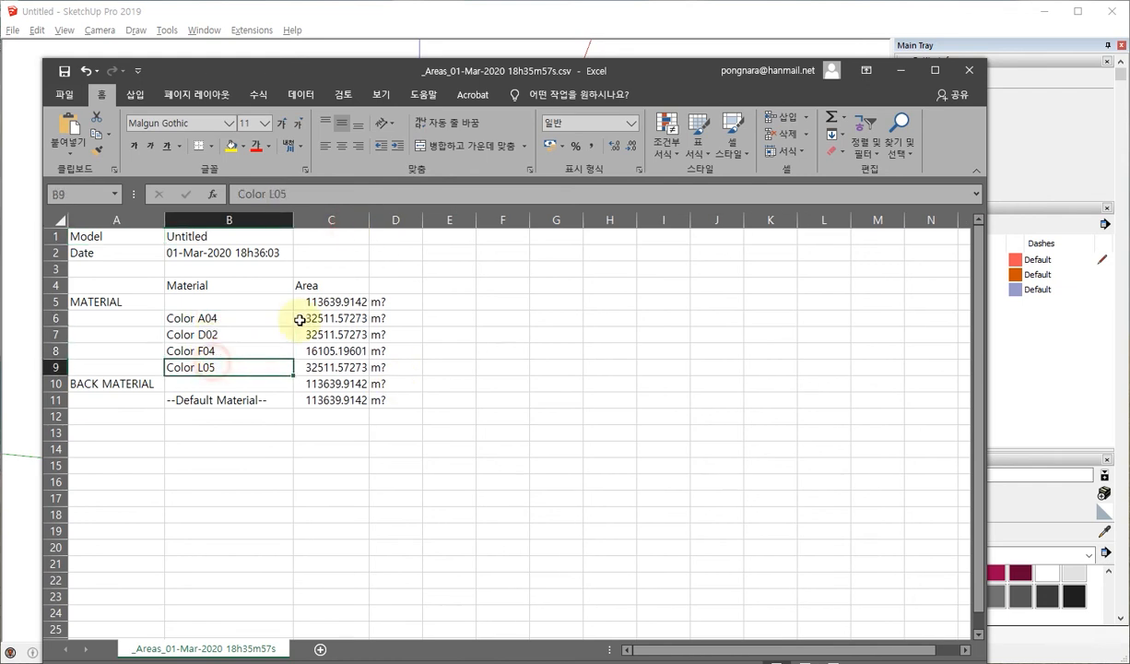
pyautogui.click(309, 302)
pyautogui.click(322, 318)
pyautogui.click(324, 368)
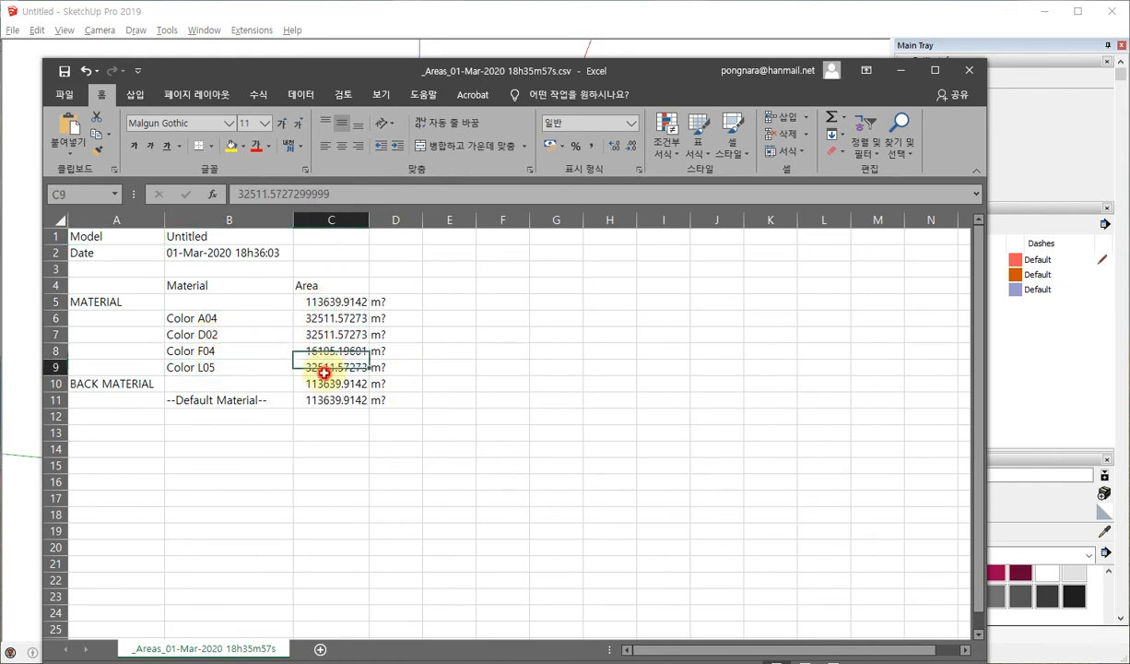
pyautogui.click(325, 384)
pyautogui.click(329, 401)
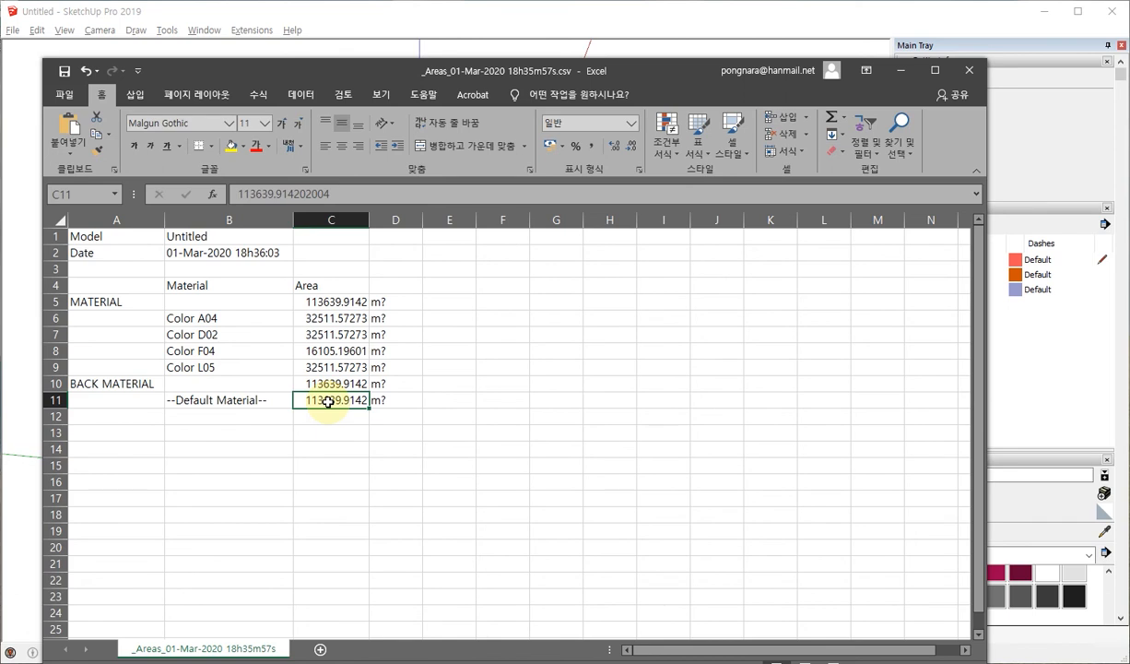
# Close the exported spreadsheet and the area report window
pyautogui.click(968, 70)
pyautogui.click(691, 334)
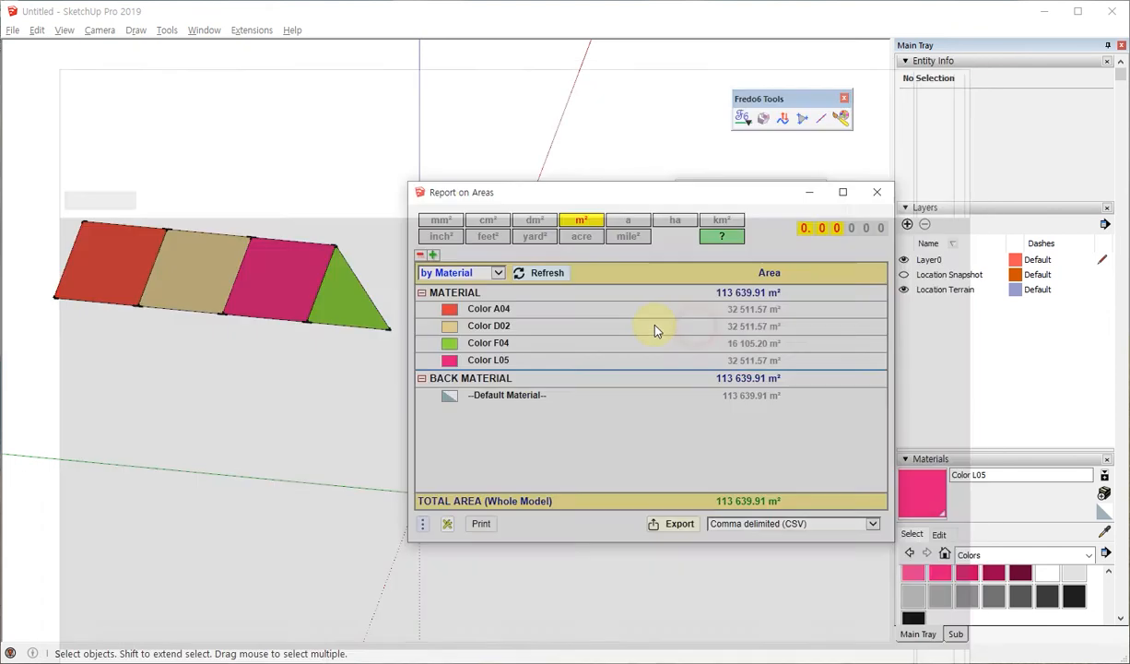
pyautogui.click(876, 191)
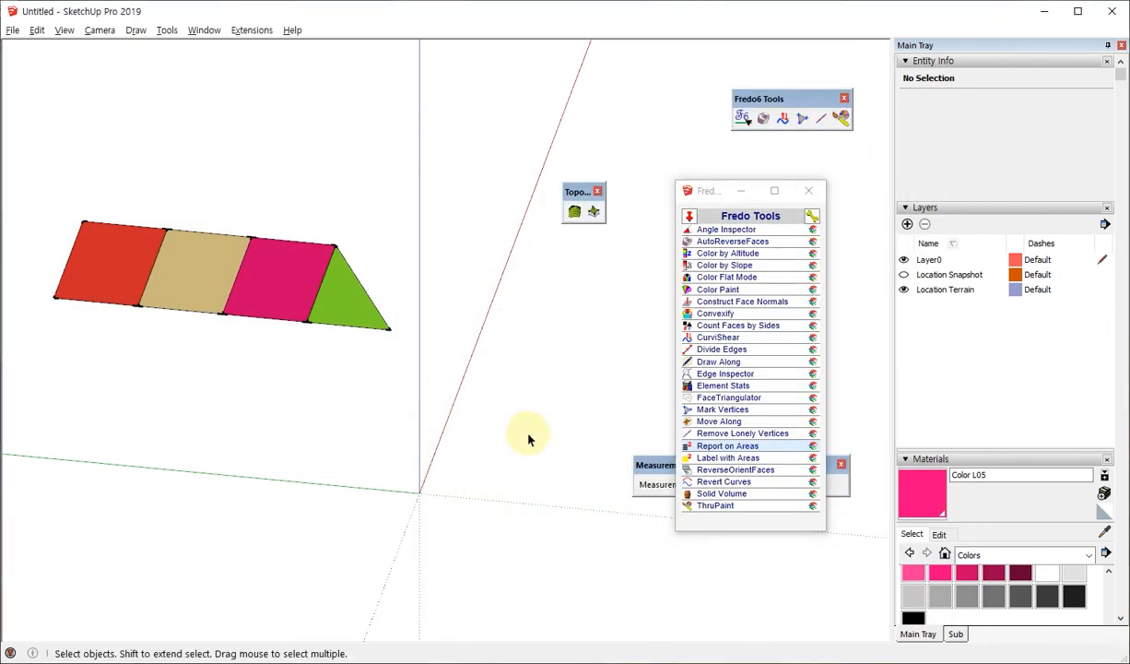
# Draw a rectangle in the empty space beside the coloured row and push-pull it up into a box
pyautogui.moveTo(576, 497); pyautogui.dragTo(307, 486, button='middle')
pyautogui.press('r')
pyautogui.click(315, 454)
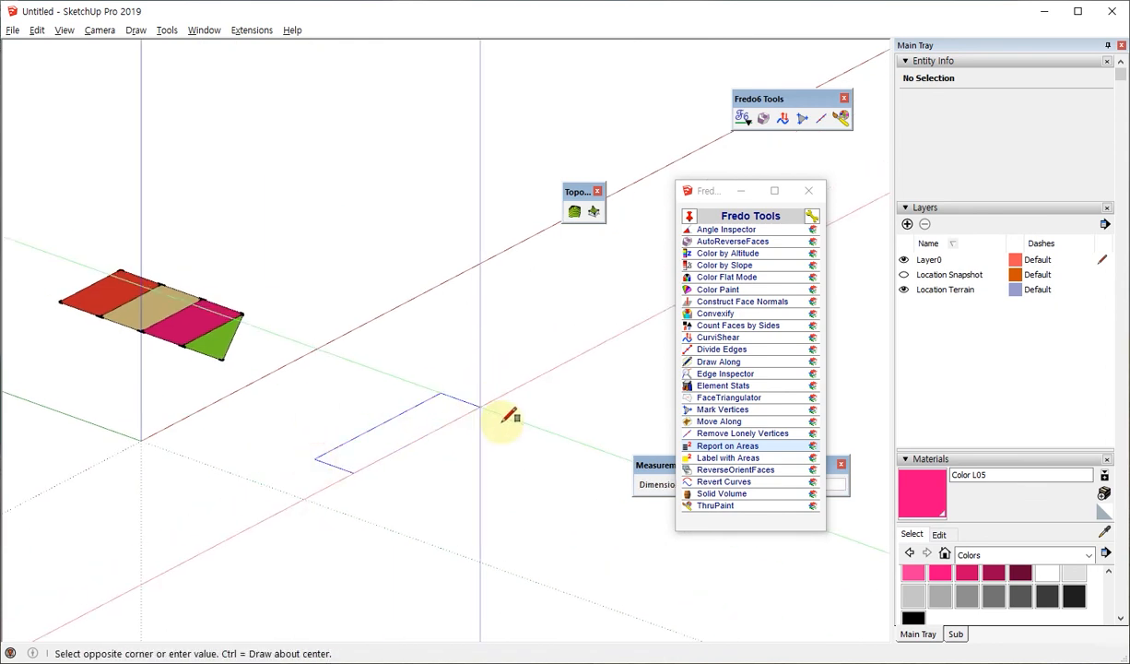
pyautogui.click(519, 411)
pyautogui.press('p')
pyautogui.moveTo(397, 440); pyautogui.dragTo(399, 378)
pyautogui.click(399, 378)
# Draw a diagonal on the box's long side, push the upper half away to form a wedge, and select the whole wedge
pyautogui.press('l')
pyautogui.click(382, 480)
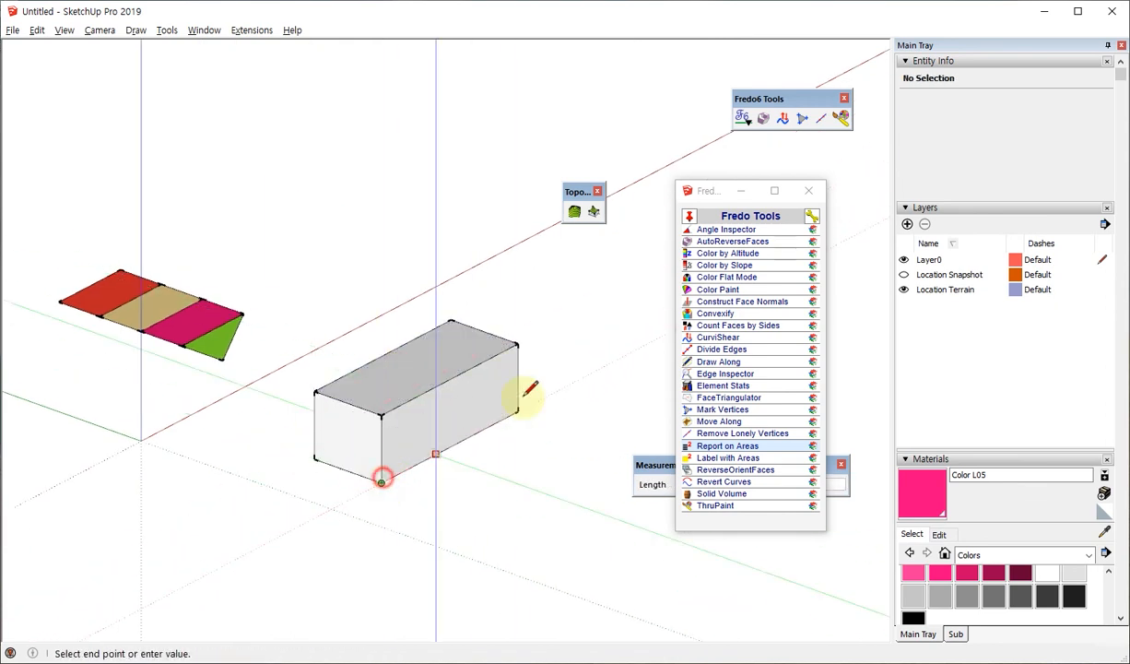
pyautogui.click(514, 345)
pyautogui.press('p')
pyautogui.click(398, 430)
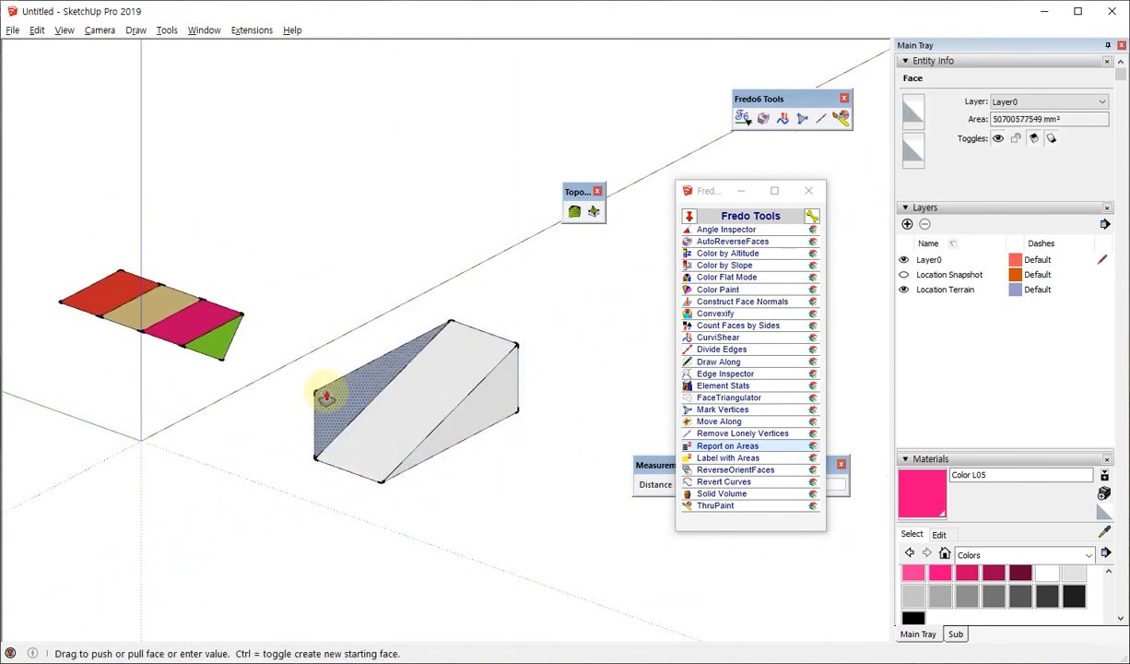
pyautogui.click(321, 391)
pyautogui.press('space')
pyautogui.tripleClick(465, 389)
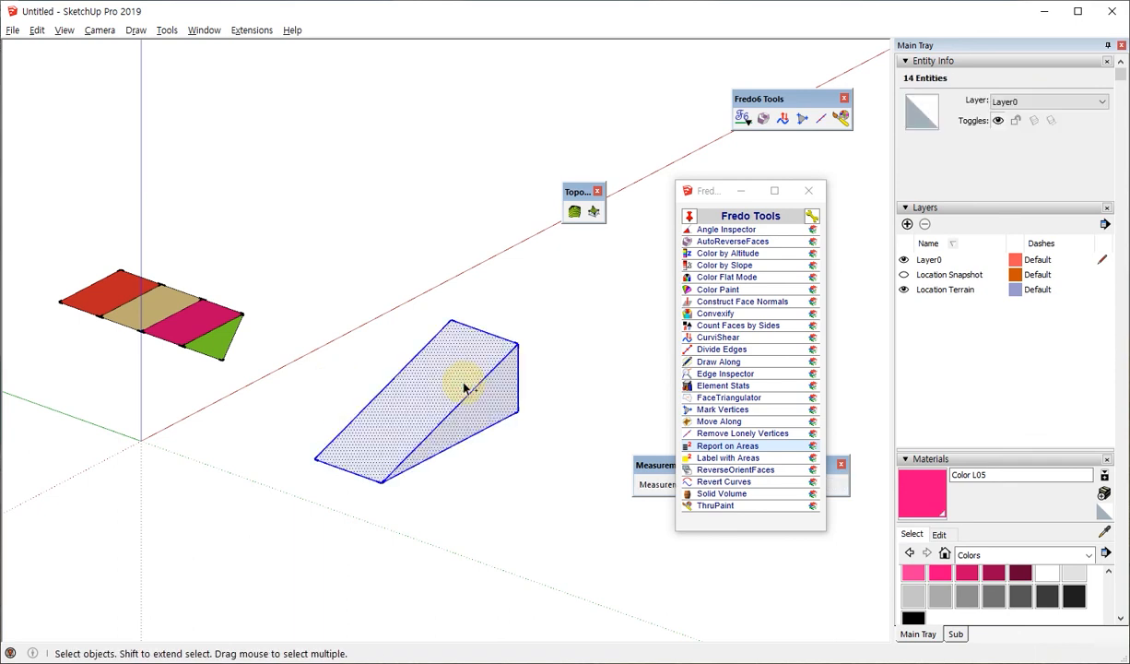
# Group the selected wedge and check the solid group's volume in its entity information
pyautogui.hotkey('ctrl', 'g')
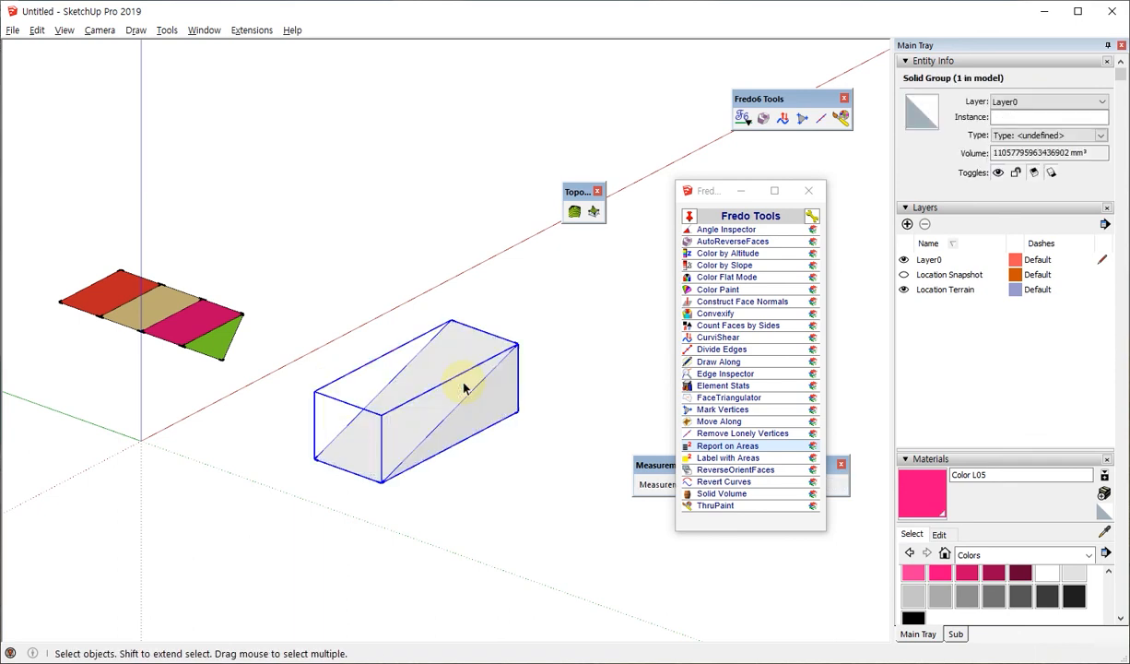
pyautogui.scroll(4, 486, 406)
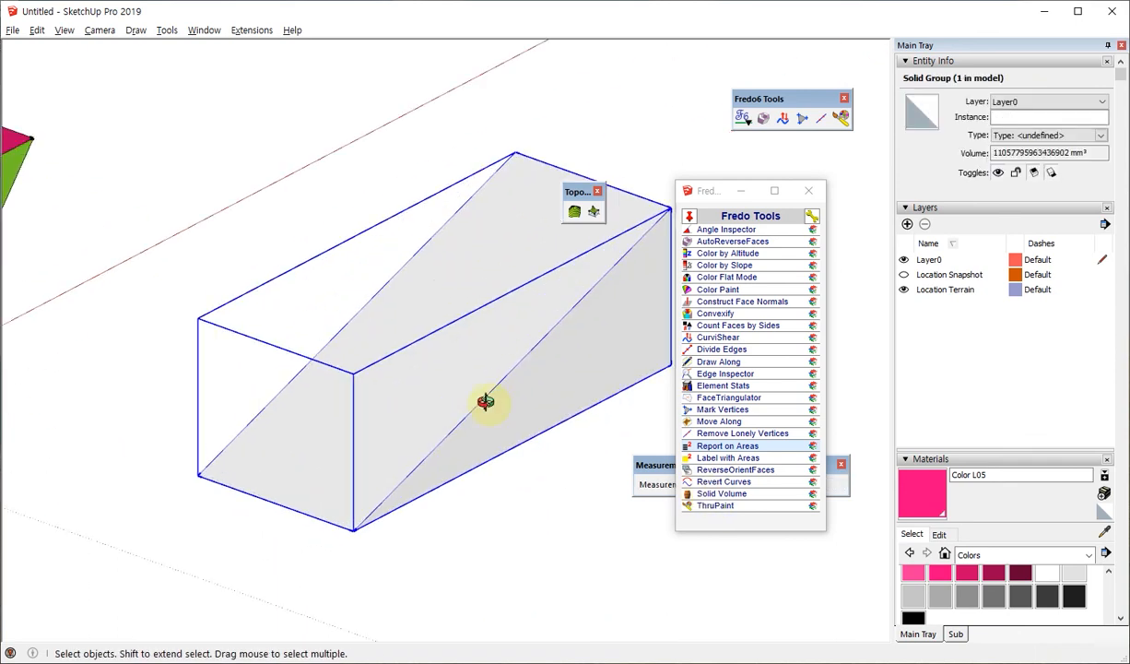
pyautogui.scroll(-5, 292, 457)
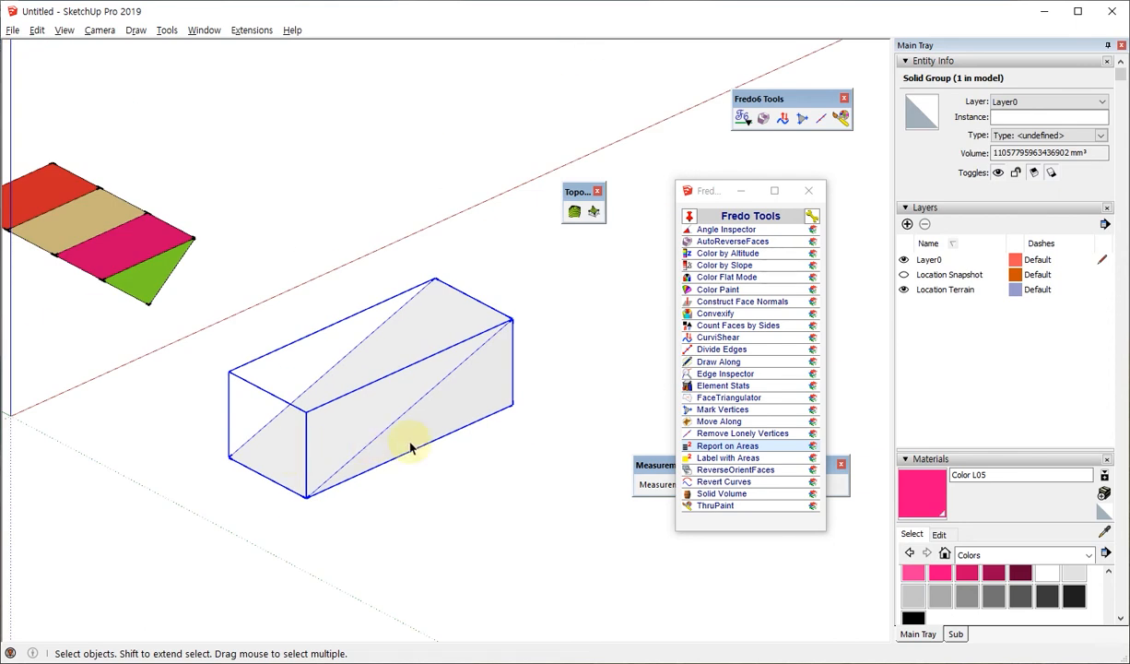
pyautogui.moveTo(1097, 150); pyautogui.dragTo(996, 151)
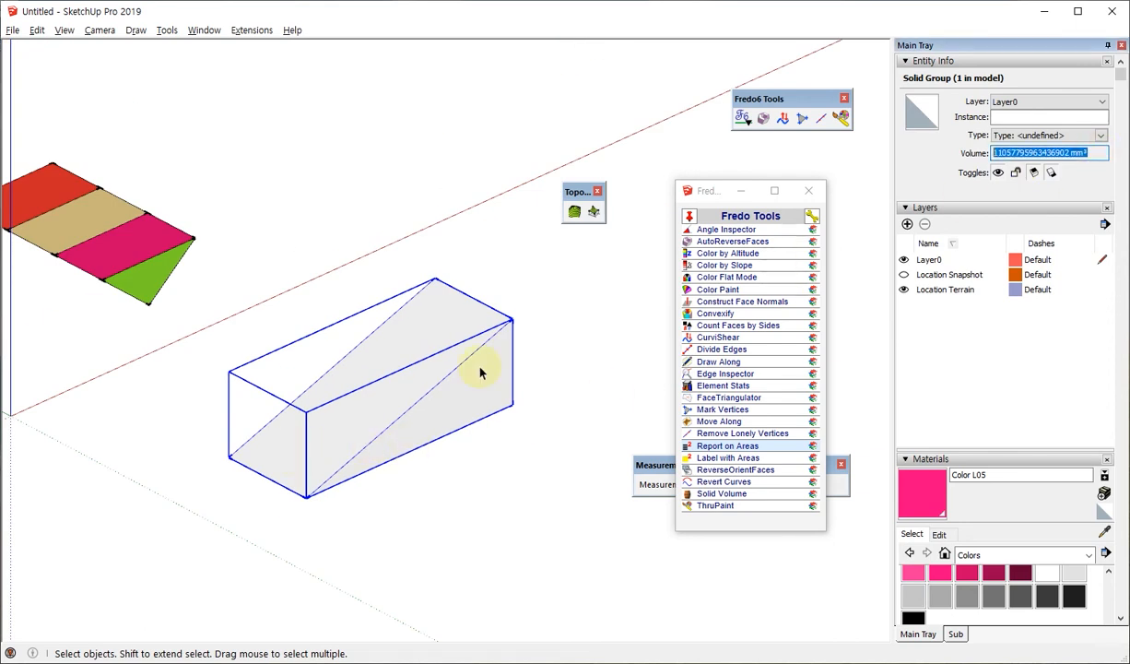
pyautogui.middleClick(468, 354)
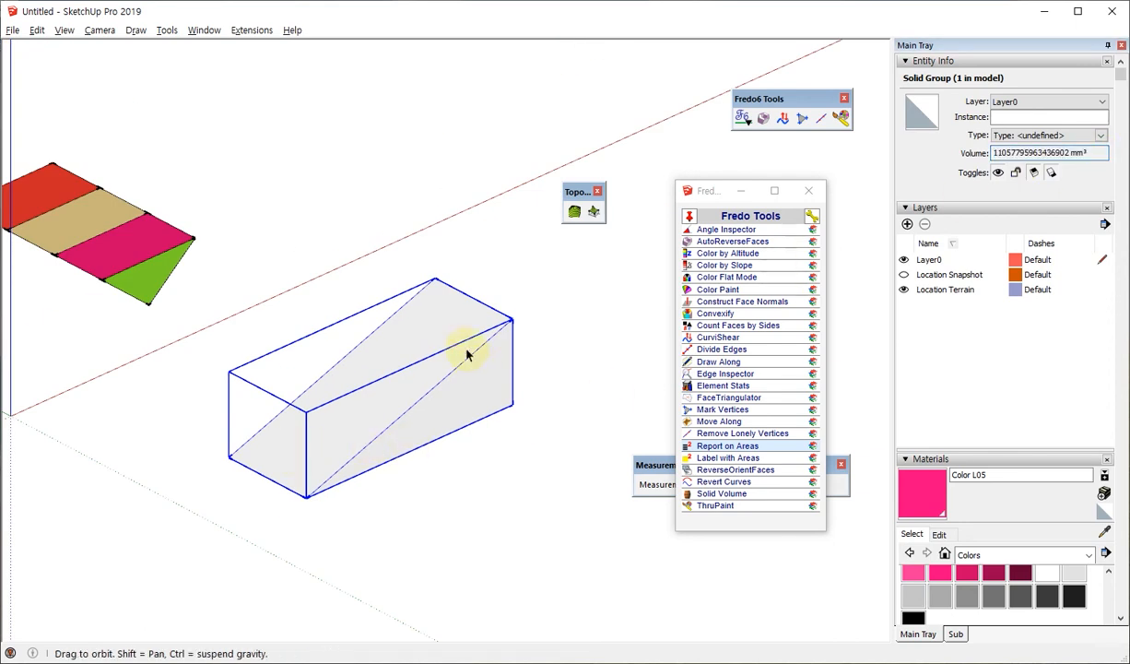
# Run Solid Volume on the wedge group and view its volume in litres, cm³, mm³, inch³, ft³ and UK gallons, ending on m³
pyautogui.click(736, 497)
pyautogui.moveTo(590, 95); pyautogui.dragTo(411, 127)
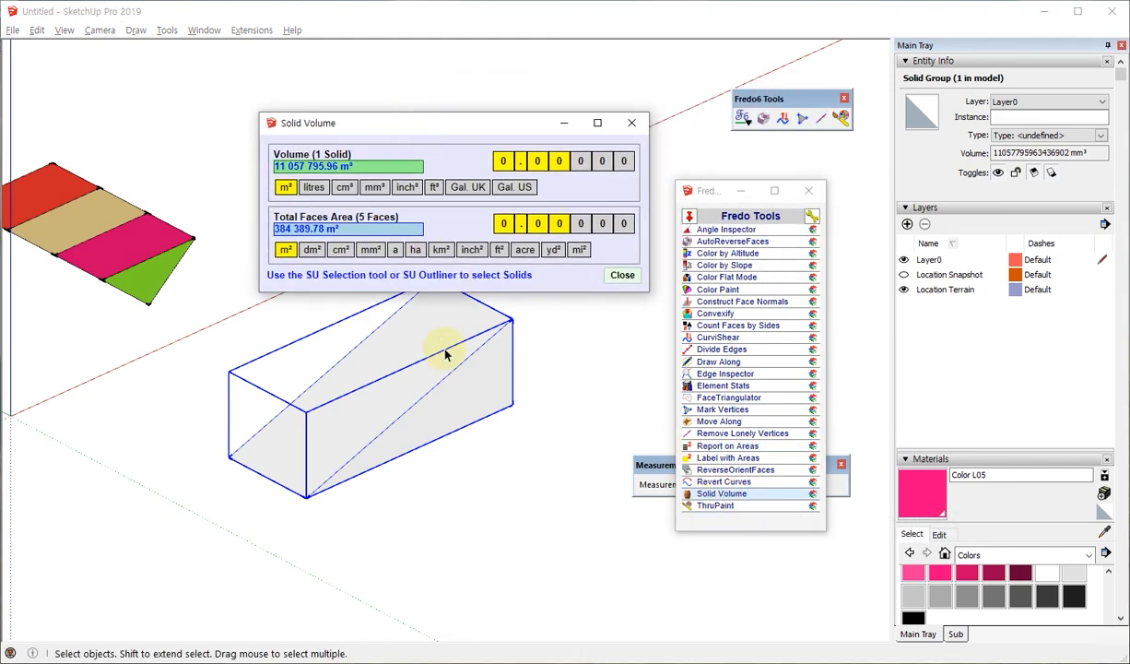
pyautogui.click(313, 187)
pyautogui.click(344, 187)
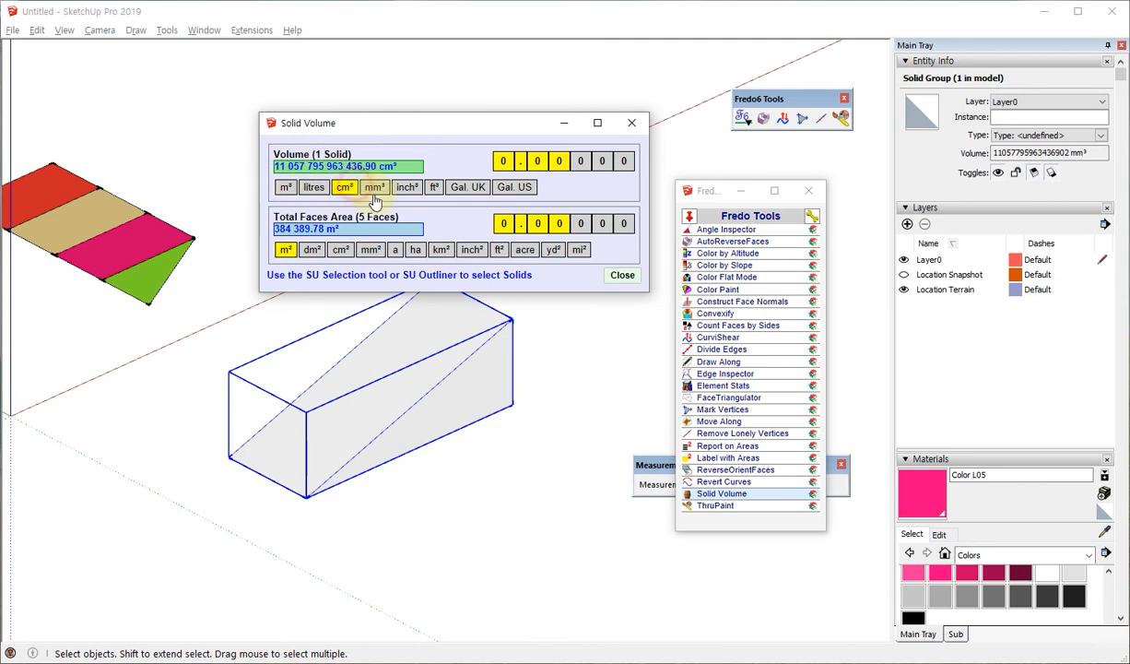
pyautogui.click(375, 187)
pyautogui.click(409, 187)
pyautogui.click(434, 187)
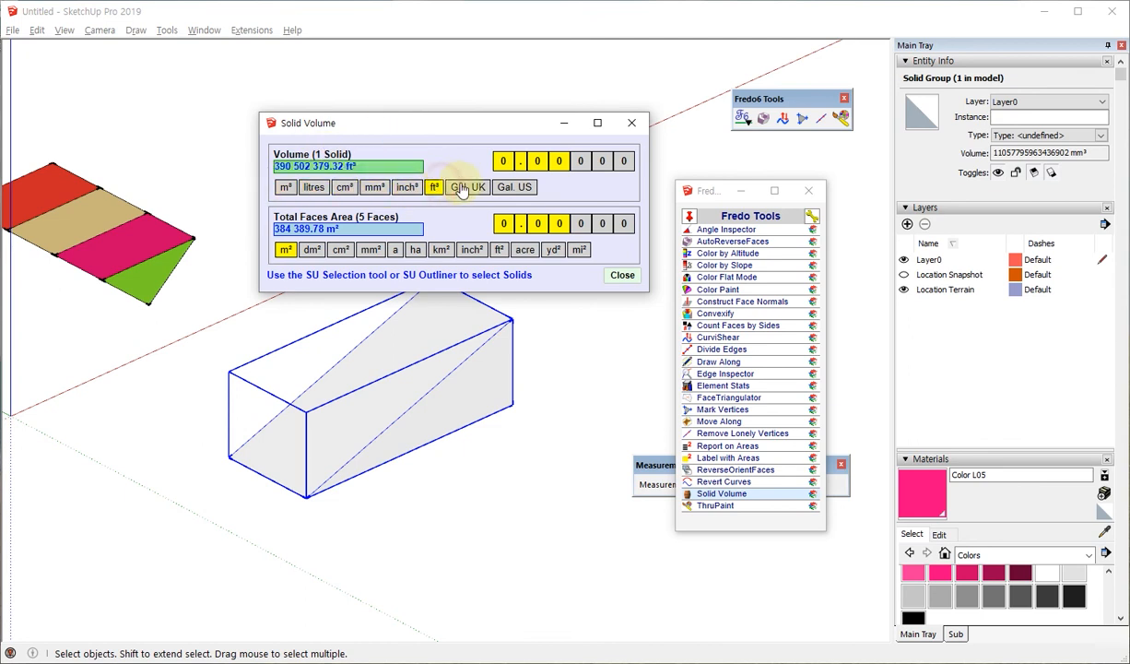
pyautogui.click(467, 187)
pyautogui.click(287, 187)
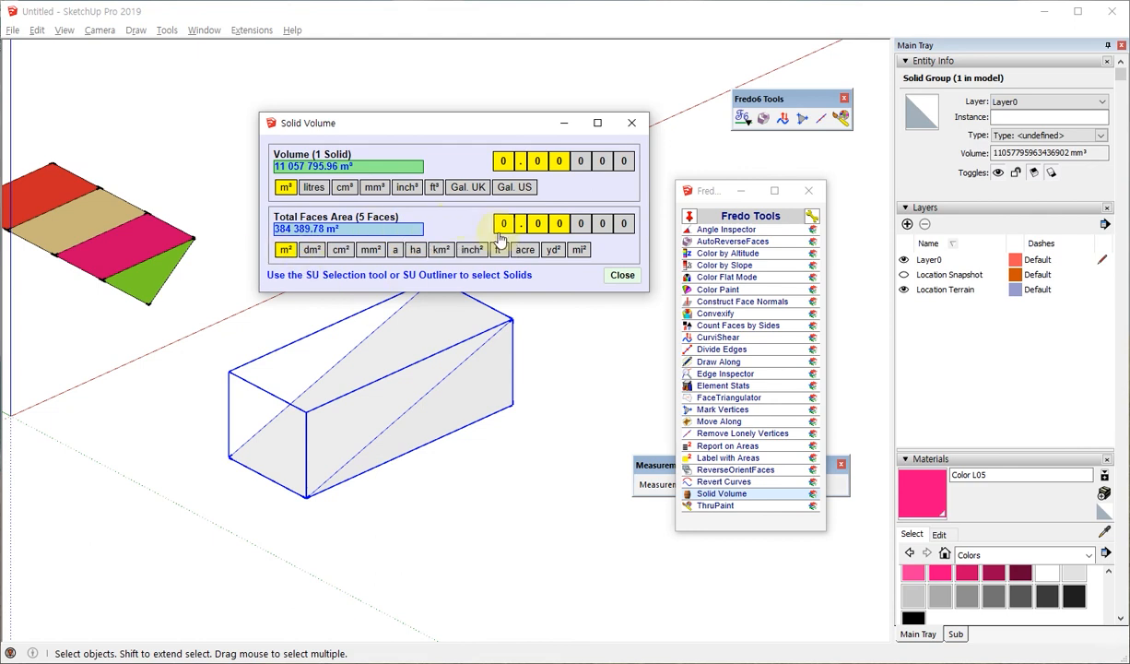
# View the wedge's total faces area in dm², cm², mm², ha and km², return it to m², and close the Solid Volume report
pyautogui.click(311, 251)
pyautogui.click(341, 250)
pyautogui.click(371, 250)
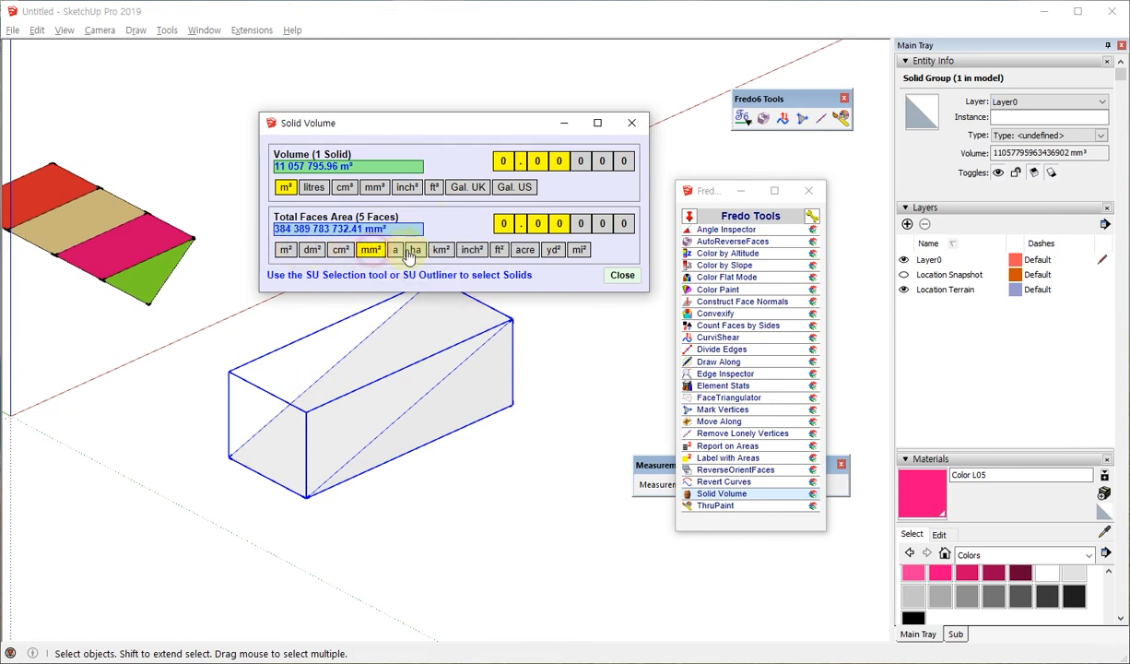
pyautogui.click(413, 251)
pyautogui.click(441, 251)
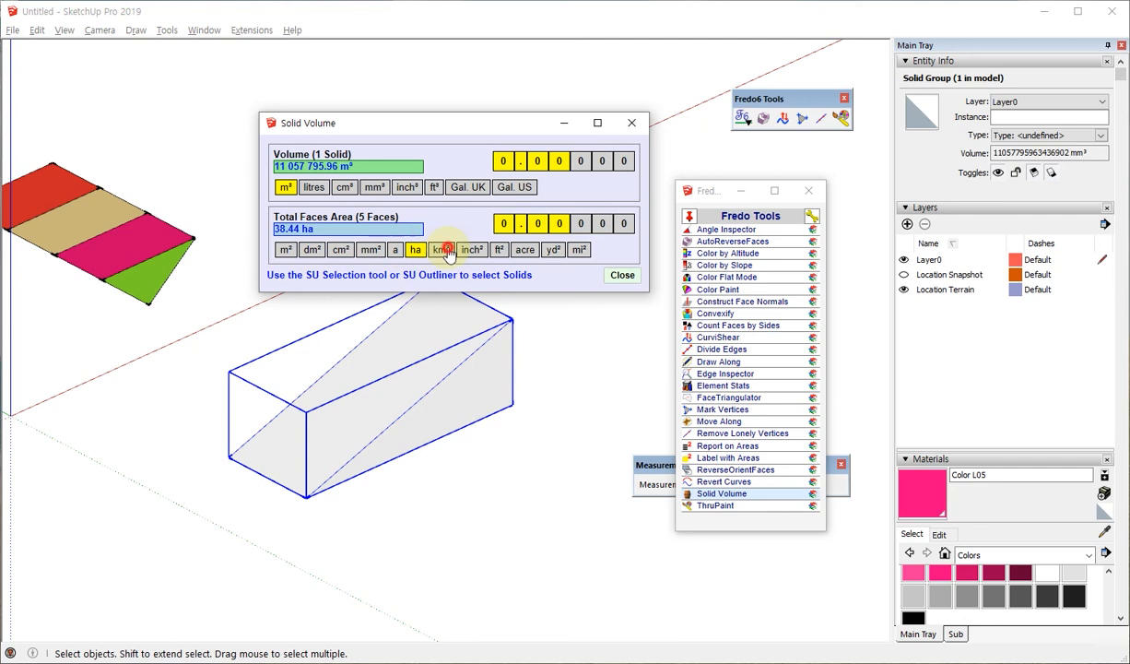
pyautogui.click(375, 252)
pyautogui.click(286, 252)
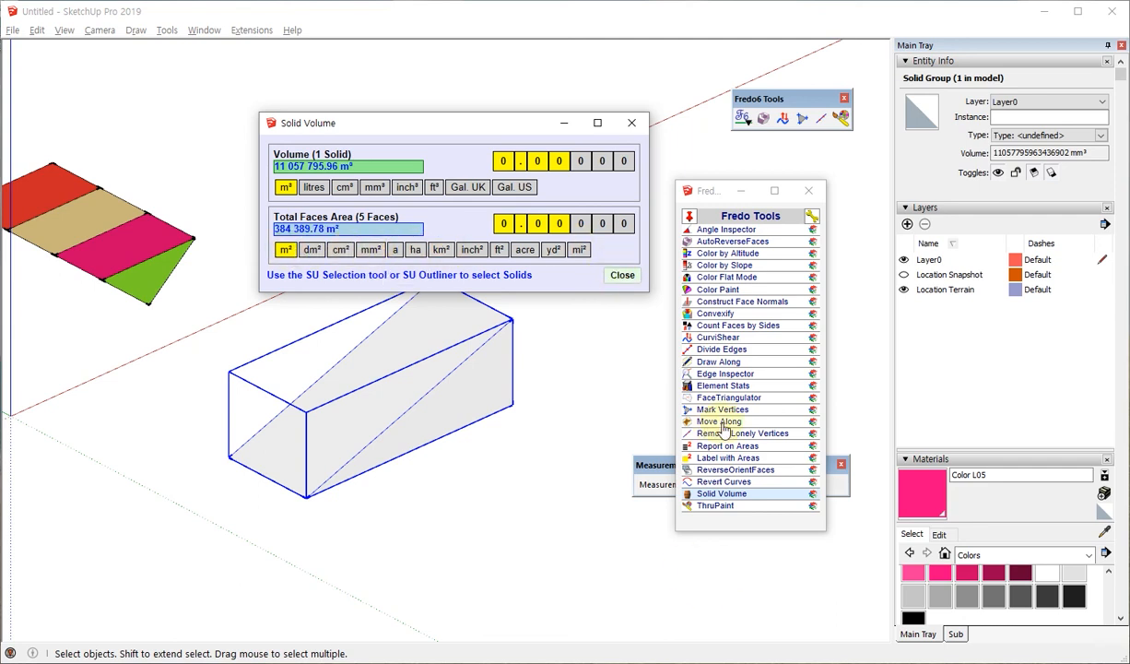
pyautogui.click(631, 125)
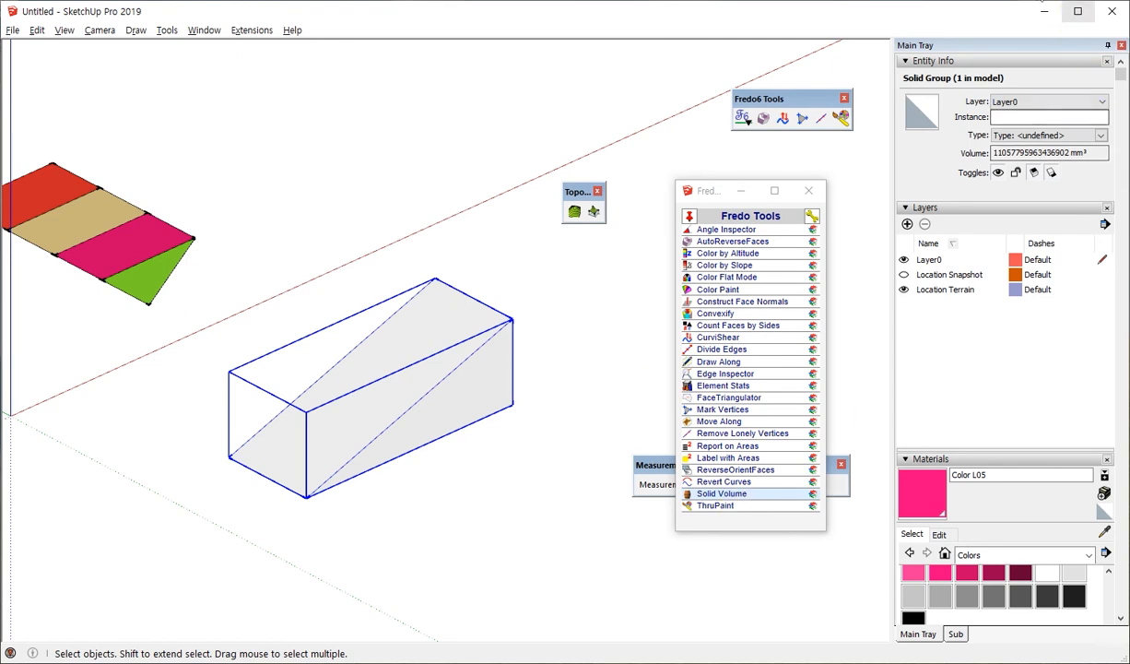
# Switch to the Chrome browser and search Google for "seamless texture road" in a new tab
pyautogui.click(1040, 1)
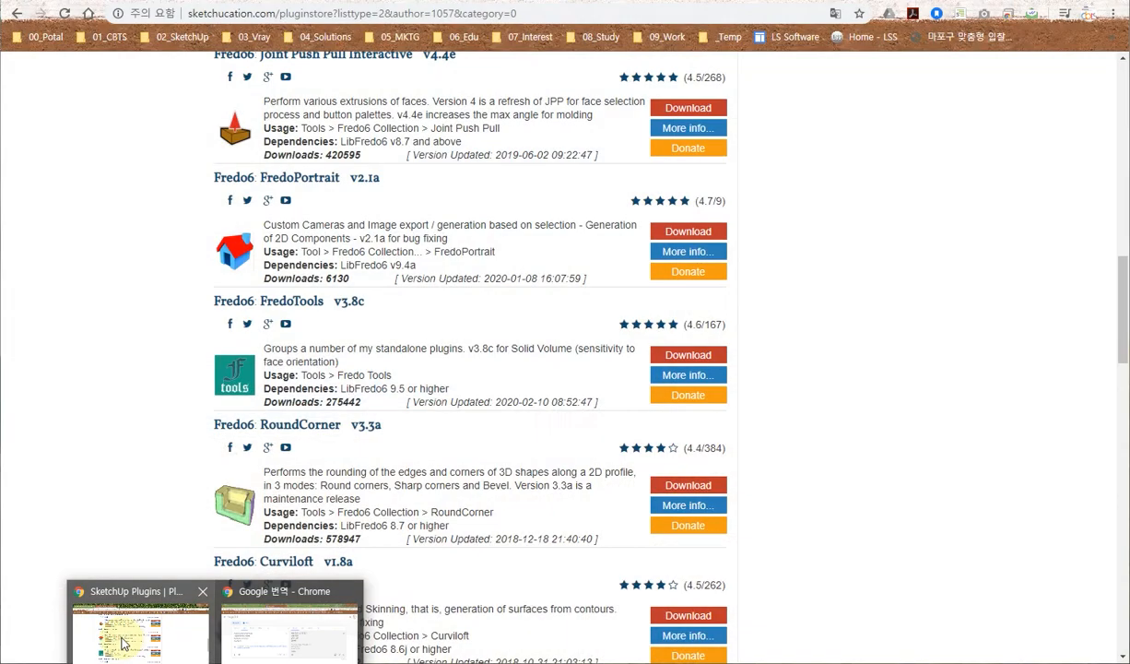
pyautogui.click(125, 642)
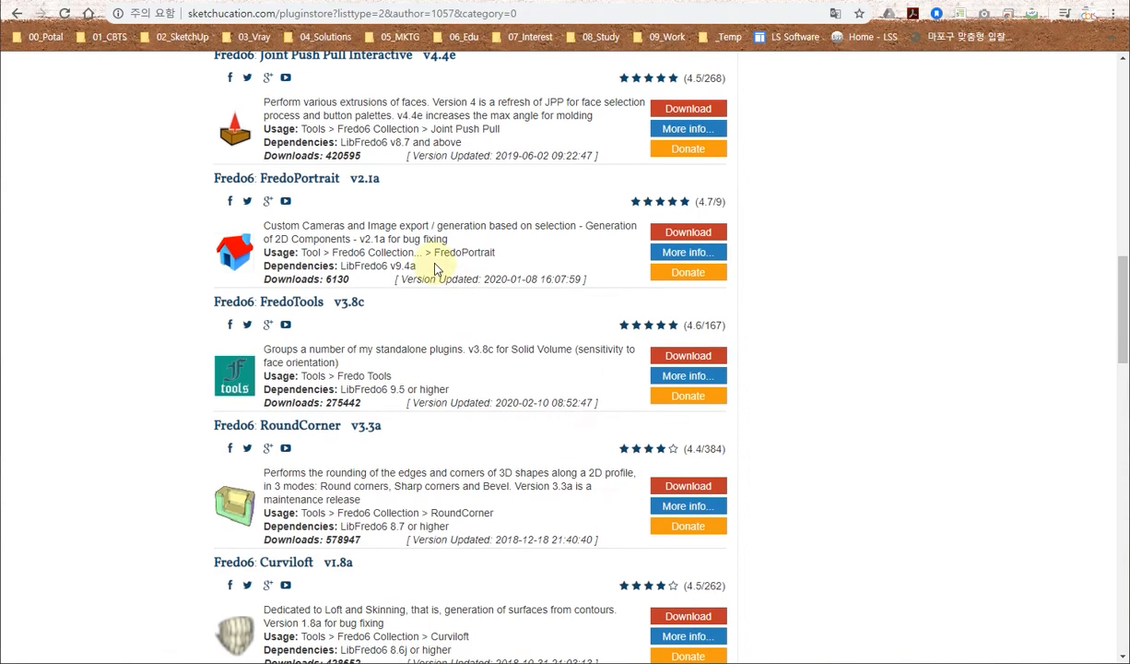
pyautogui.scroll(3, 424, 247)
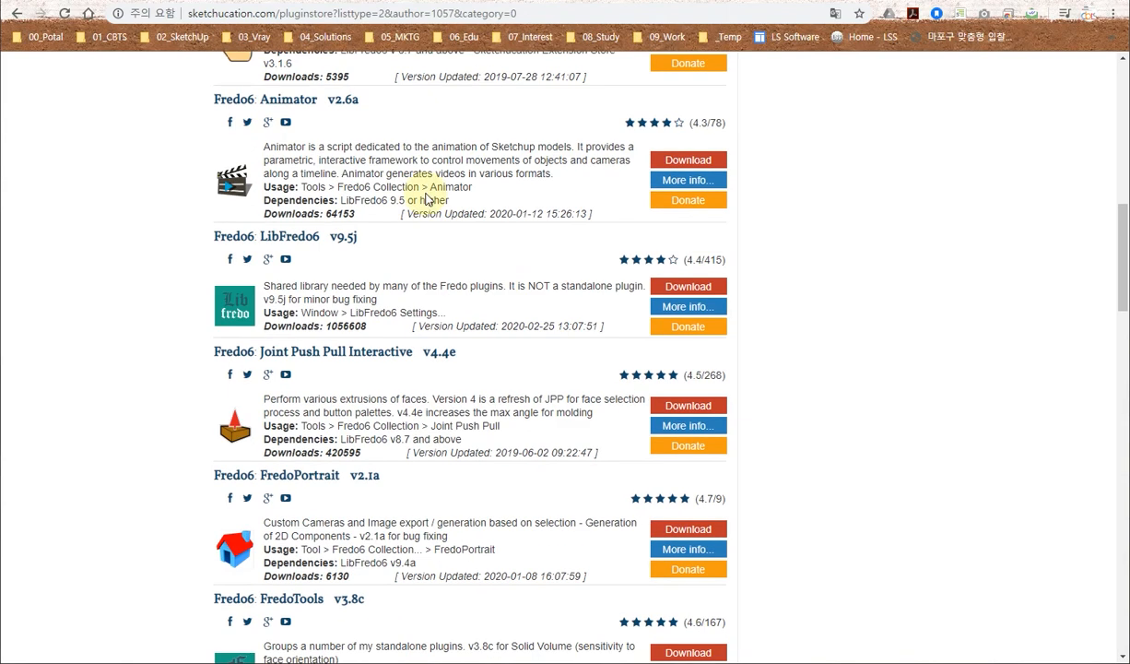
pyautogui.hotkey('ctrl', 't')
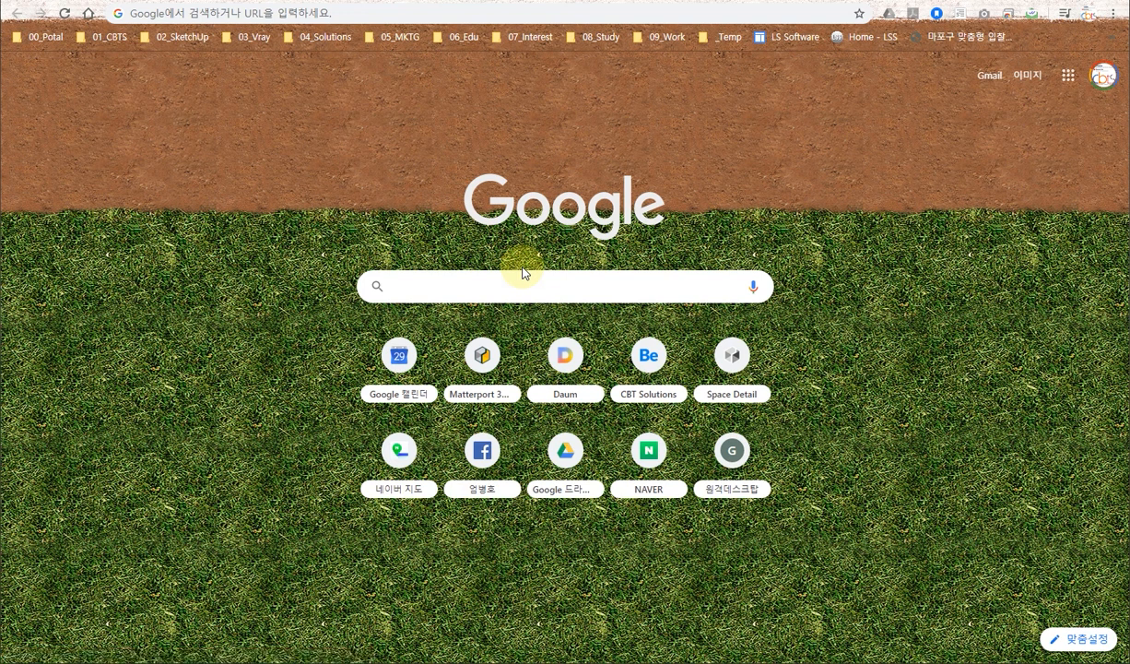
pyautogui.write('se')
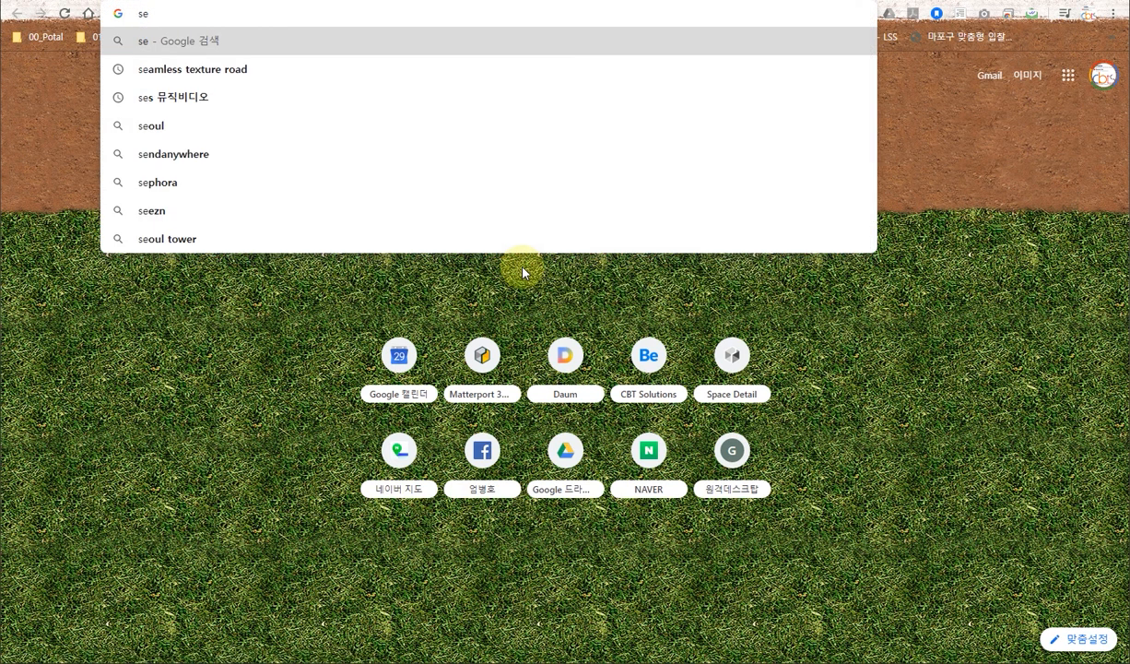
pyautogui.write('am')
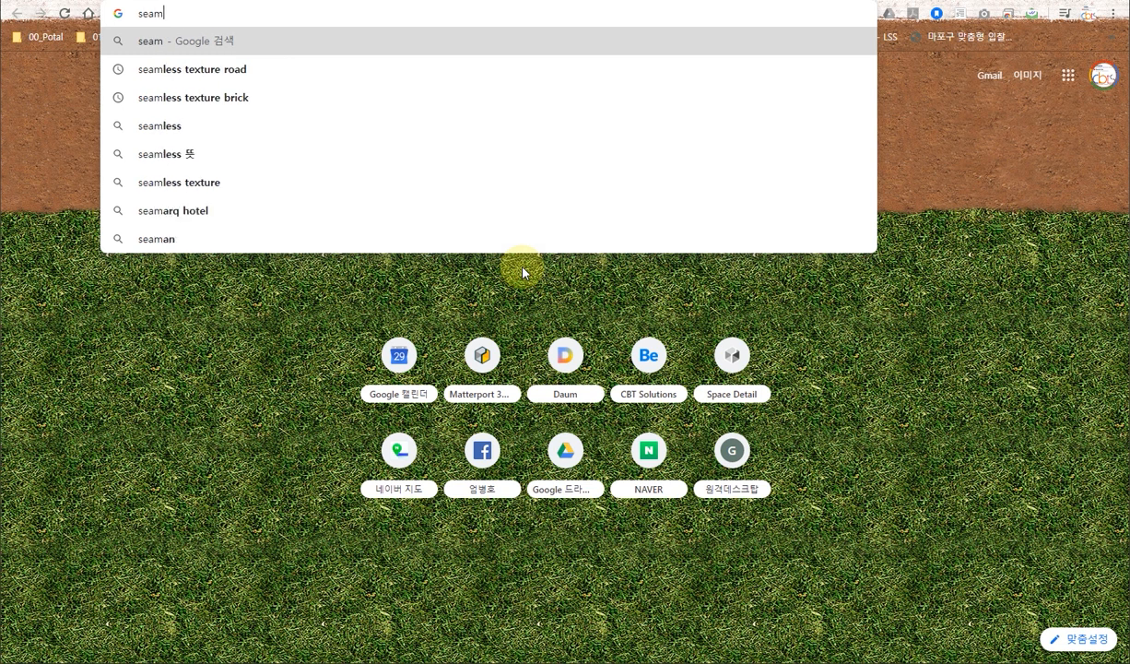
pyautogui.write('less texture road')
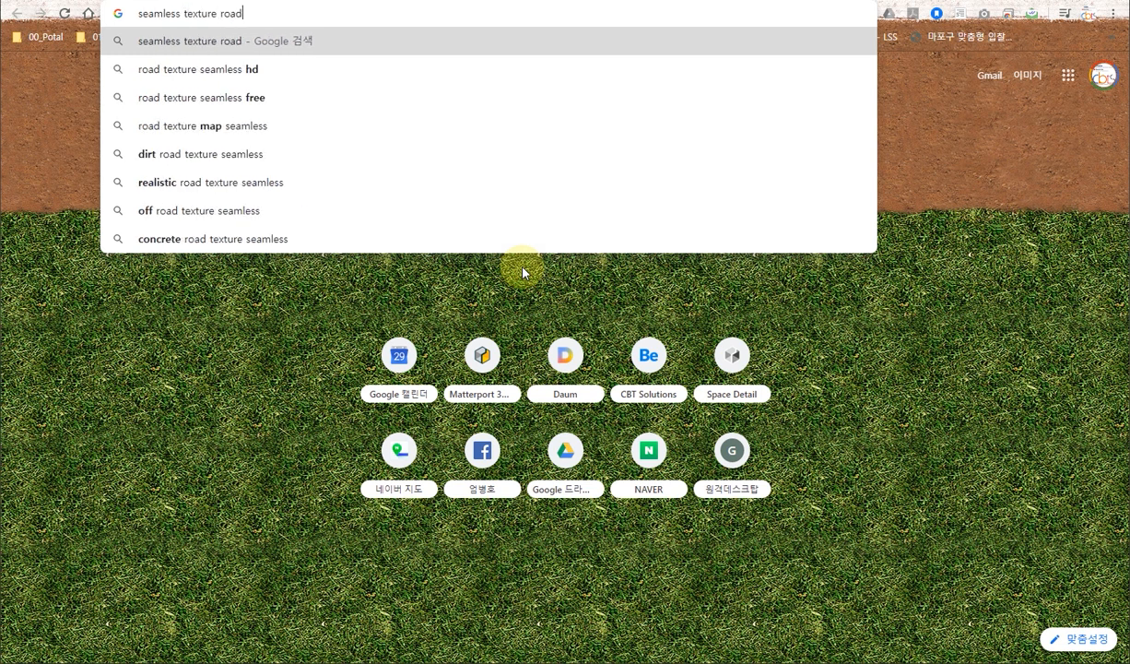
pyautogui.press('Return')
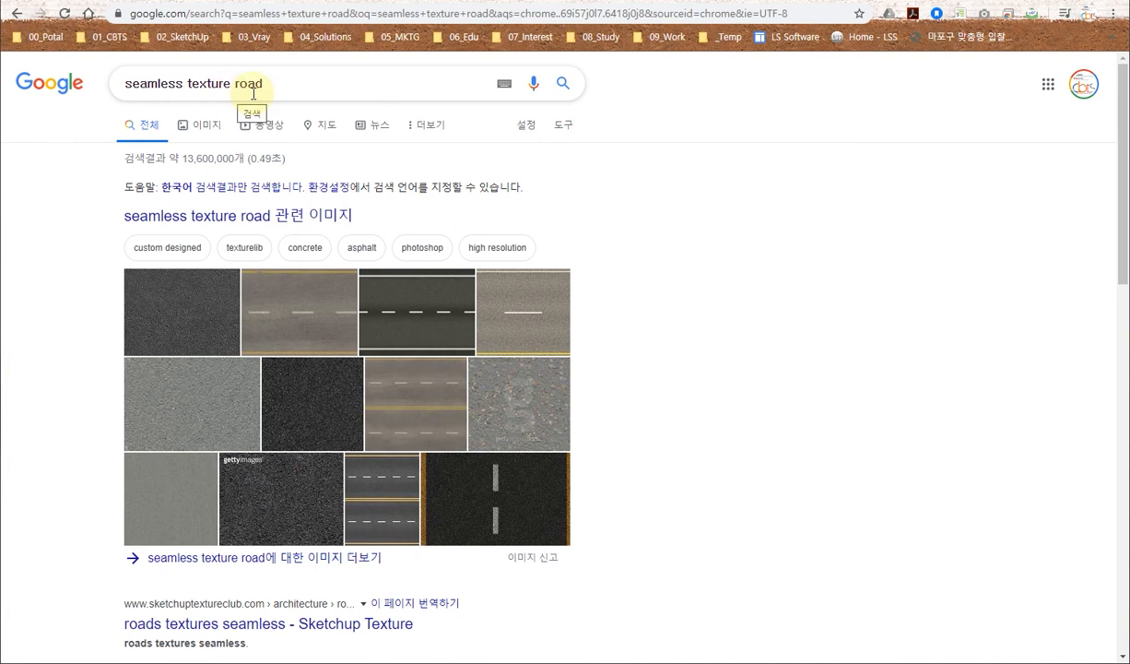
# Show the image results, open the Texturelib road texture with the double yellow centre line, and return to SketchUp
pyautogui.click(205, 125)
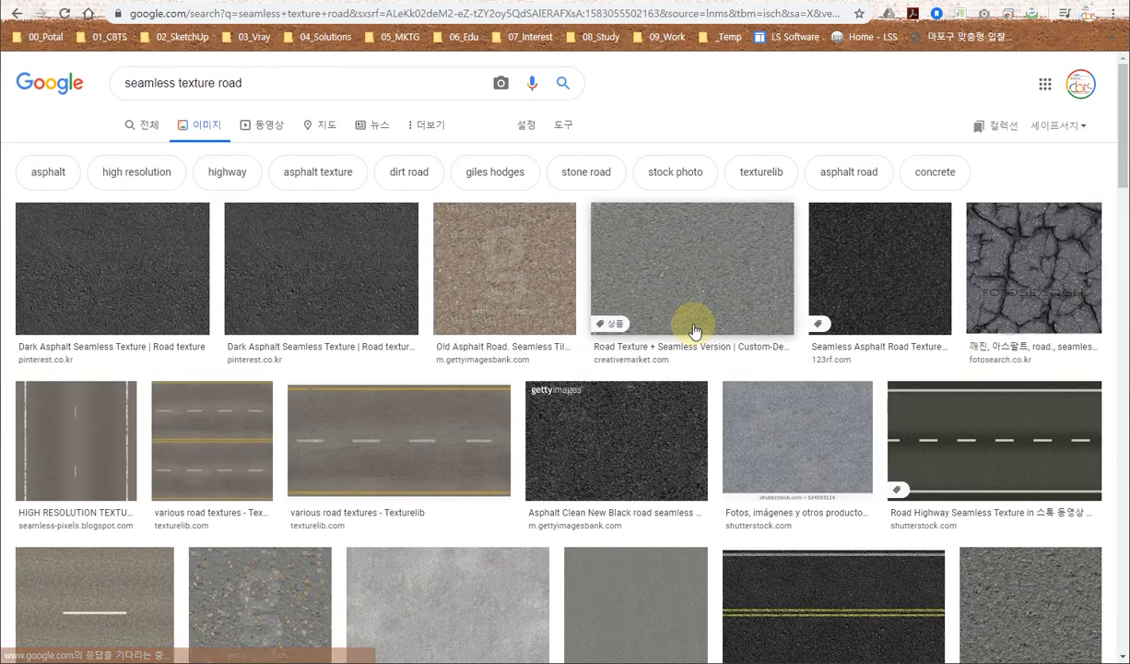
pyautogui.scroll(-2, 645, 343)
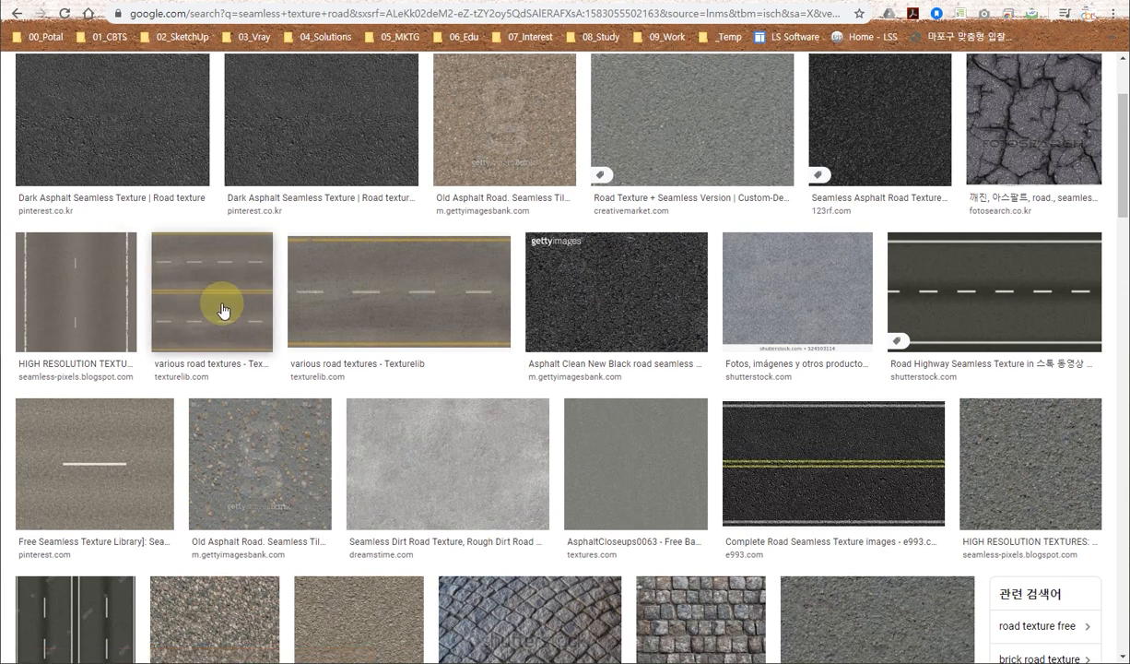
pyautogui.click(246, 293)
pyautogui.moveTo(878, 300); pyautogui.dragTo(369, 0)
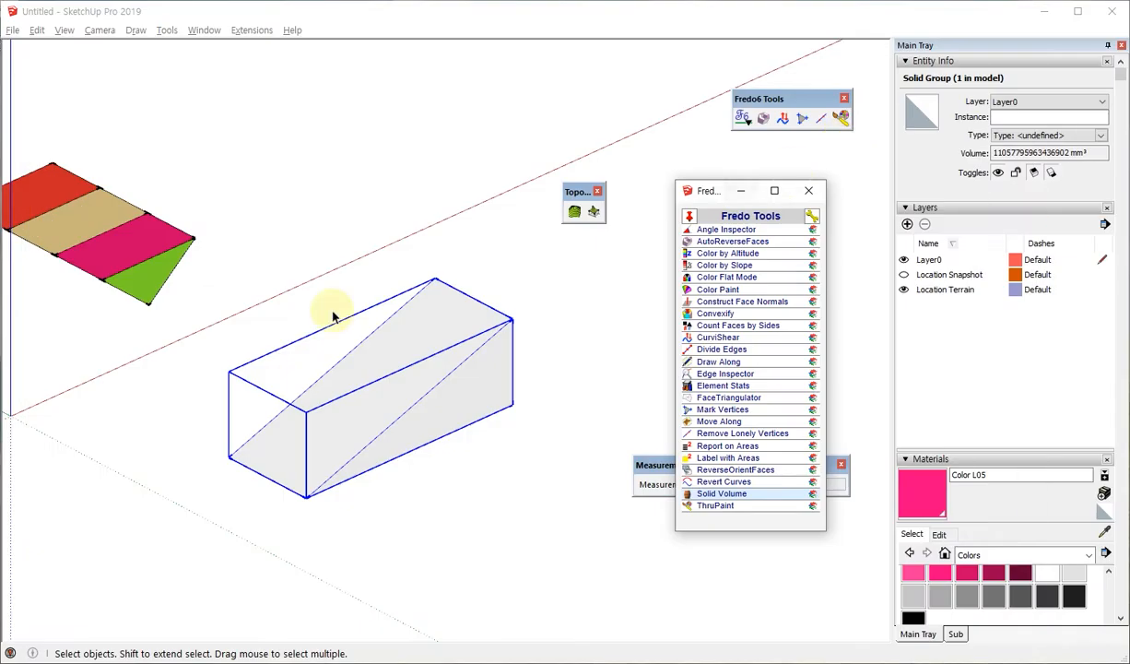
# In top view, draw a vertical two-point arc bulging outward in empty space, with a radius of about 367,000 mm
pyautogui.click(285, 230)
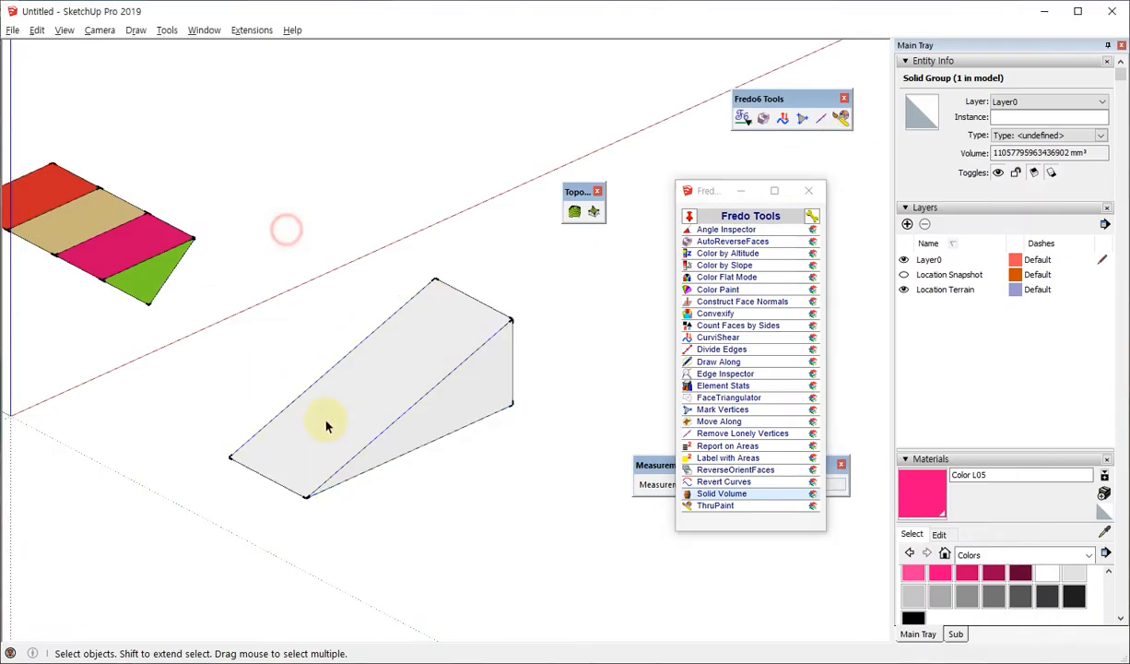
pyautogui.press('t')
pyautogui.moveTo(203, 477); pyautogui.dragTo(350, 449, button='middle')
pyautogui.press('a')
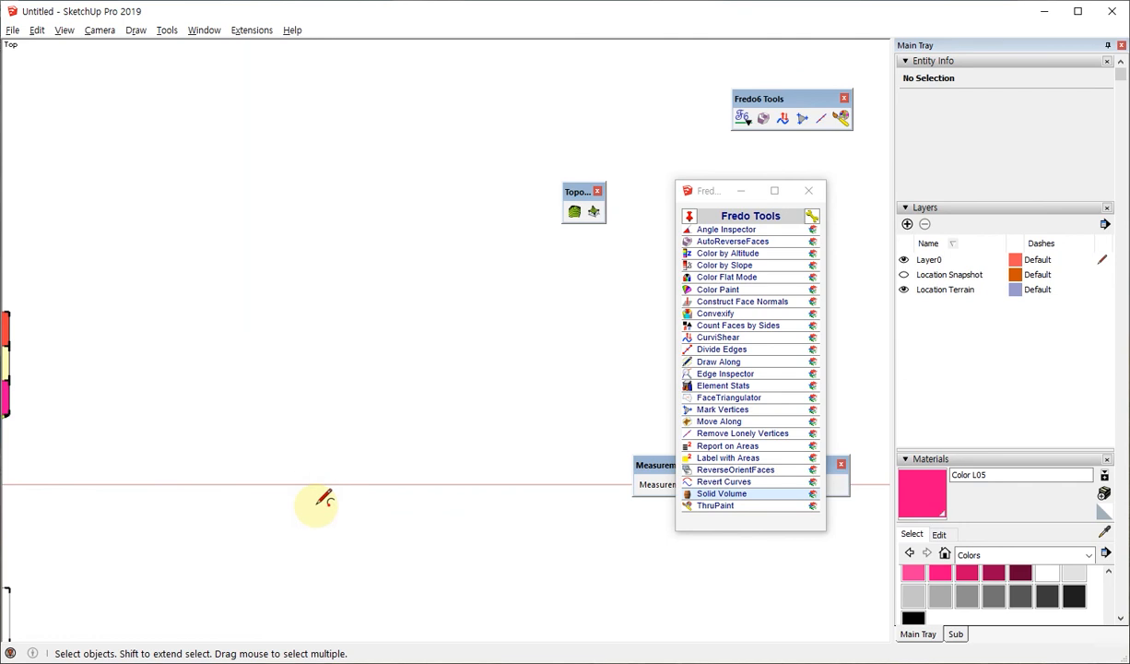
pyautogui.click(319, 518)
pyautogui.click(319, 343)
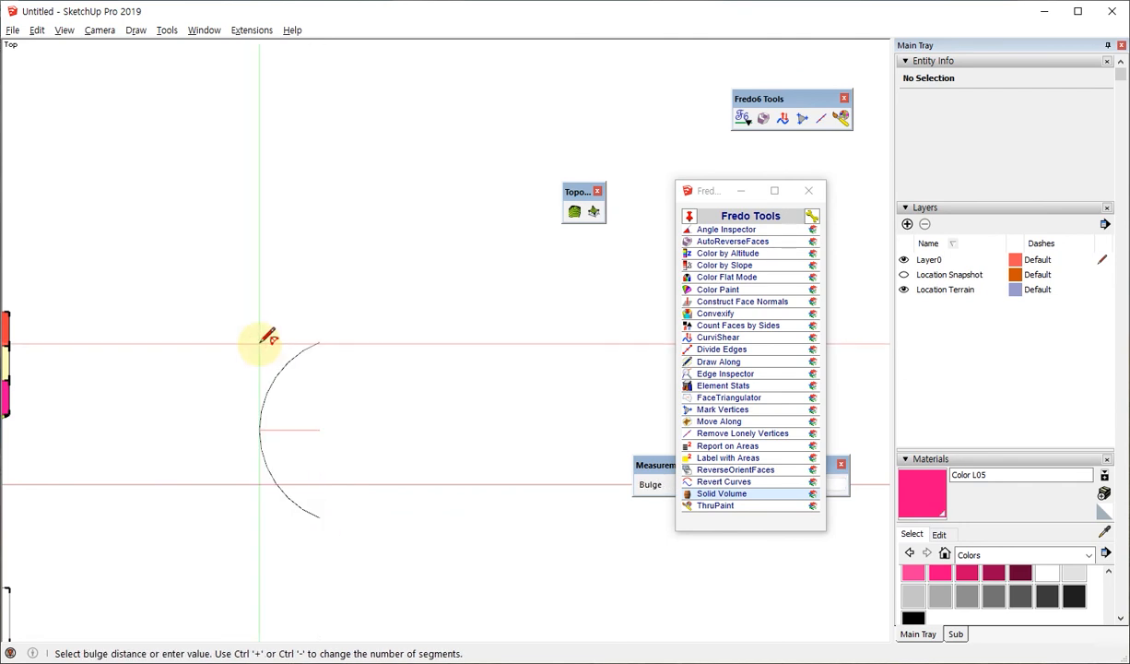
pyautogui.click(260, 430)
# Offset the arc inward to create a second, smaller parallel arc
pyautogui.press('space')
pyautogui.click(275, 391)
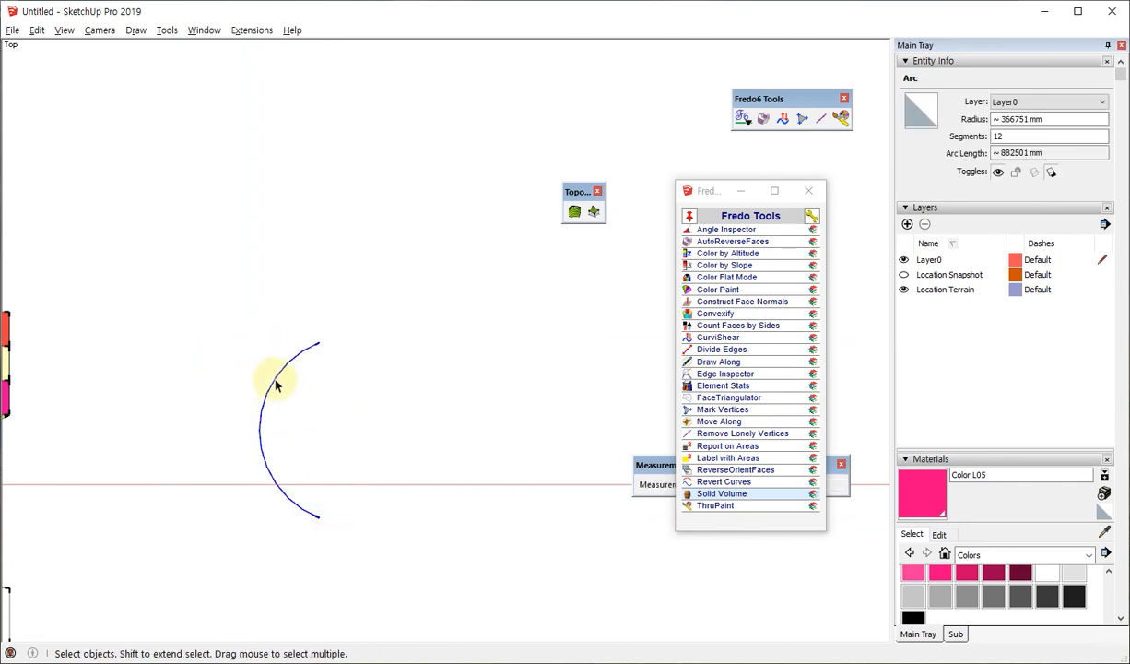
pyautogui.scroll(1, 273, 379)
pyautogui.press('f')
pyautogui.click(320, 354)
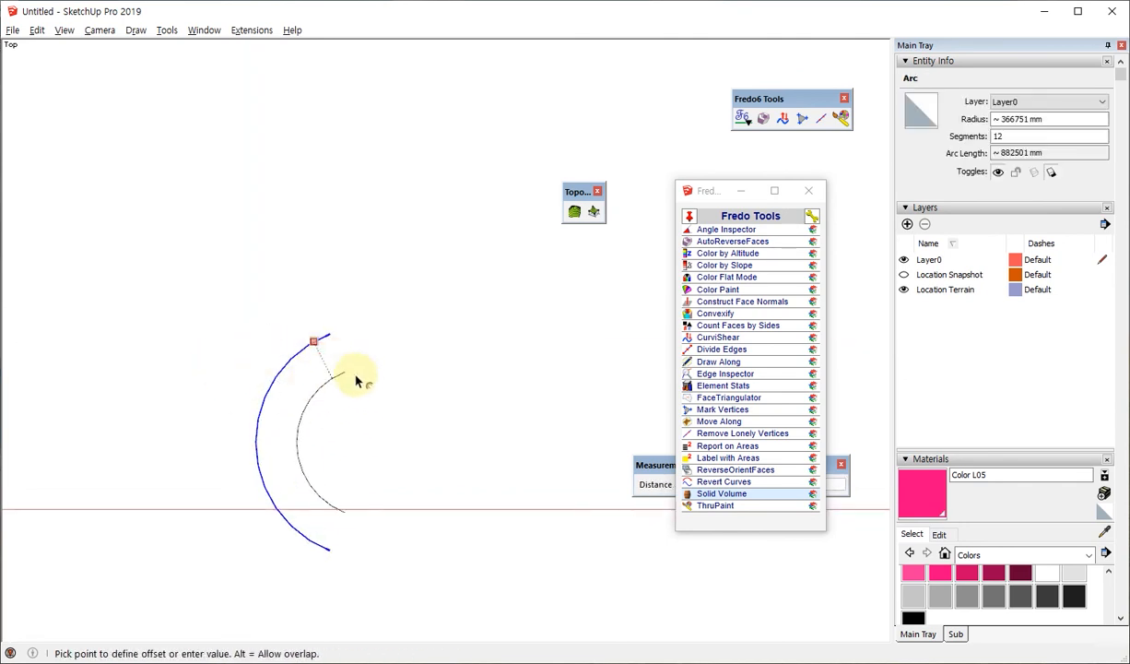
pyautogui.click(356, 376)
pyautogui.press('space')
pyautogui.click(396, 372)
pyautogui.scroll(3, 341, 387)
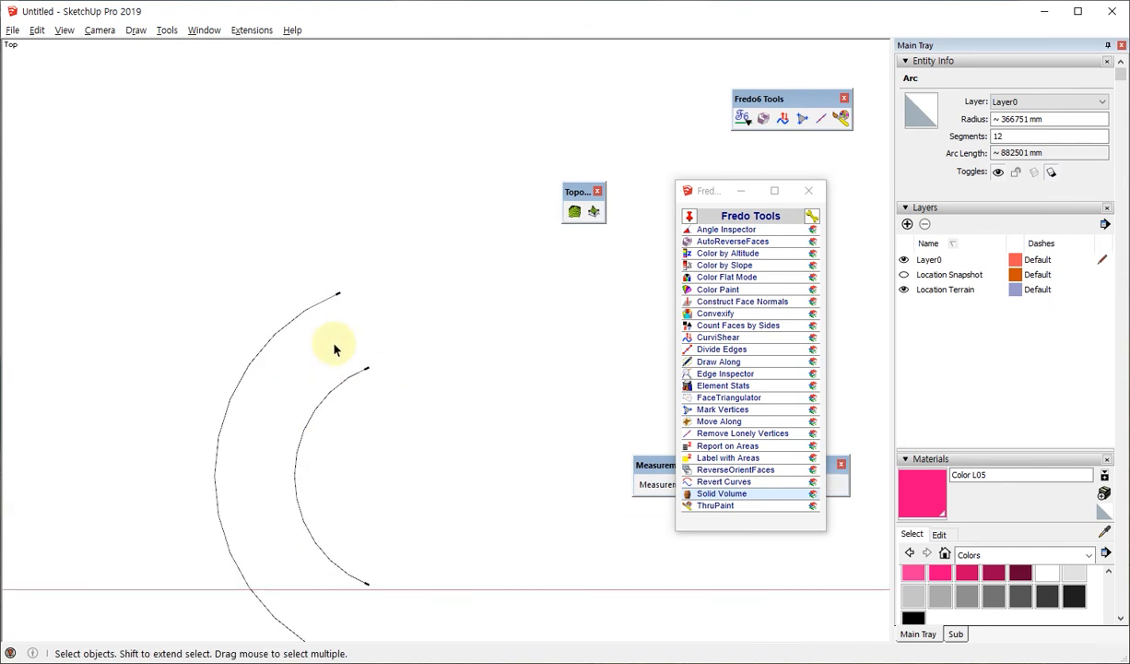
pyautogui.press('l')
pyautogui.click(341, 283)
pyautogui.click(374, 366)
pyautogui.scroll(-7, 408, 199)
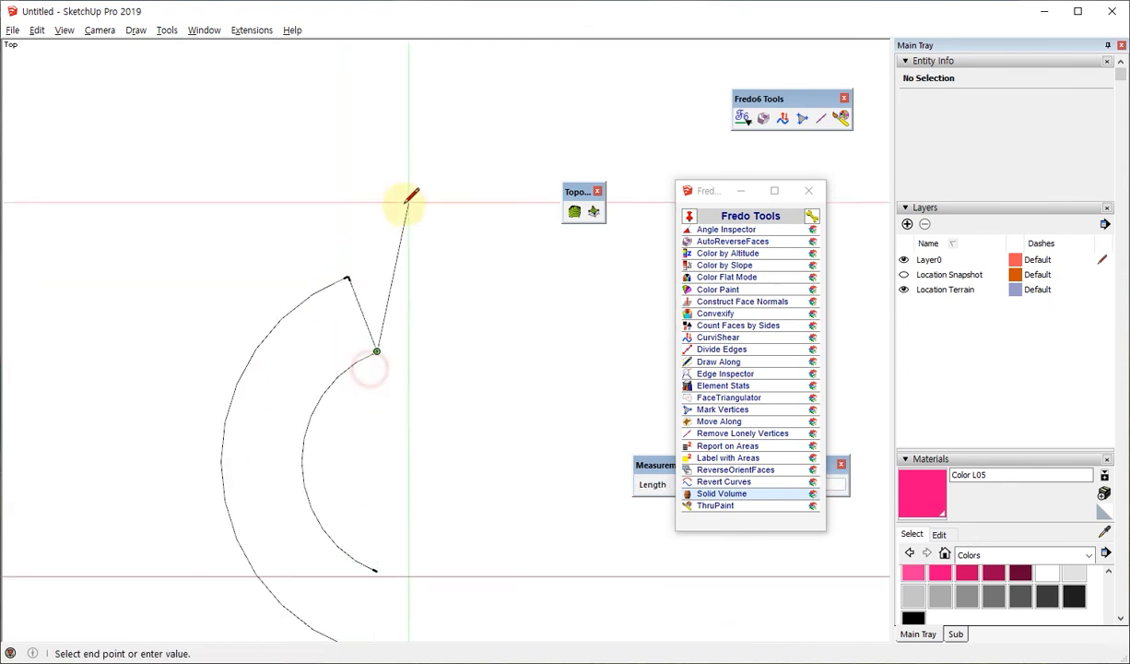
pyautogui.press('space')
pyautogui.scroll(6, 395, 364)
pyautogui.hotkey('ctrl', 'z')
# Select both arcs, fill the space between them with a Loft by Spline surface, and select the resulting curved road group
pyautogui.moveTo(387, 335); pyautogui.dragTo(123, 188)
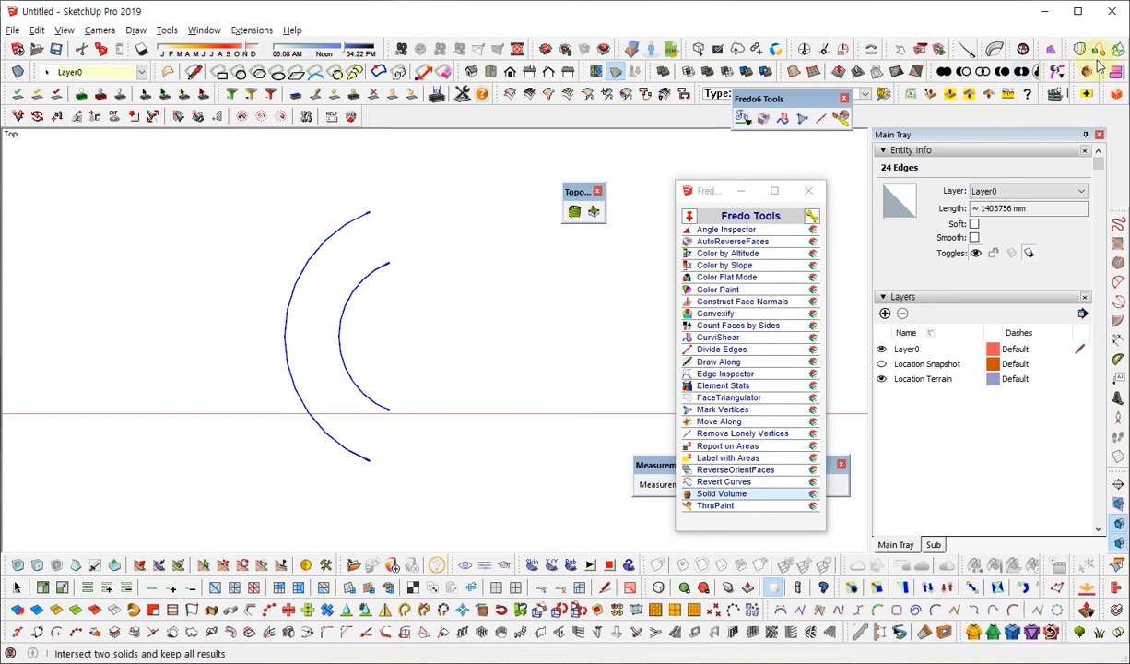
pyautogui.click(1030, 48)
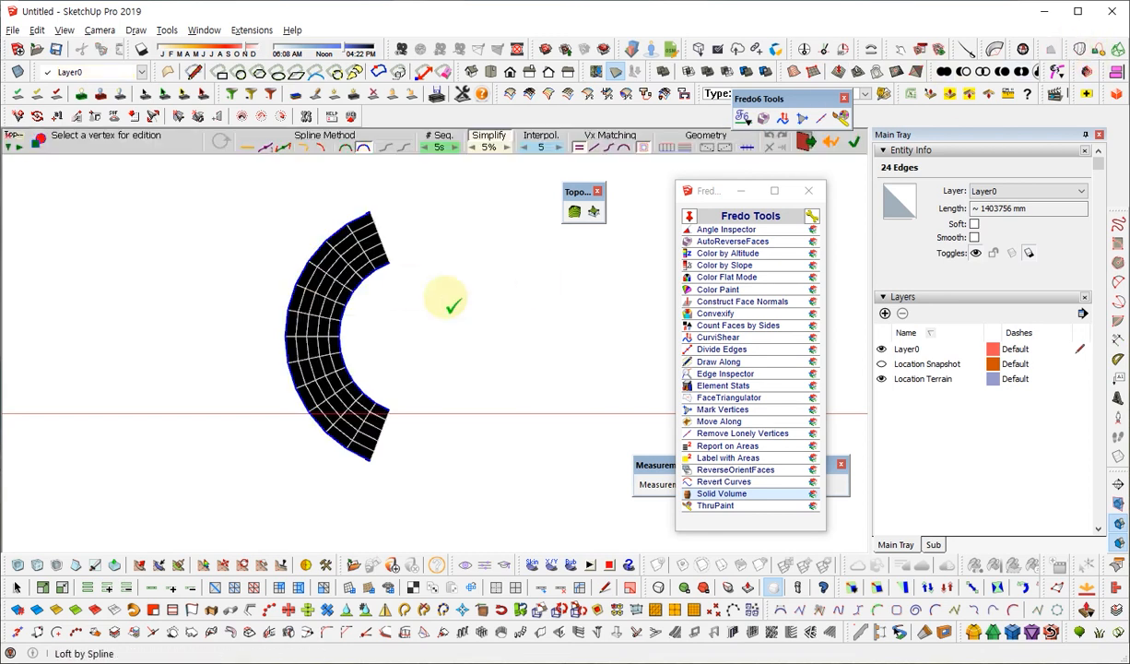
pyautogui.click(446, 299)
pyautogui.press('space')
pyautogui.scroll(3, 338, 270)
pyautogui.click(339, 271)
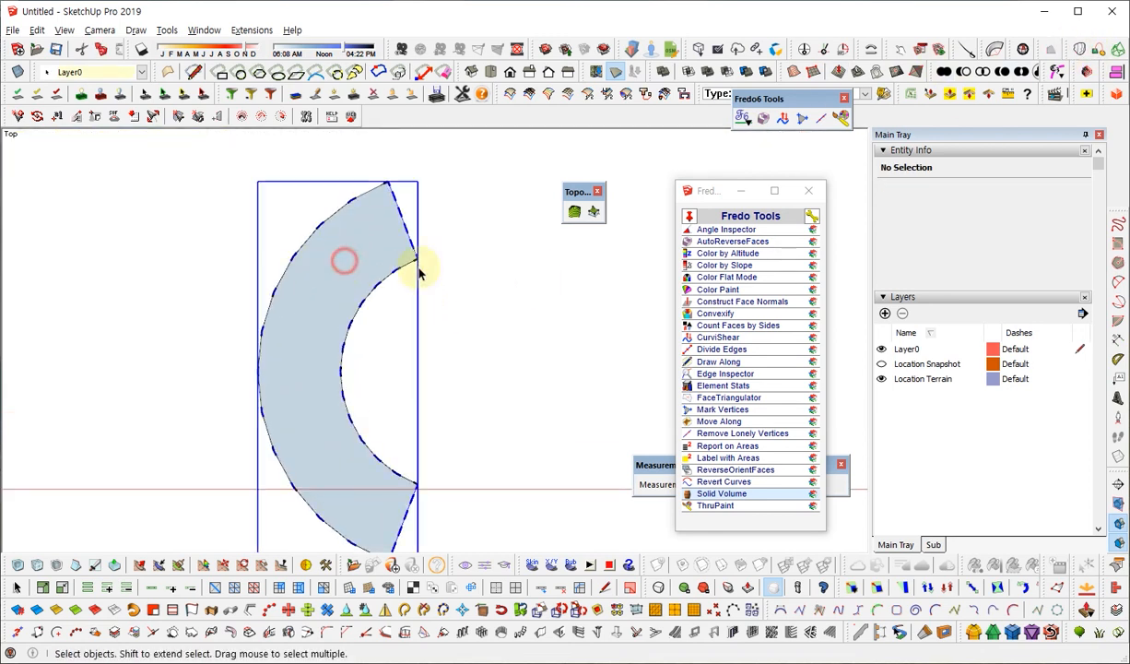
# Turn off endpoint display in the edge style and reverse the faces inside the curved road group
pyautogui.click(934, 545)
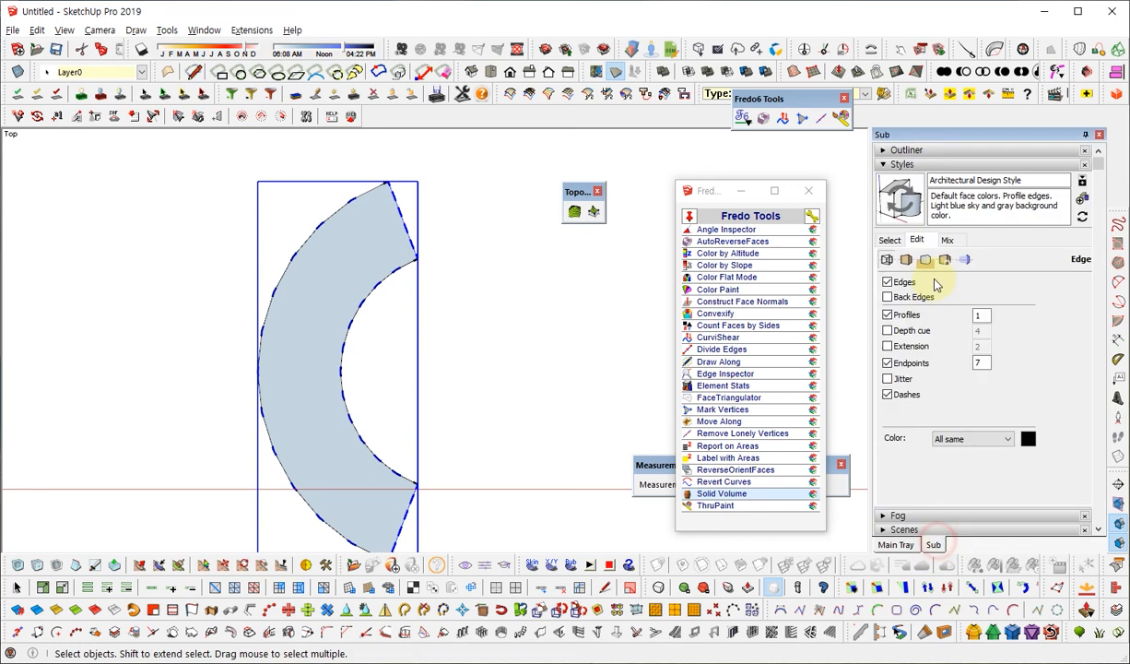
pyautogui.click(888, 364)
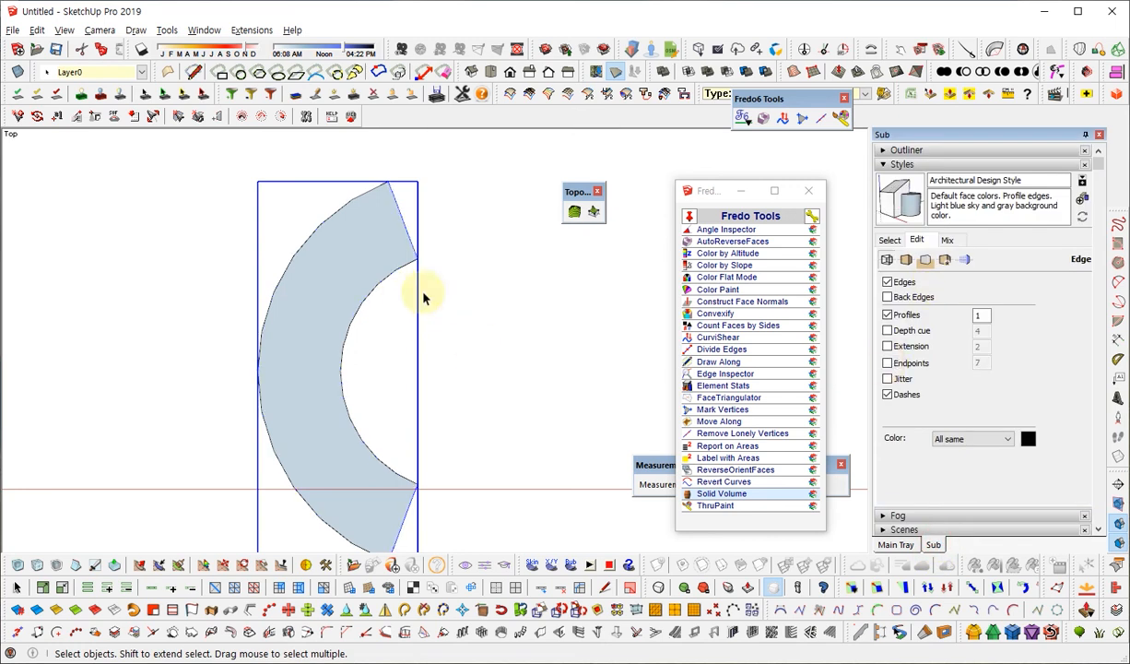
pyautogui.doubleClick(371, 250)
pyautogui.rightClick(370, 250)
pyautogui.click(422, 394)
pyautogui.click(532, 263)
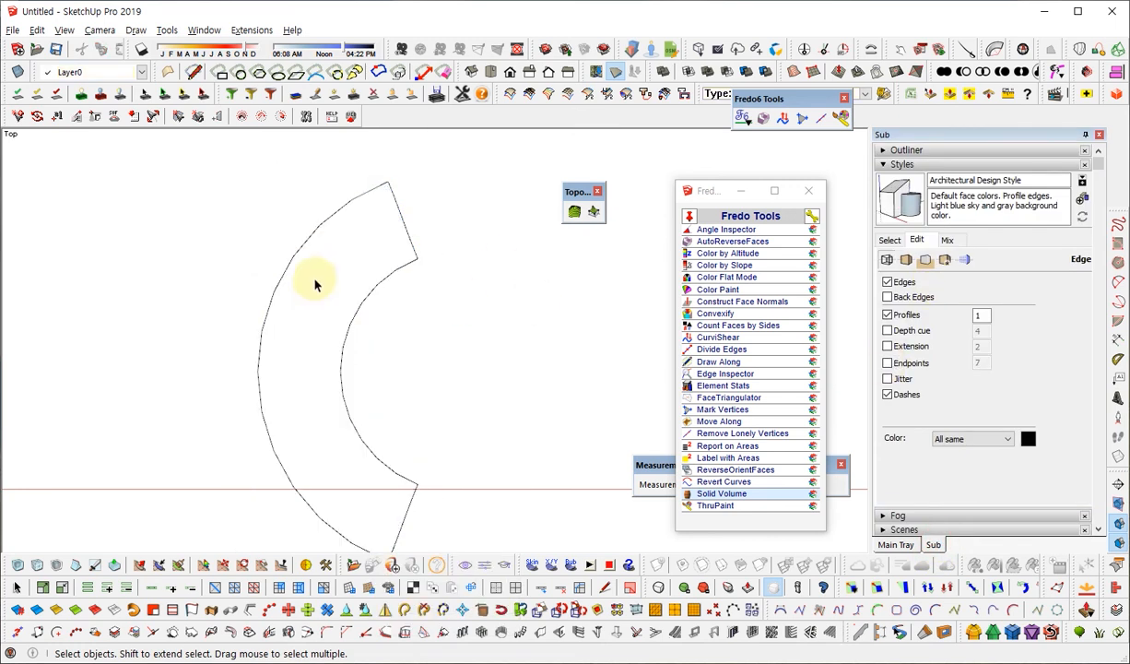
# Hide the toolbars and place the downloaded road texture image beside the curved road, about 419,000 mm wide
pyautogui.scroll(-1, 316, 279)
pyautogui.press('F11')
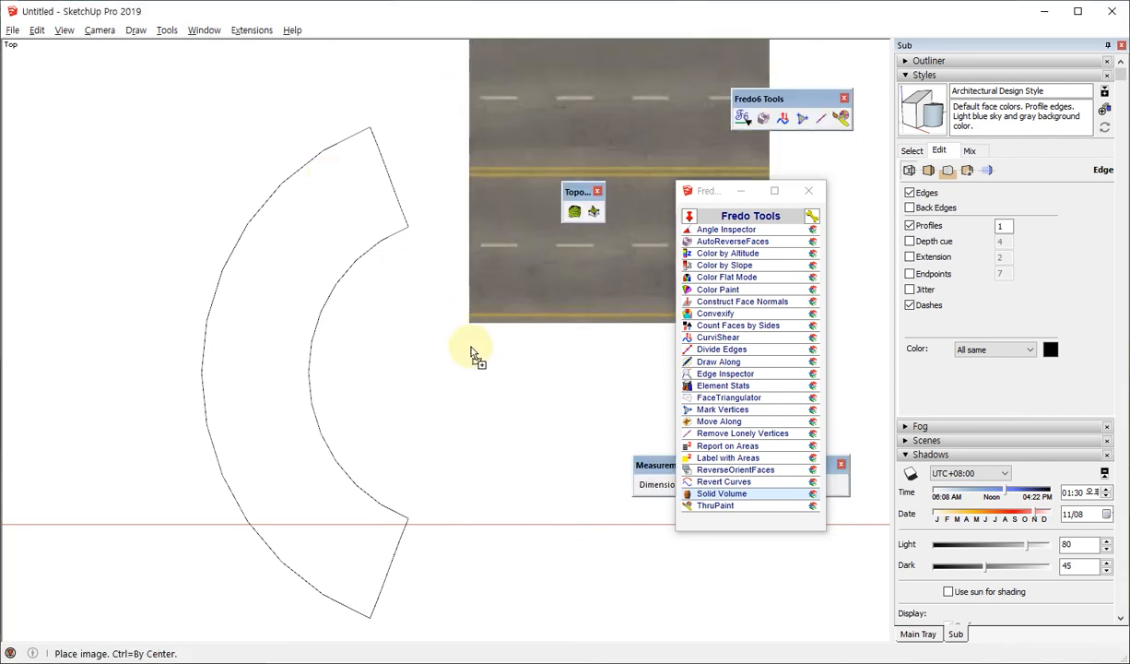
pyautogui.moveTo(471, 354); pyautogui.dragTo(487, 405)
pyautogui.press('space')
pyautogui.scroll(-3, 219, 321)
pyautogui.keyDown('shift'); pyautogui.moveTo(385, 311); pyautogui.dragTo(347, 296, button='middle'); pyautogui.keyUp('shift')
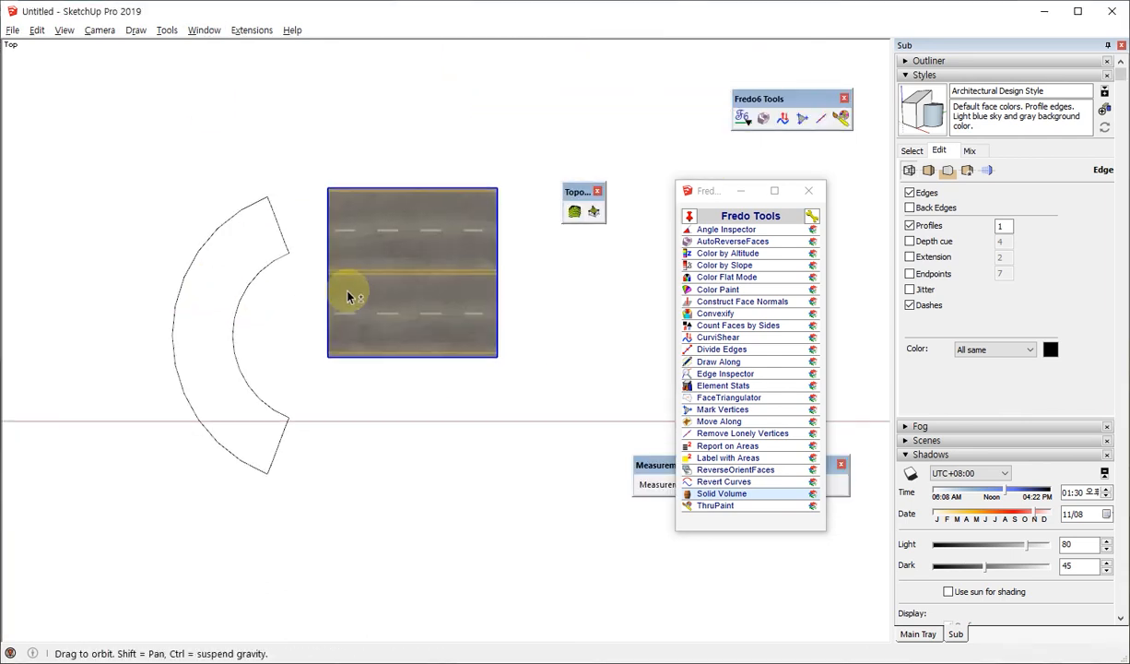
# Explode the placed road image into a textured face and sample its material for painting
pyautogui.scroll(3, 369, 291)
pyautogui.scroll(-3, 415, 323)
pyautogui.rightClick(429, 277)
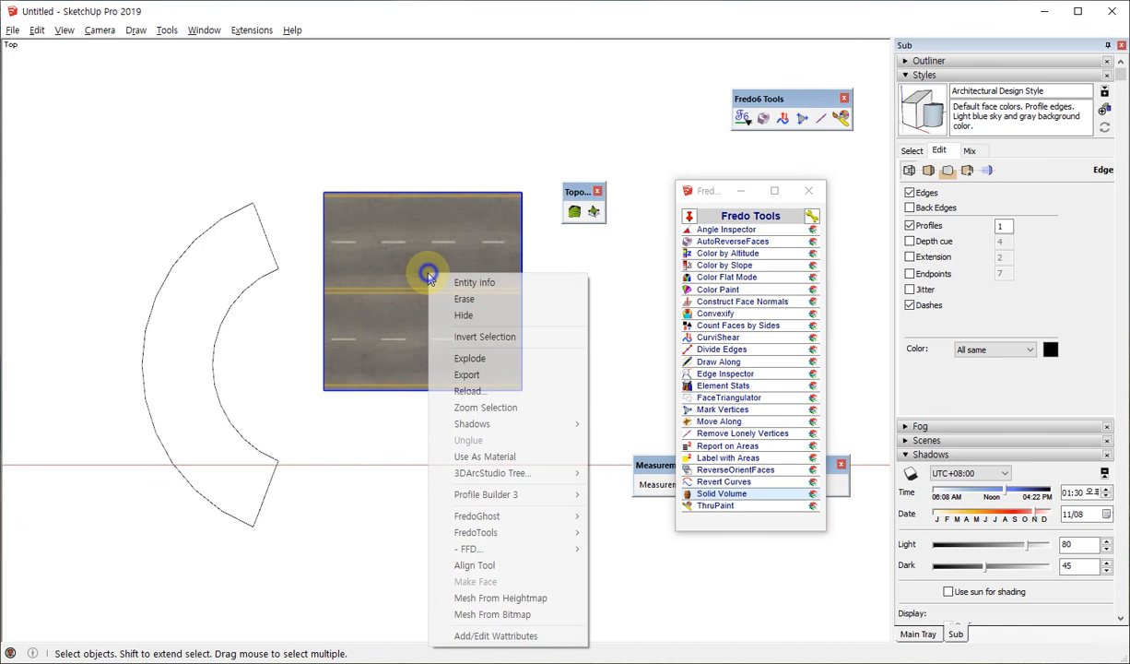
pyautogui.click(470, 358)
pyautogui.click(378, 132)
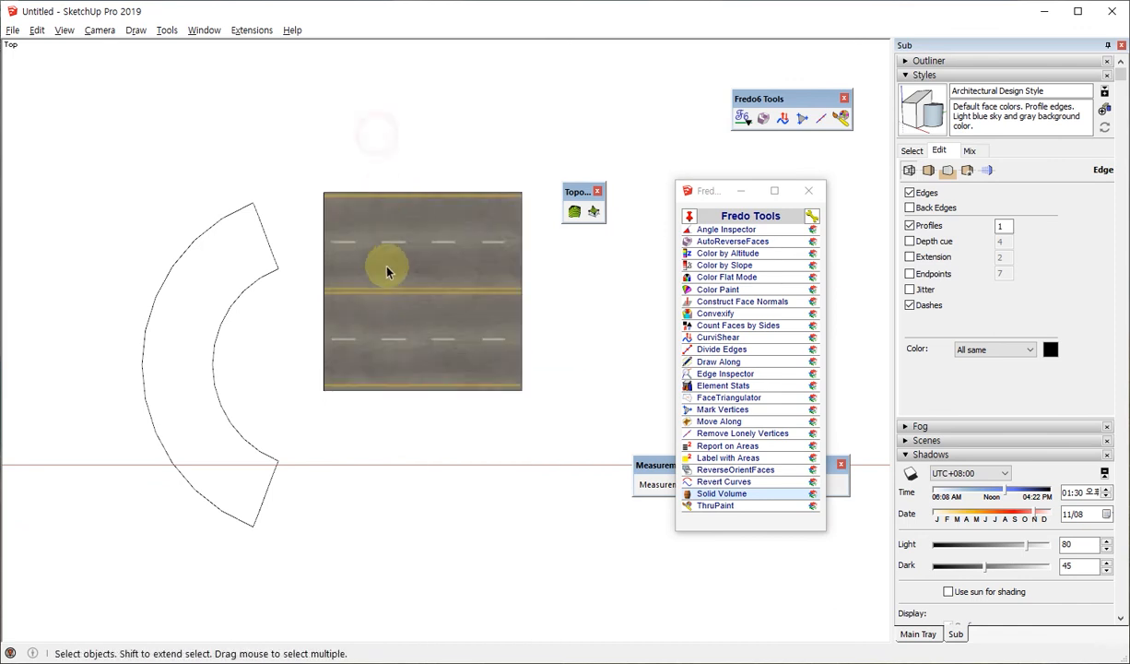
pyautogui.press('b')
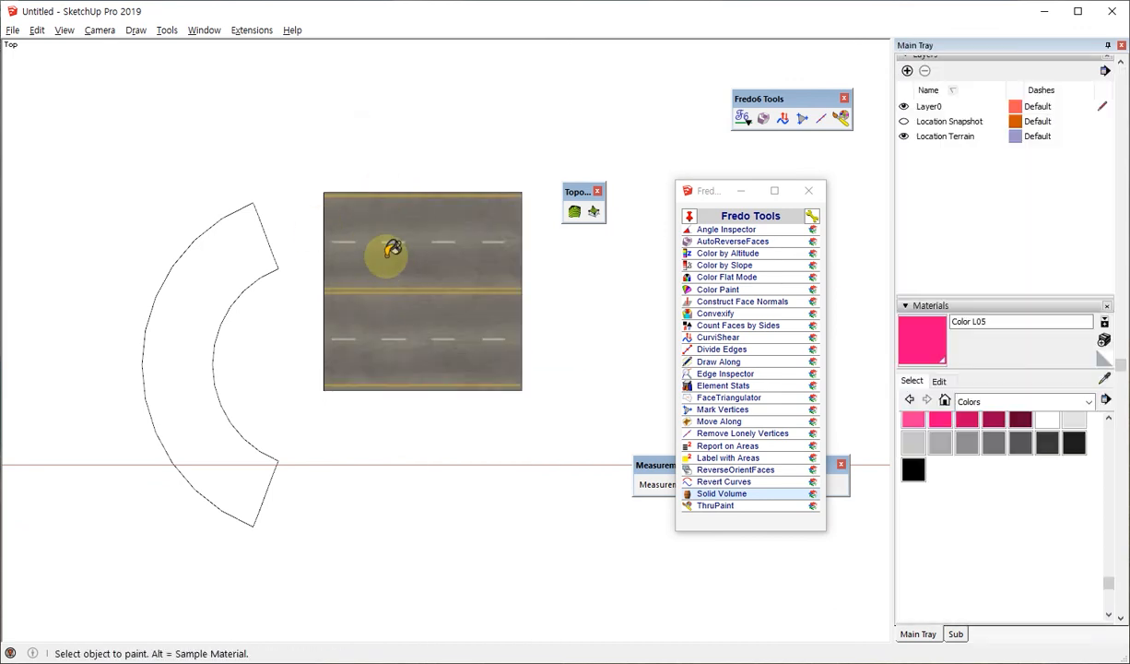
pyautogui.press('alt')
pyautogui.keyDown('alt'); pyautogui.click(406, 204); pyautogui.keyUp('alt')
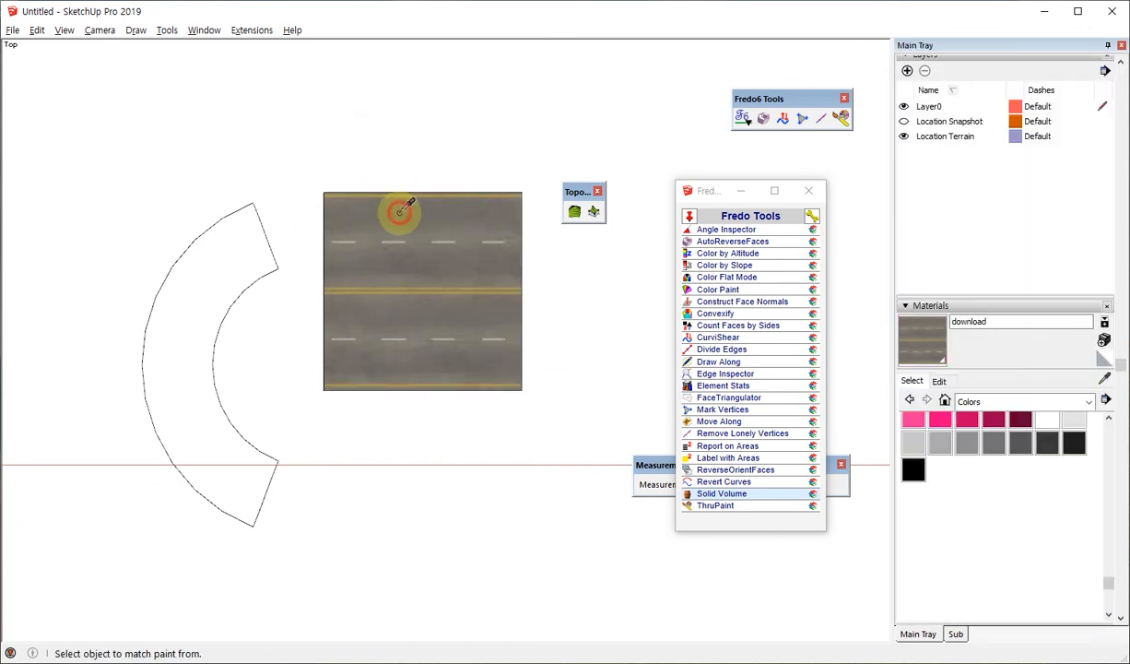
# Try painting the curved road group as a whole with the sampled road material, and undo it
pyautogui.click(227, 254)
pyautogui.press('space')
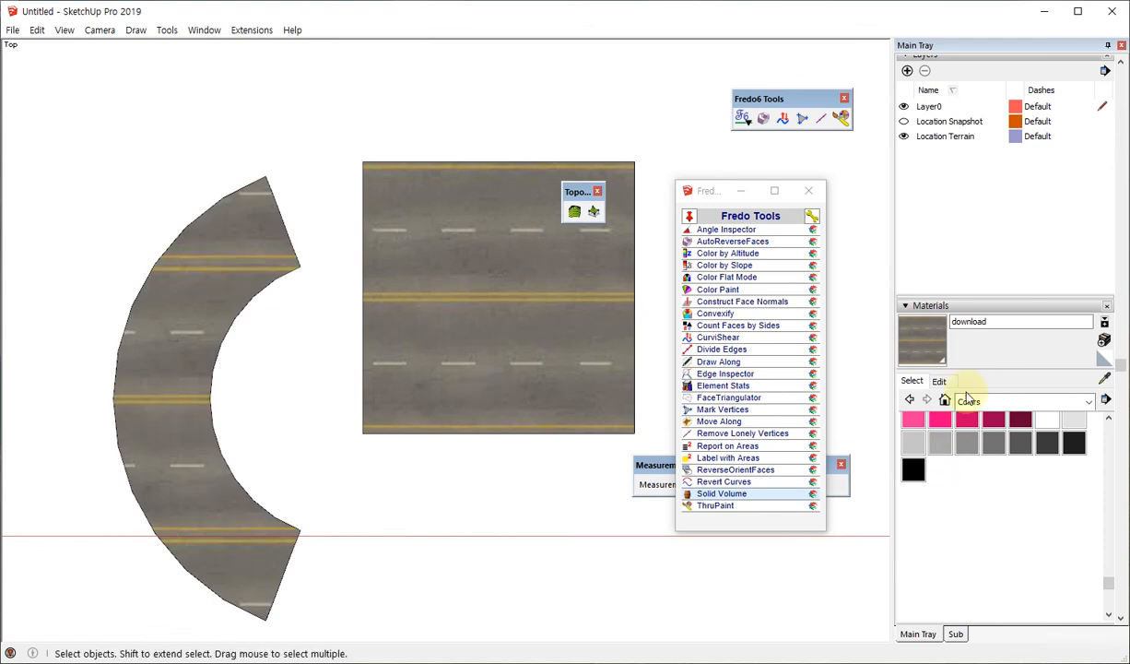
pyautogui.click(941, 381)
pyautogui.click(212, 265)
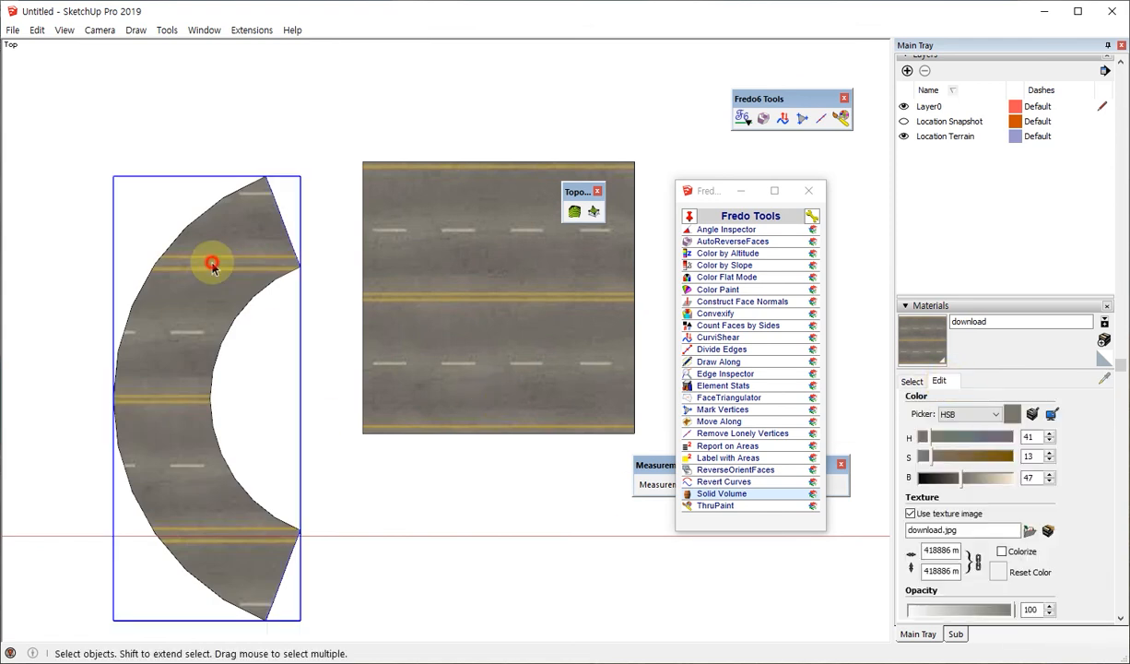
pyautogui.hotkey('ctrl', 'z')
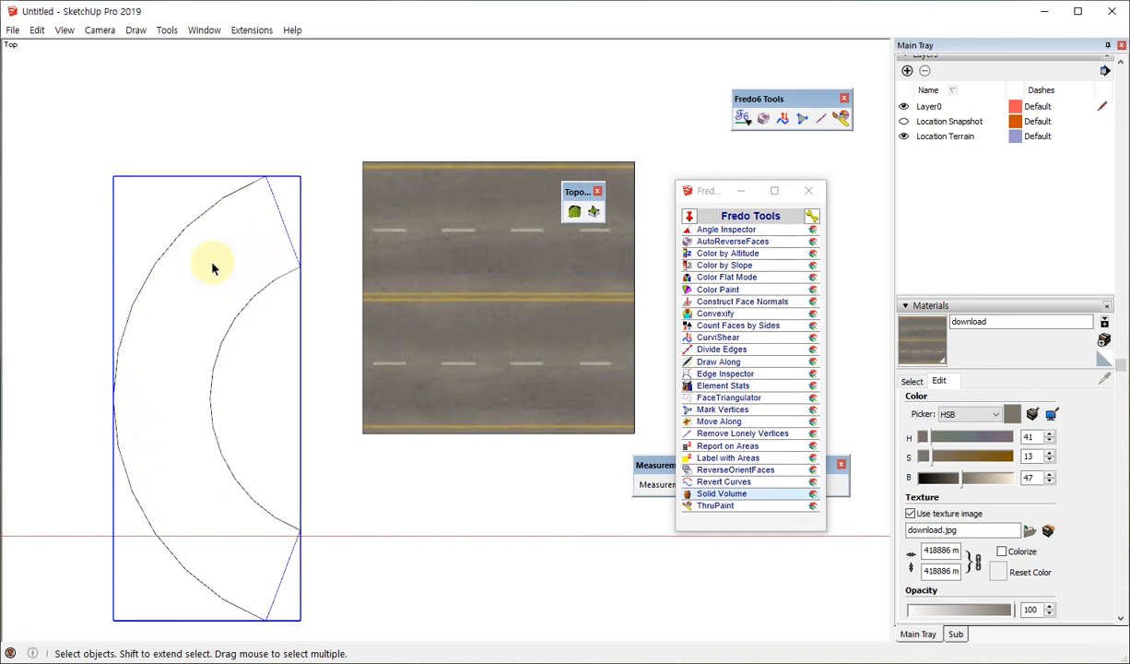
# Open the curved road group for editing and paint its surface with the sampled road material
pyautogui.doubleClick(212, 265)
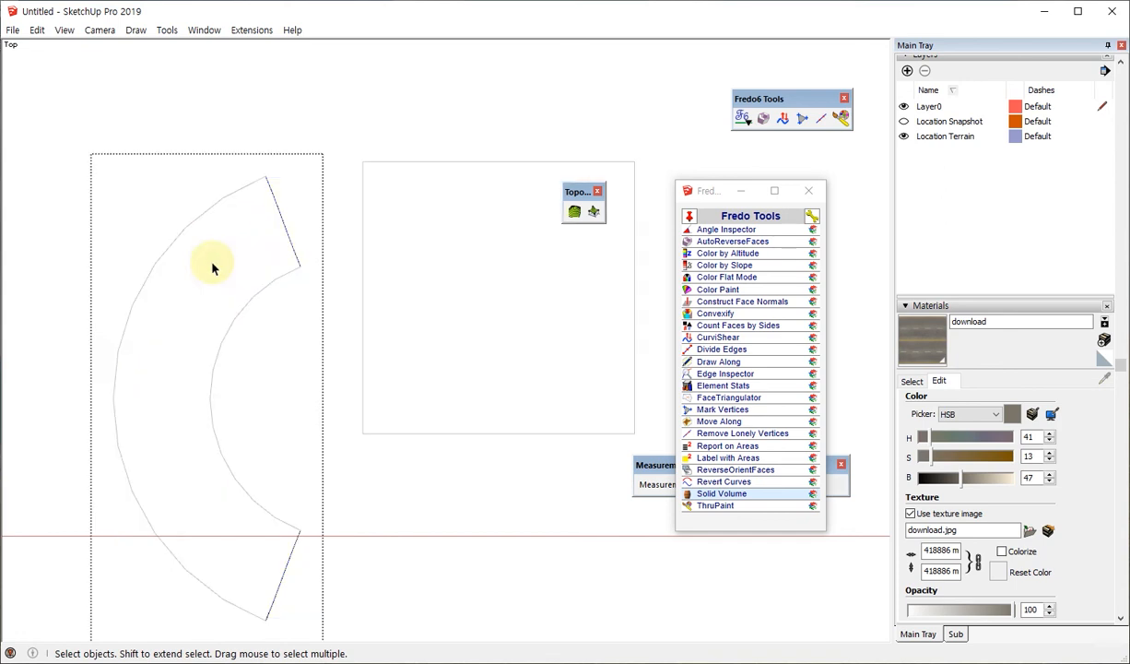
pyautogui.press('b')
pyautogui.click(212, 266)
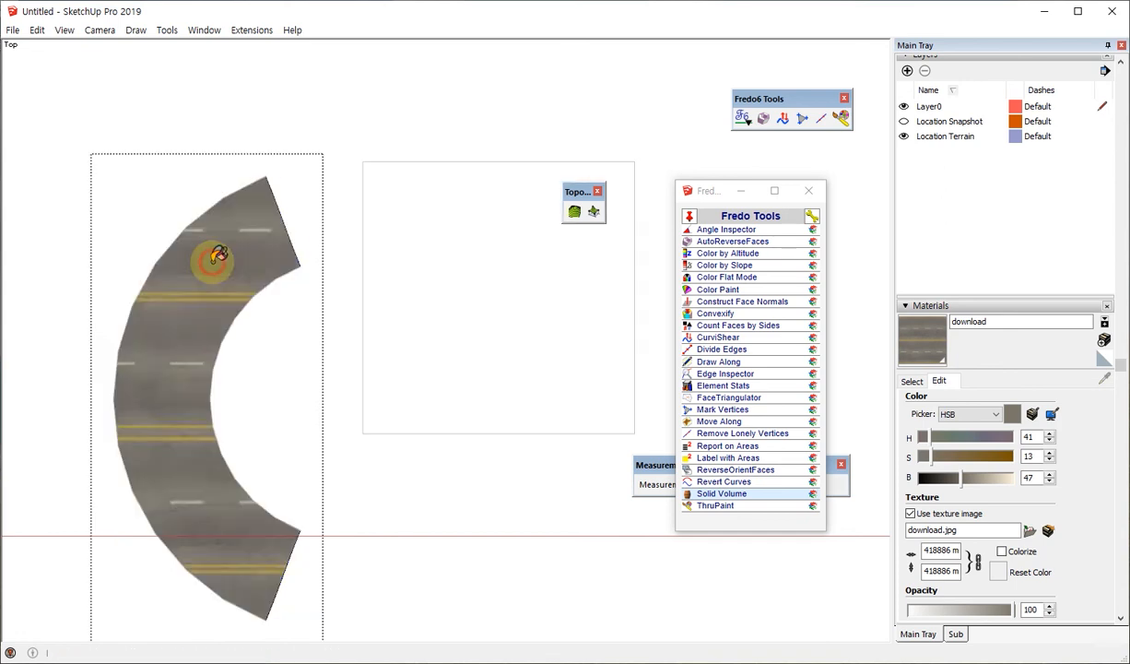
pyautogui.press('space')
pyautogui.scroll(2, 175, 345)
# Show the hidden mesh lines of the road surface and inspect the options available for a single mesh face
pyautogui.click(208, 267)
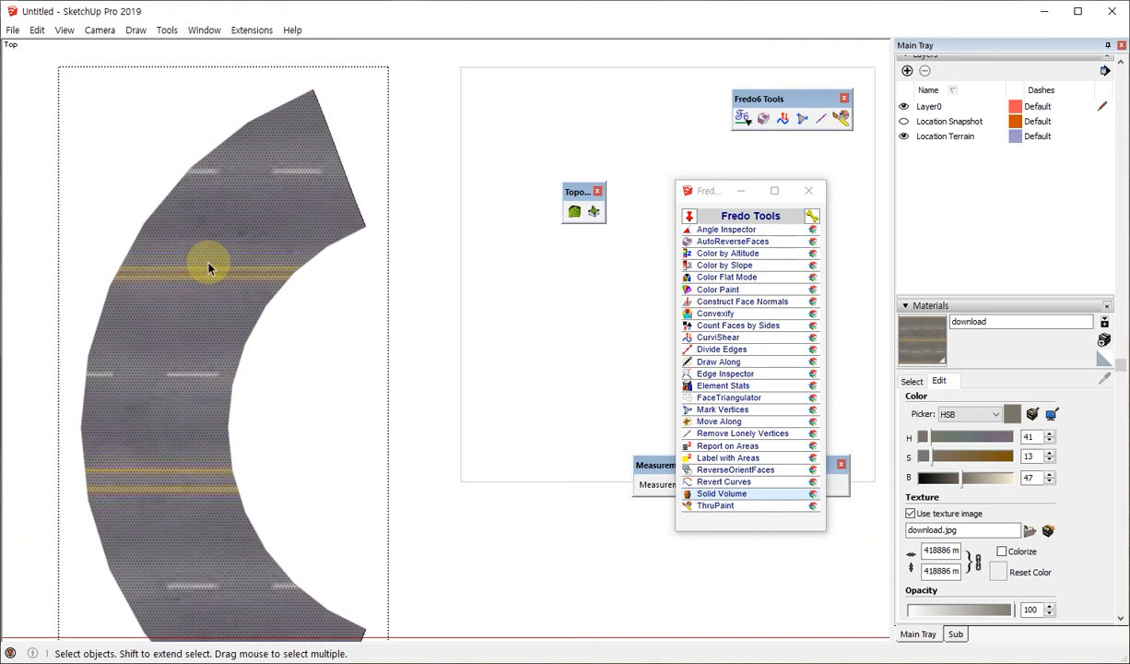
pyautogui.scroll(-2, 234, 428)
pyautogui.scroll(5, 257, 321)
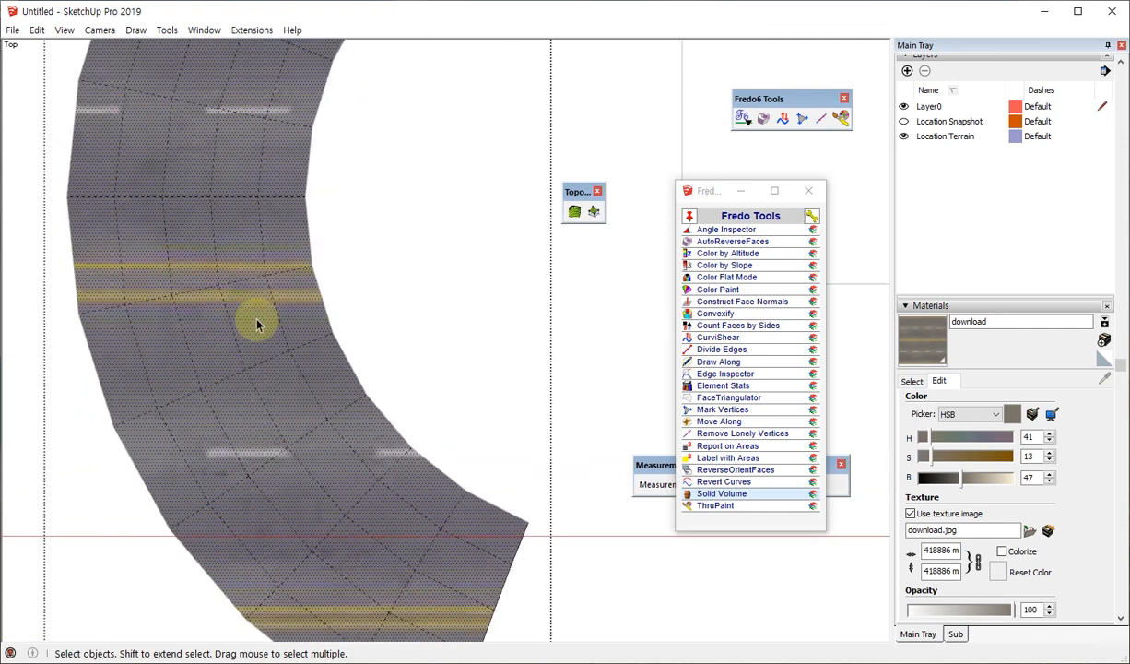
pyautogui.click(256, 304)
pyautogui.scroll(-3, 222, 472)
pyautogui.scroll(3, 227, 335)
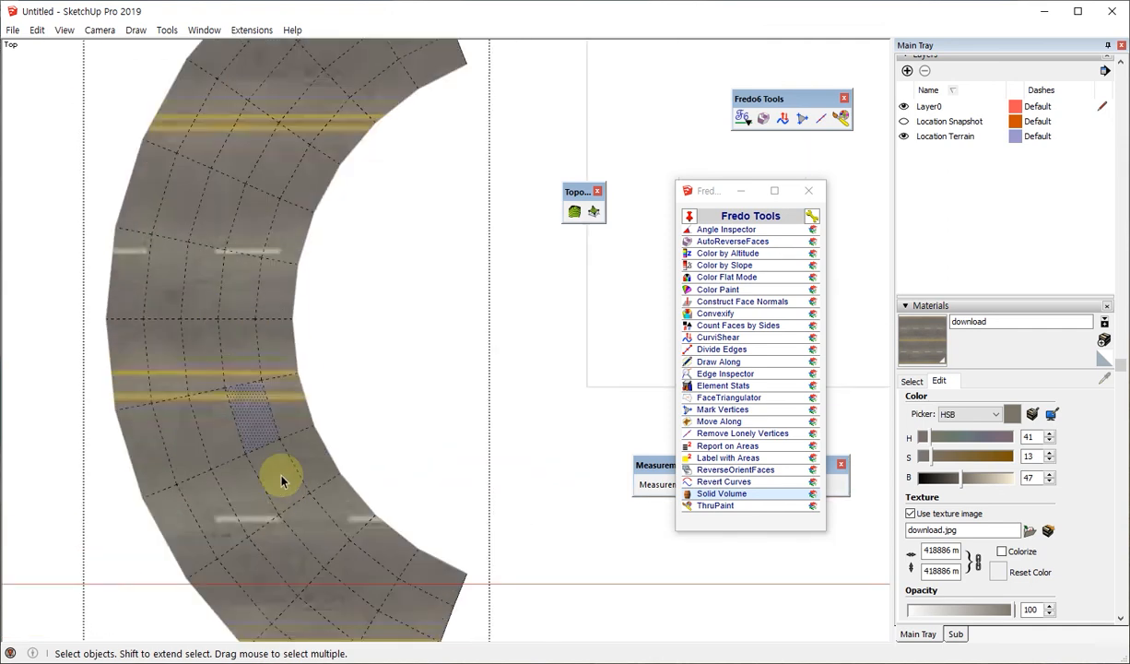
pyautogui.rightClick(246, 411)
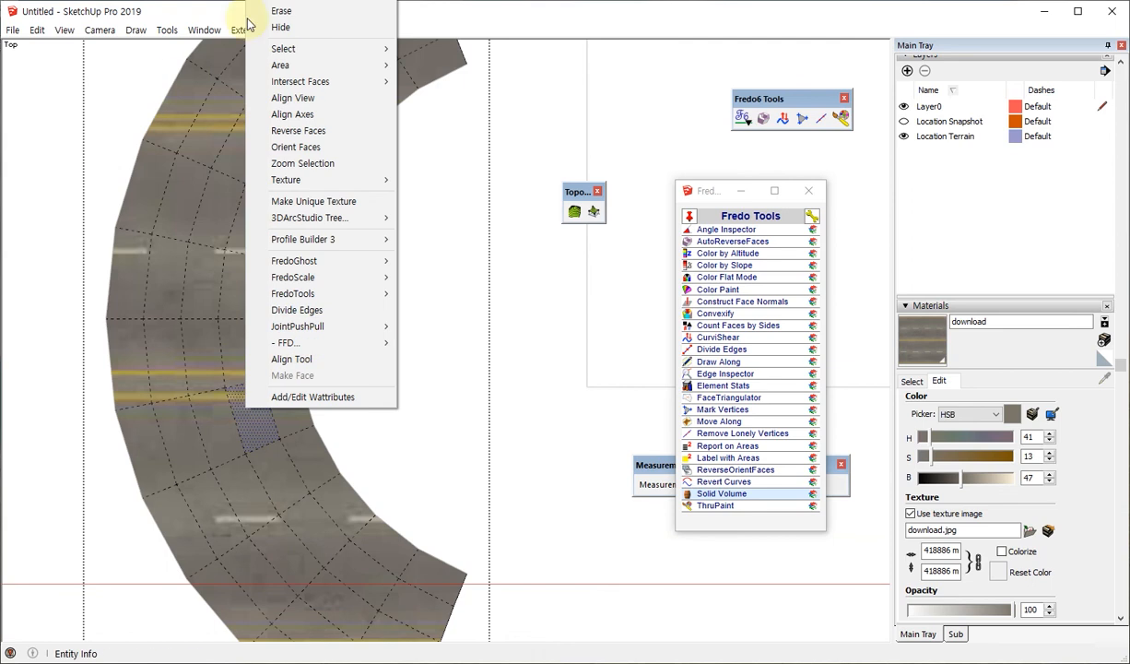
pyautogui.click(213, 469)
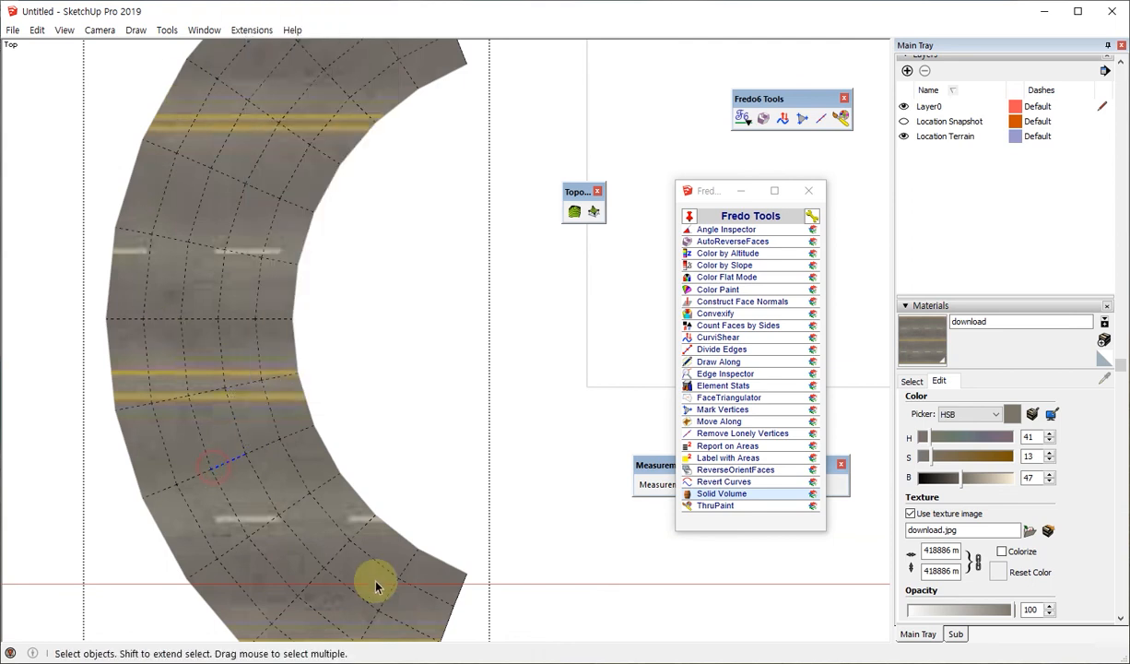
pyautogui.scroll(-2, 184, 464)
pyautogui.click(277, 330)
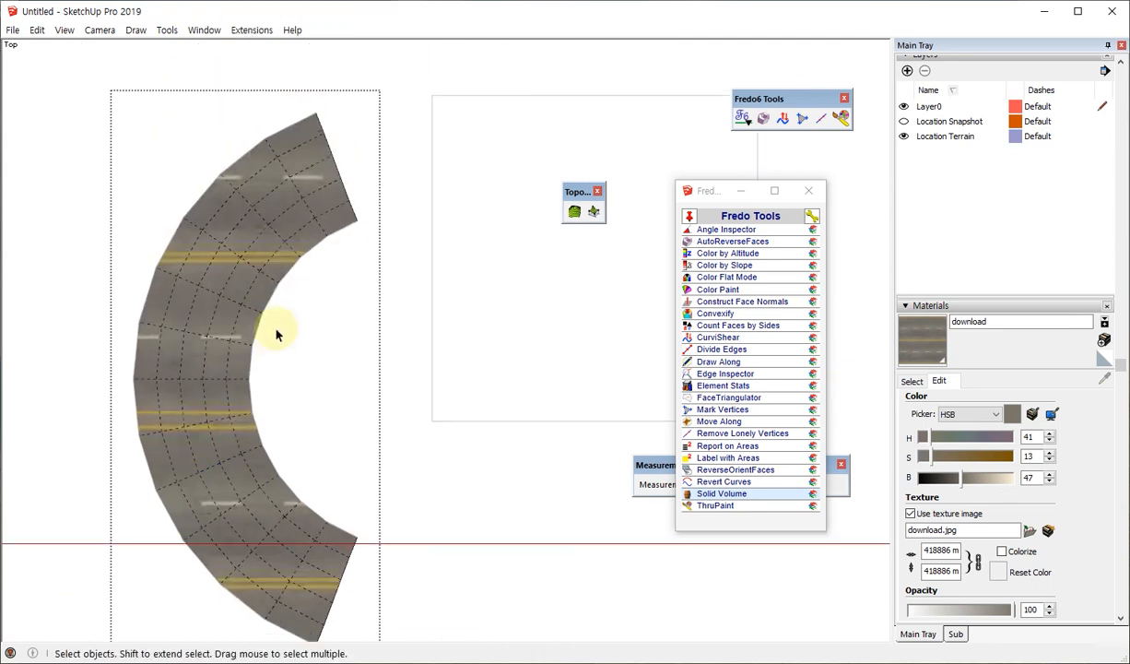
# Repaint the curved road with ThruPaint's QuadMesh mapping so the road texture follows the curve
pyautogui.click(710, 506)
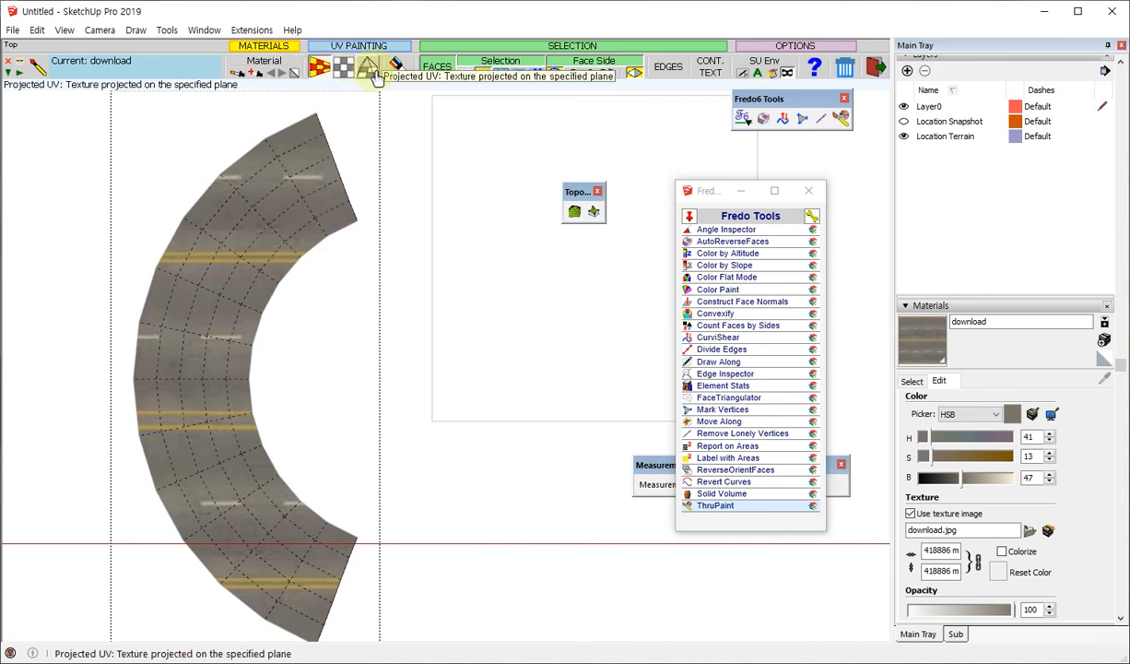
pyautogui.click(323, 71)
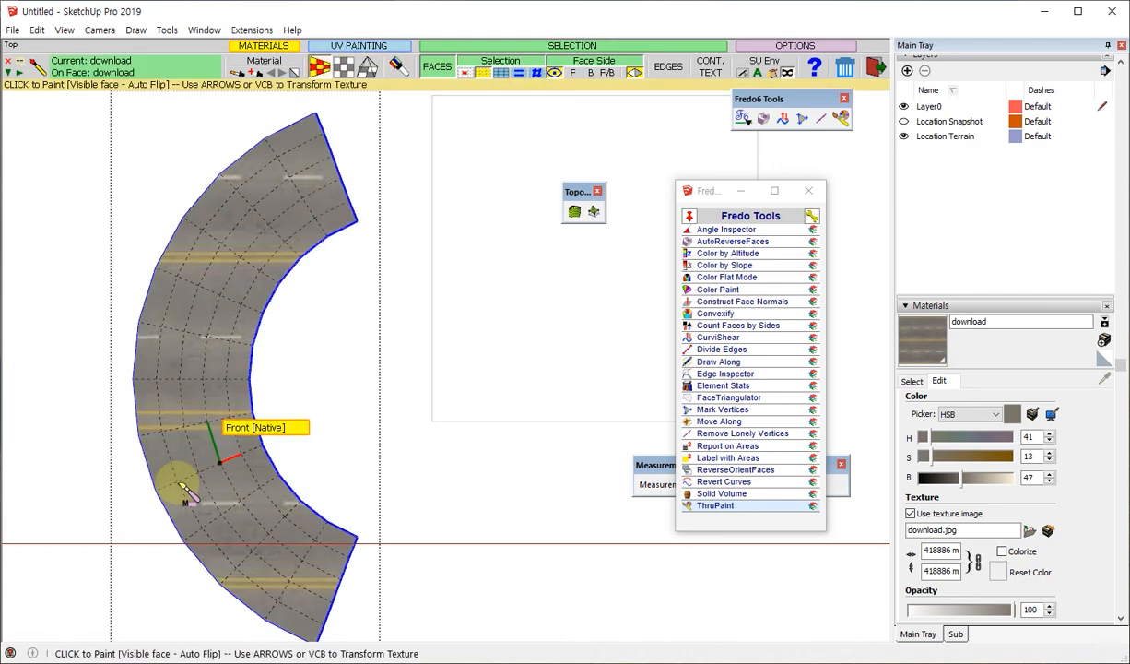
pyautogui.scroll(4, 172, 429)
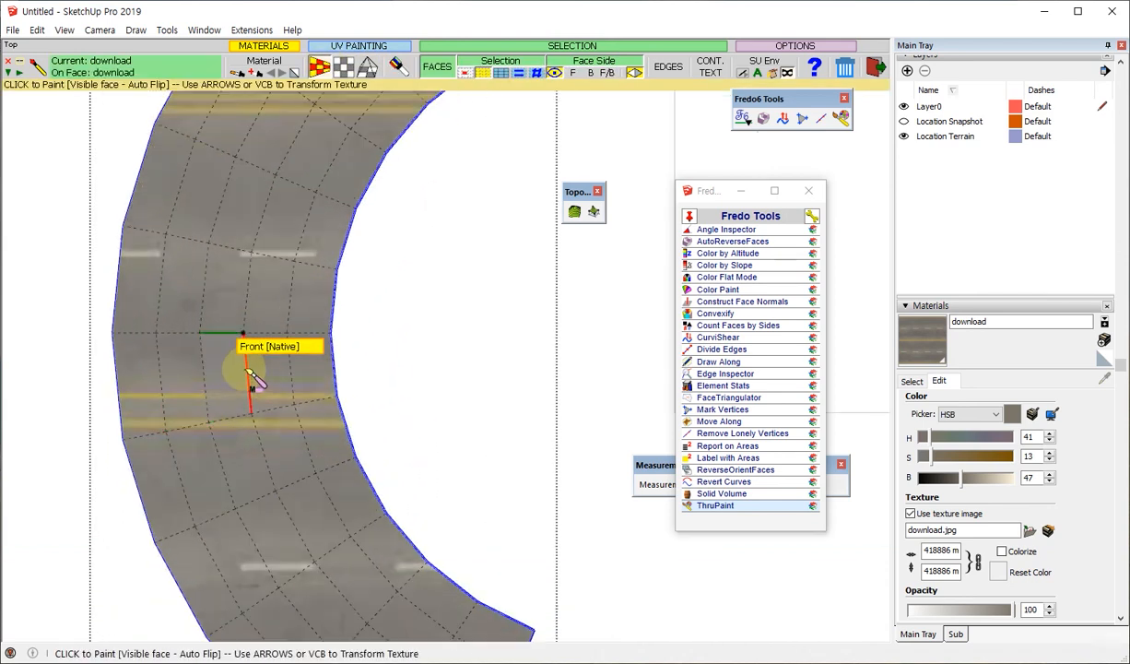
pyautogui.click(223, 386)
pyautogui.scroll(-4, 238, 403)
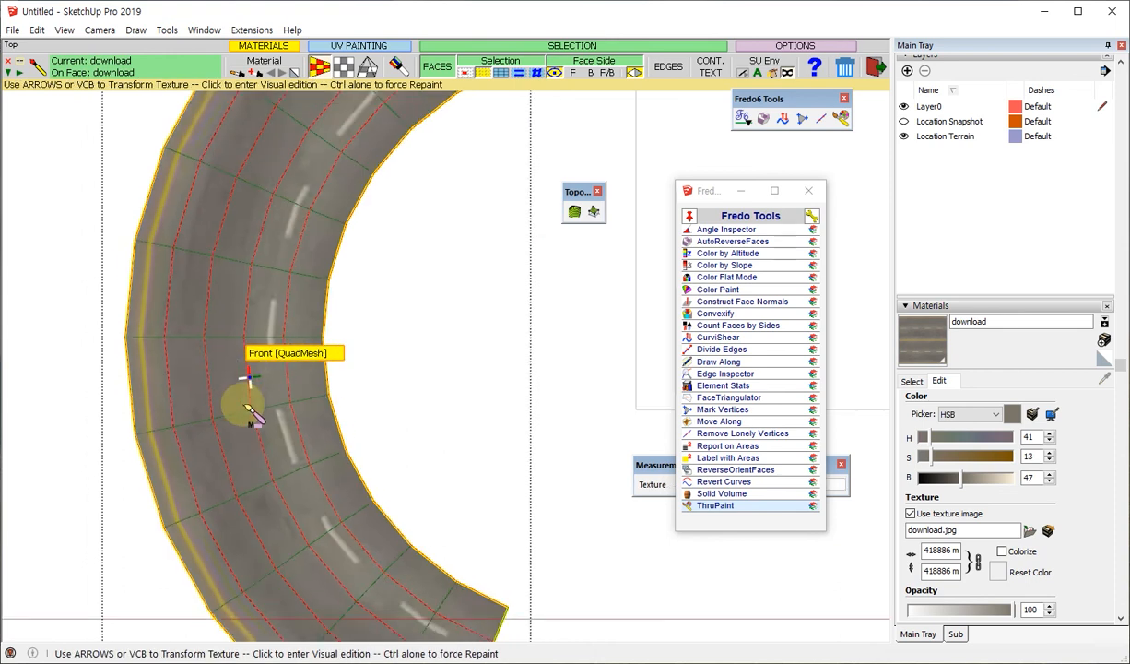
pyautogui.scroll(2, 233, 354)
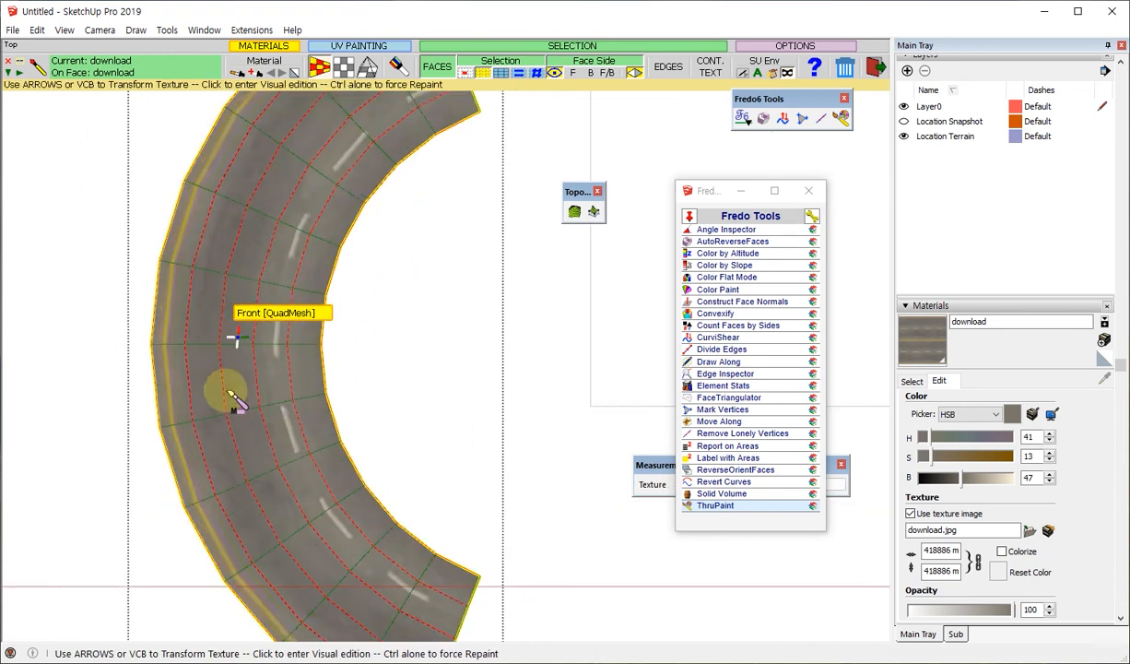
pyautogui.scroll(-3, 260, 333)
pyautogui.scroll(3, 288, 318)
pyautogui.scroll(-2, 245, 298)
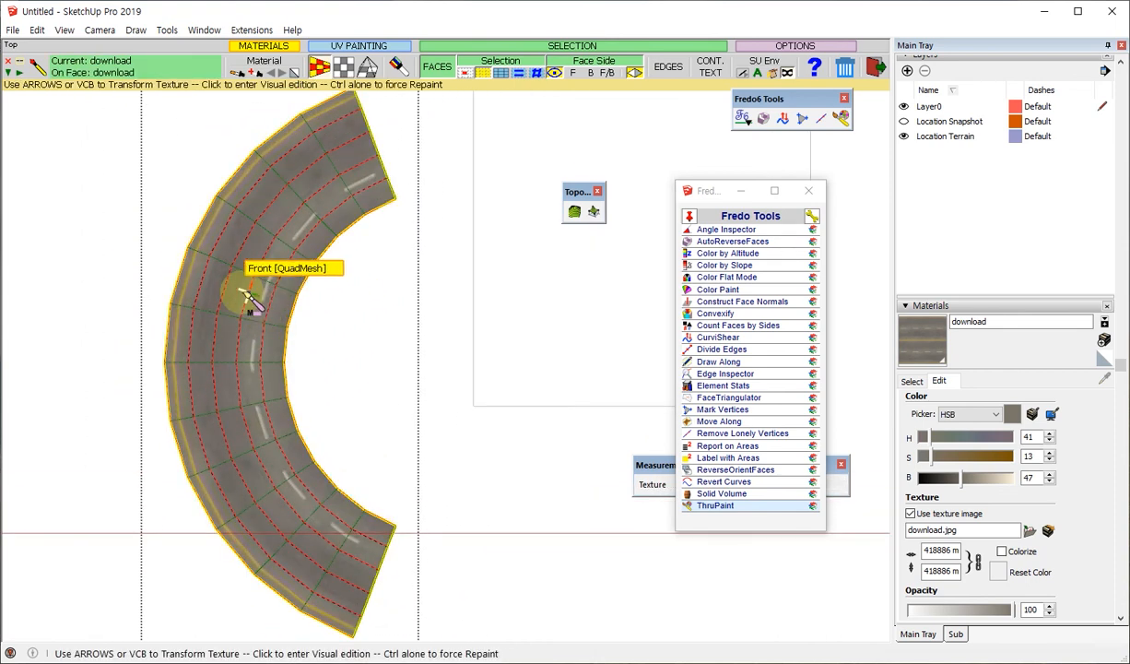
pyautogui.scroll(2, 241, 296)
# Enter ThruPaint's visual edition on the road and shift the texture so the double yellow line runs along the middle
pyautogui.click(238, 295)
pyautogui.scroll(-2, 366, 454)
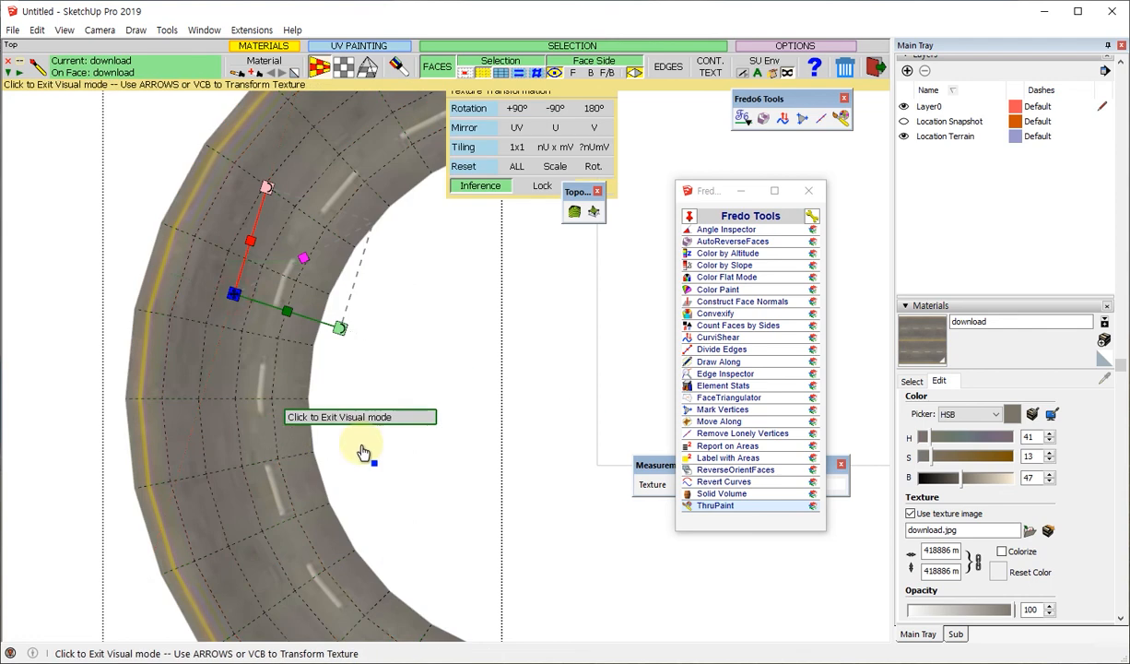
pyautogui.scroll(1, 261, 349)
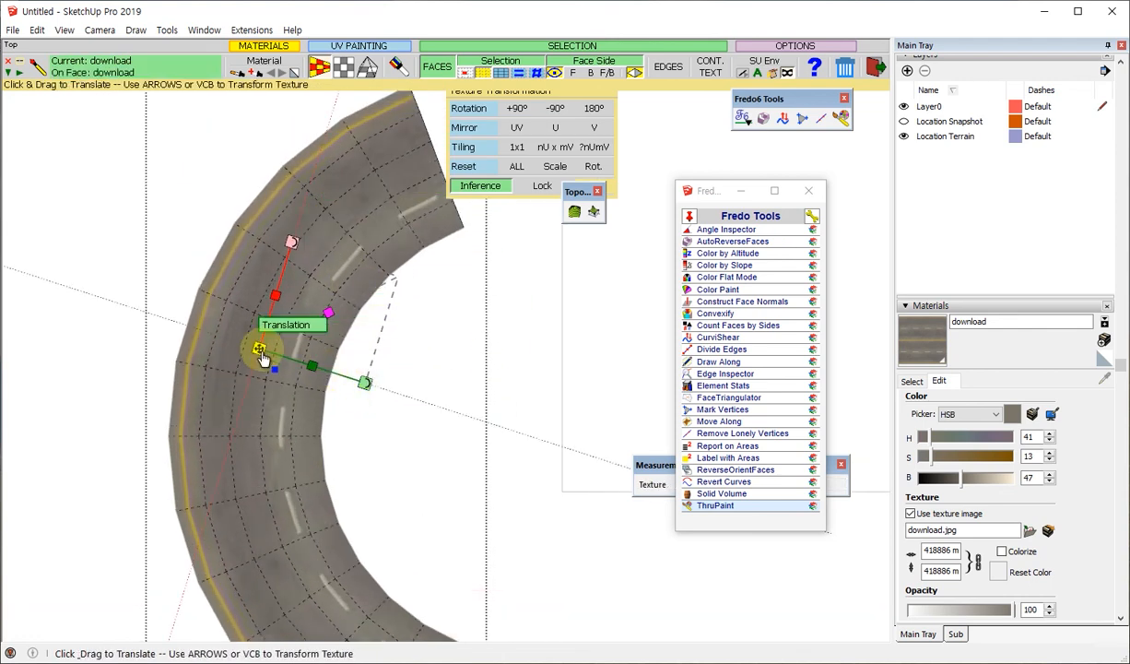
pyautogui.moveTo(261, 356); pyautogui.dragTo(341, 344)
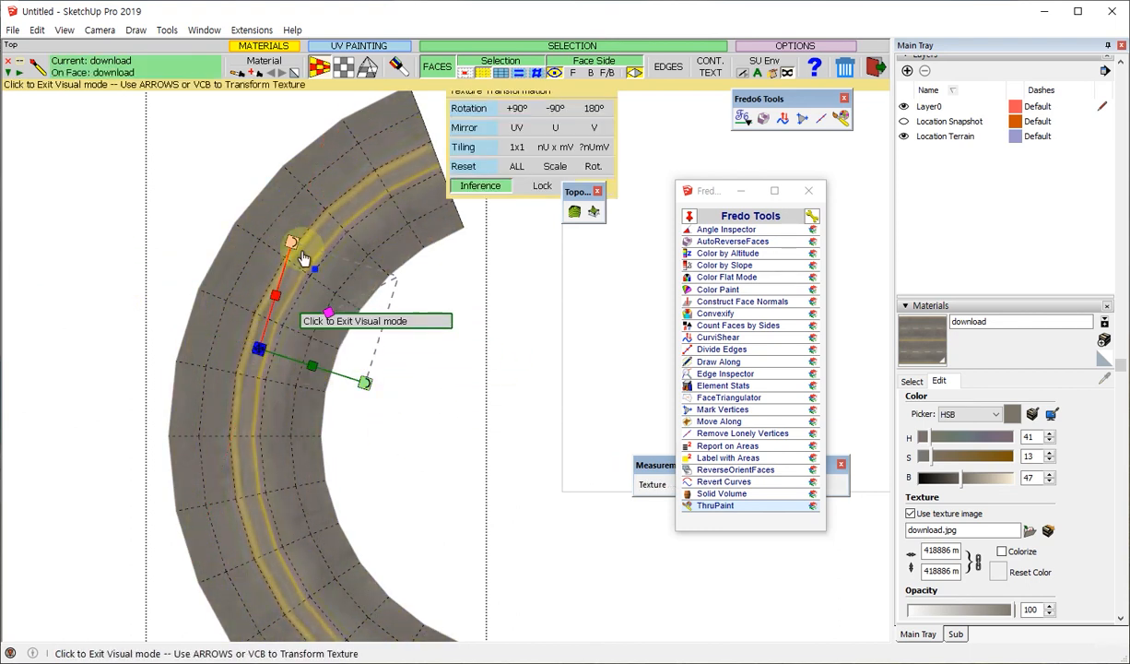
# Try the separate U and V scaling and the rotation, and scale the texture down uniformly to fit more lanes across the road
pyautogui.moveTo(317, 367)
pyautogui.mouseDown()
pyautogui.moveTo(265, 354)
pyautogui.moveTo(314, 369)
pyautogui.moveTo(302, 359)
pyautogui.mouseUp()
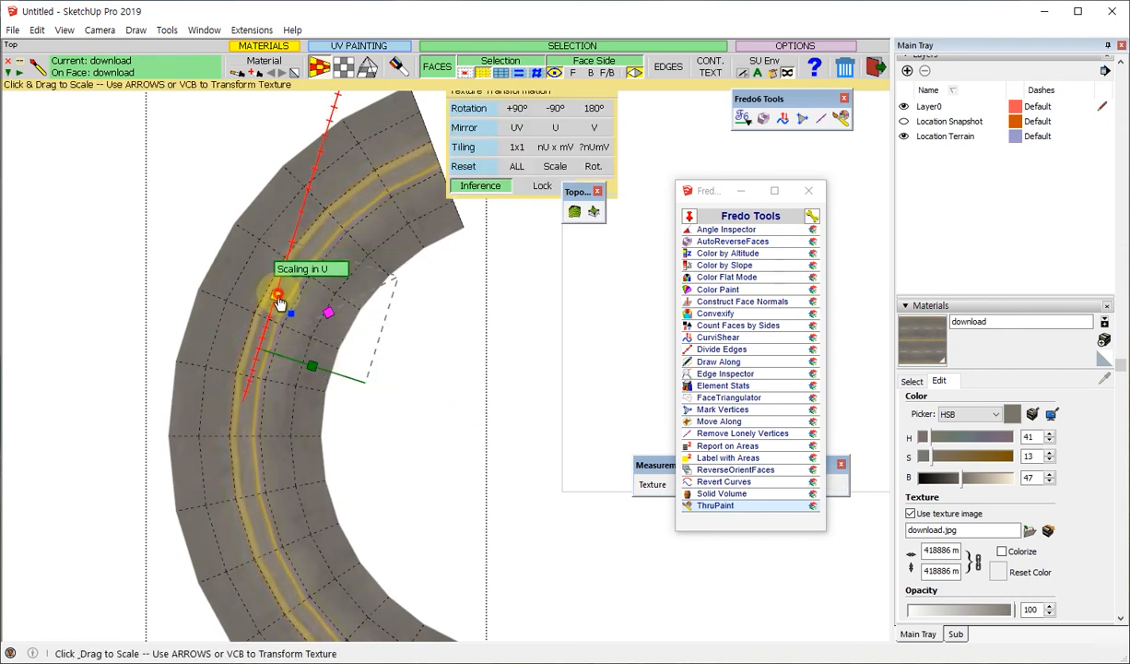
pyautogui.moveTo(281, 297); pyautogui.dragTo(281, 322)
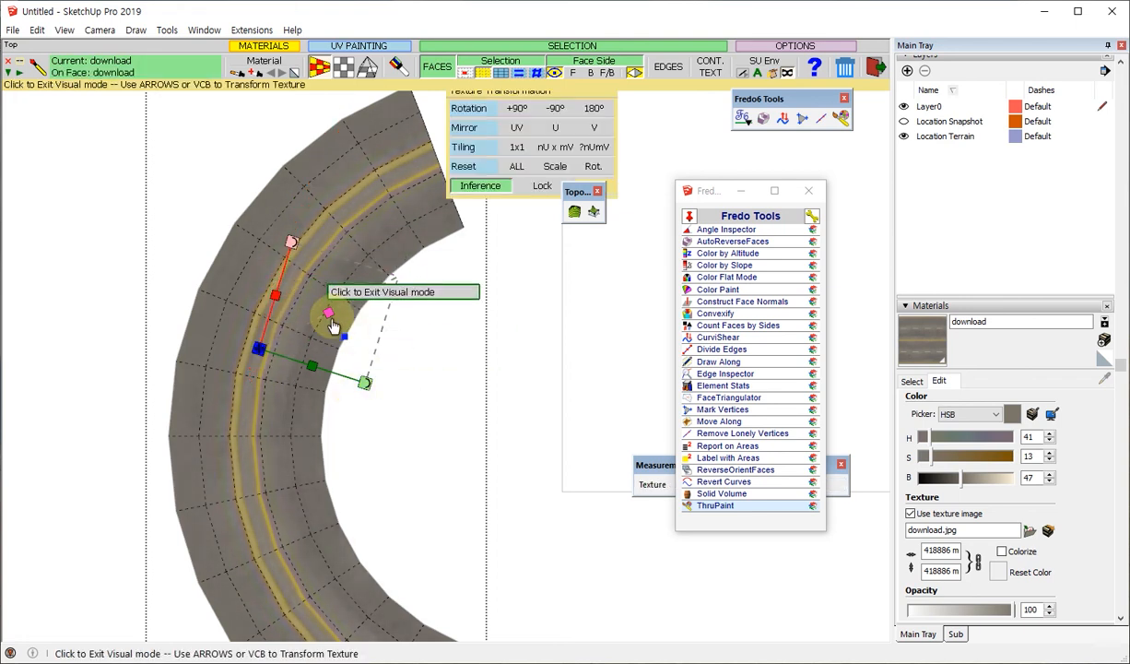
pyautogui.moveTo(328, 314); pyautogui.dragTo(270, 375)
pyautogui.scroll(1, 276, 369)
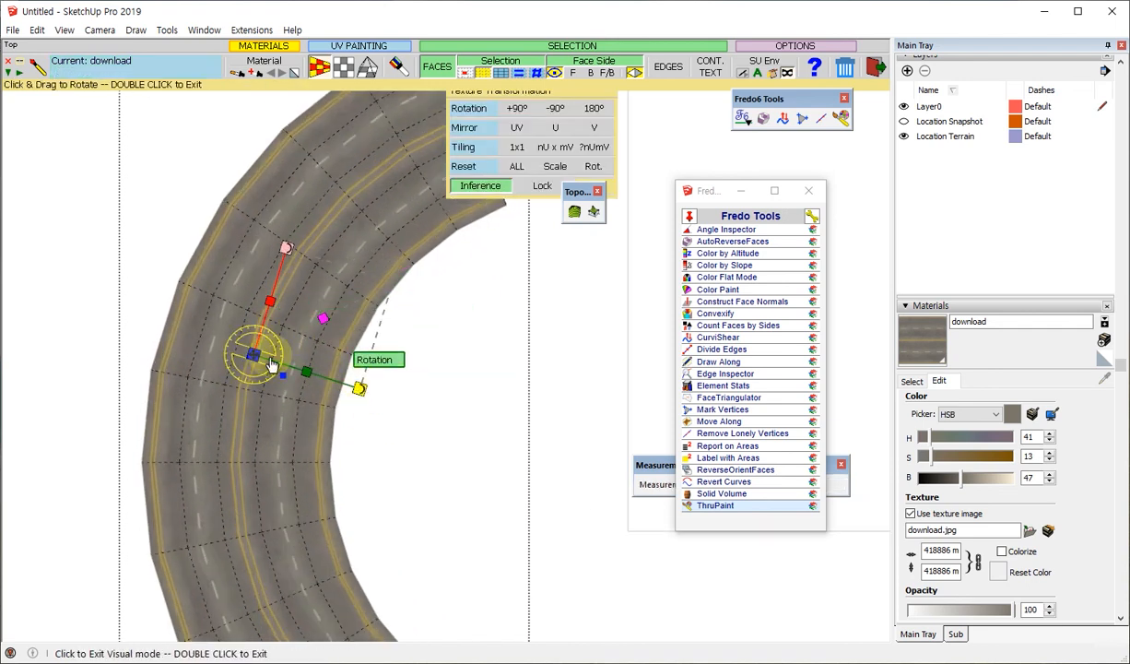
pyautogui.moveTo(359, 388); pyautogui.dragTo(301, 375)
pyautogui.click(457, 303)
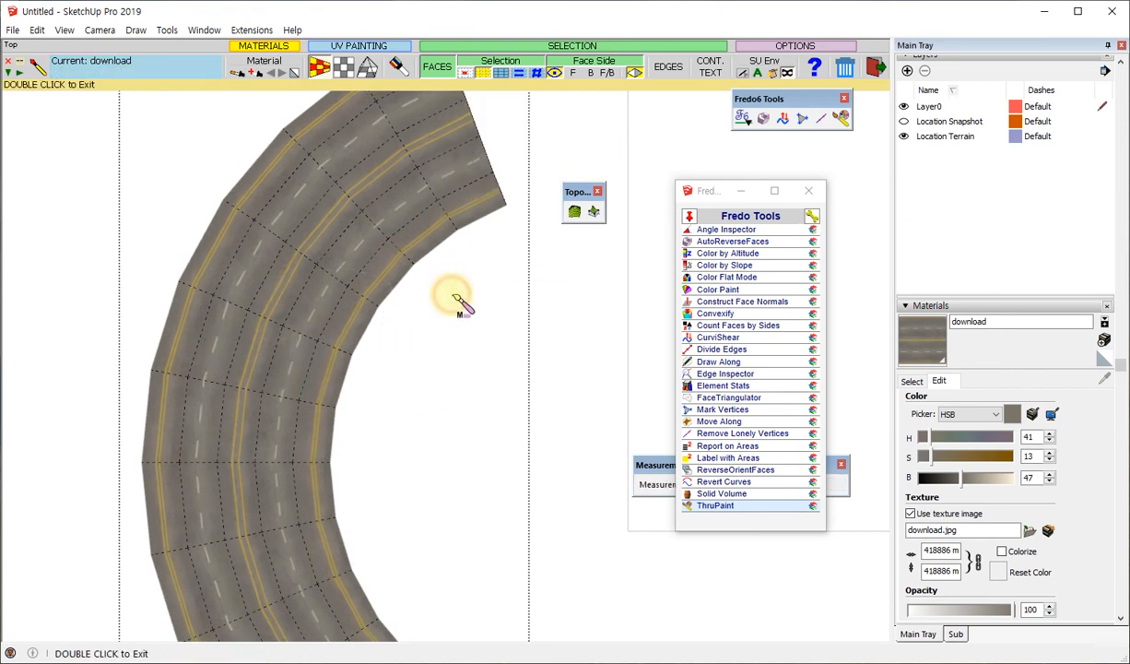
# Leave ThruPaint and examine how the road markings follow the bend along the whole curved surface
pyautogui.scroll(-3, 318, 321)
pyautogui.press('space')
pyautogui.moveTo(477, 297); pyautogui.dragTo(346, 551, button='middle')
pyautogui.scroll(-3, 346, 549)
pyautogui.scroll(4, 341, 266)
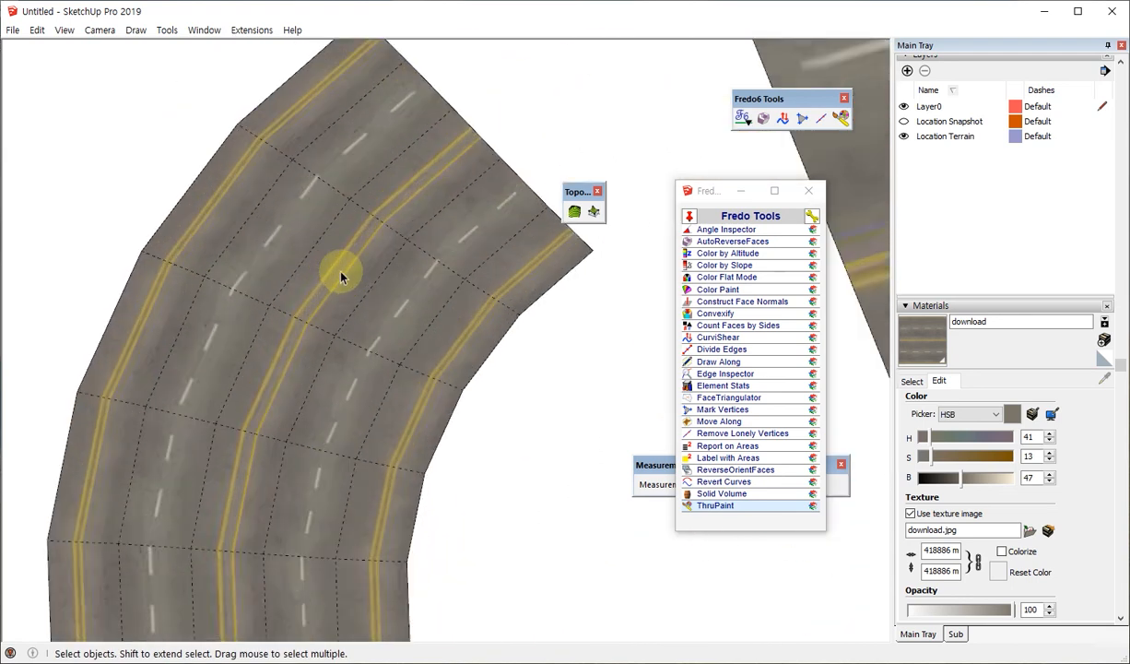
pyautogui.scroll(2, 340, 277)
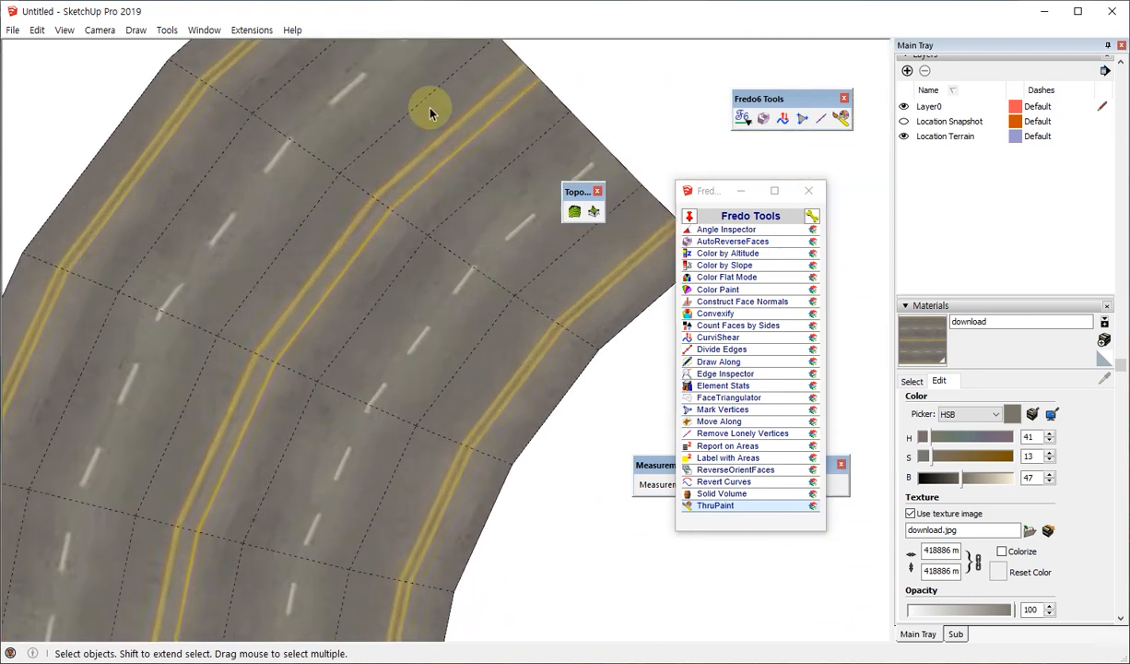
pyautogui.scroll(-5, 302, 202)
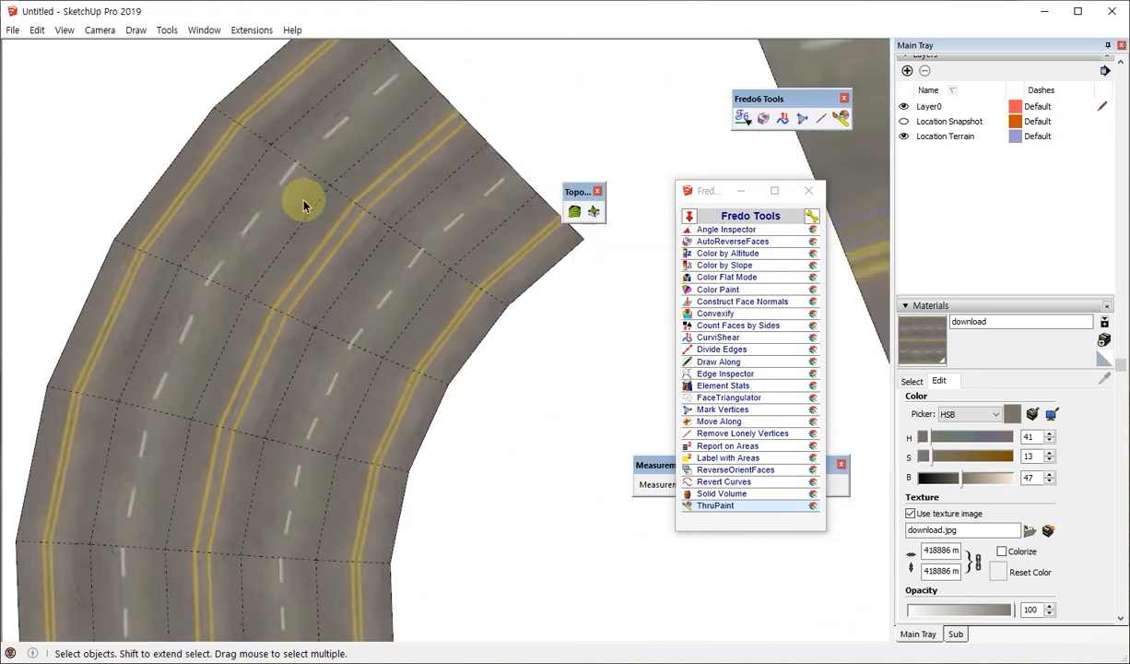
pyautogui.scroll(4, 373, 370)
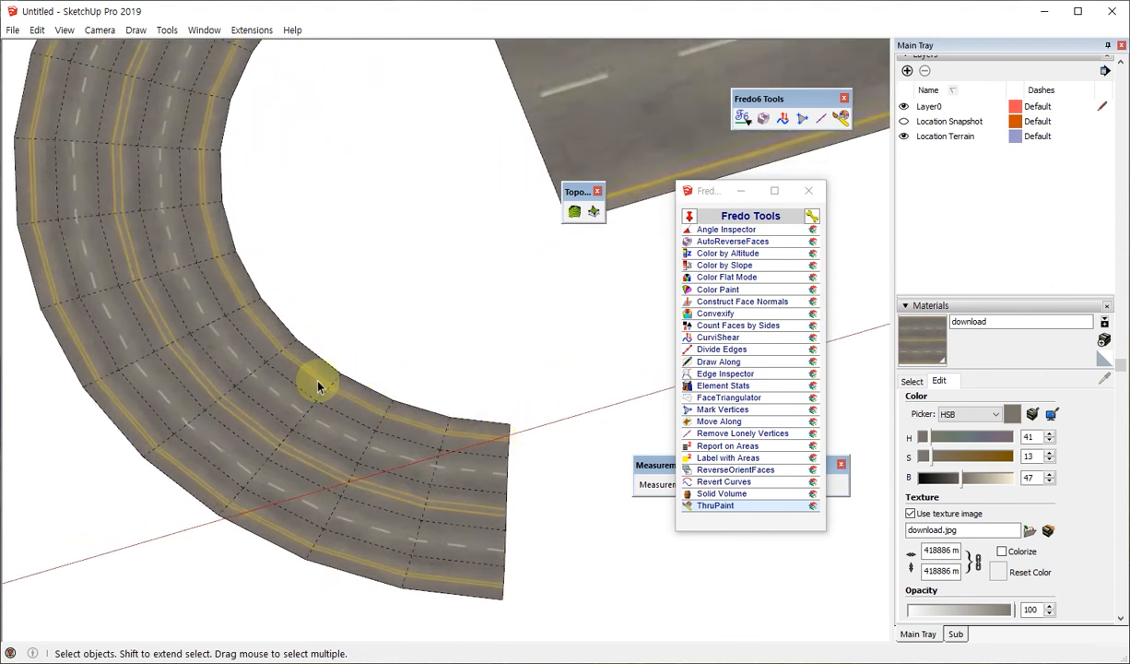